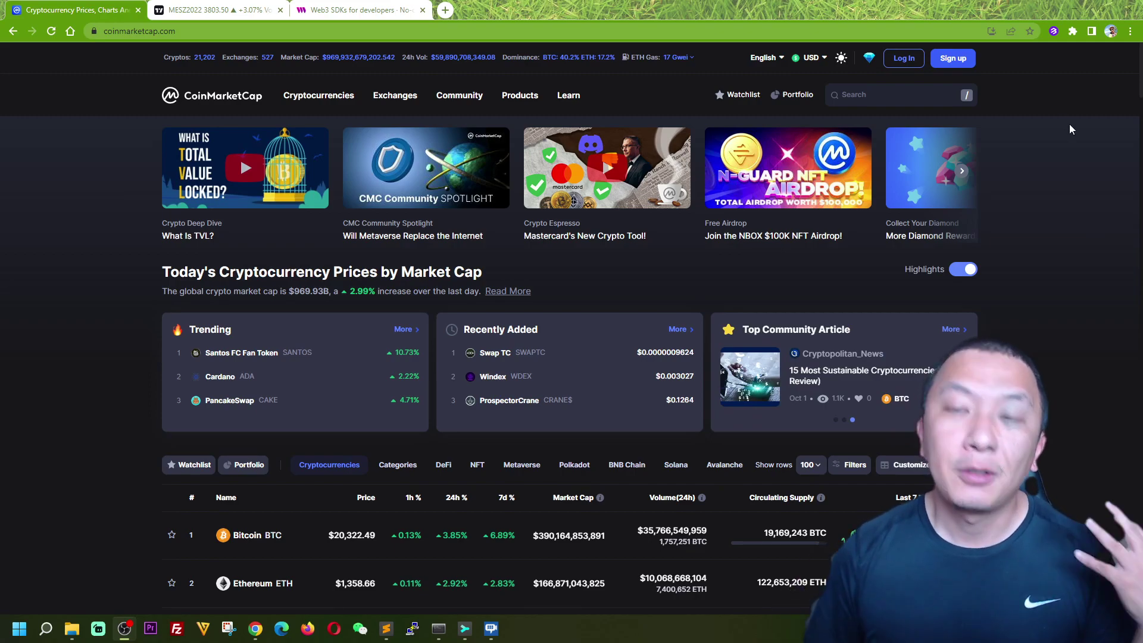
Step: Check the BitKeep wallet's BNB Chain token balance (about $49.71) and its NFTs
click(1054, 35)
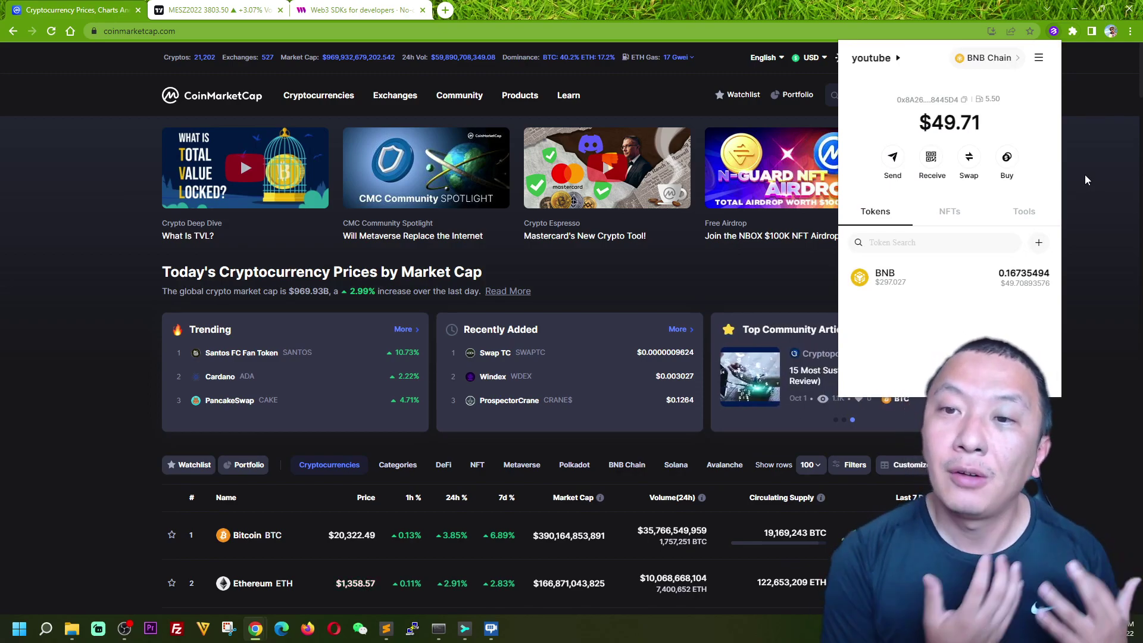
click(949, 211)
click(874, 211)
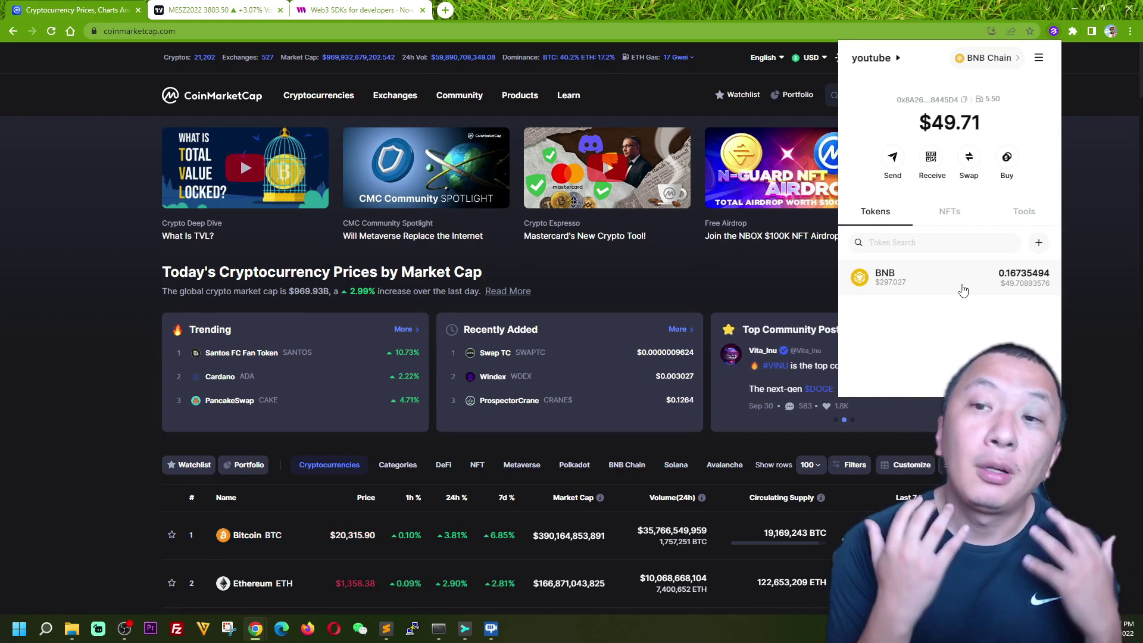
Step: Browse the BNB Chain network switcher and Add A Mainnet list, then return to the thirdweb tab
click(1004, 55)
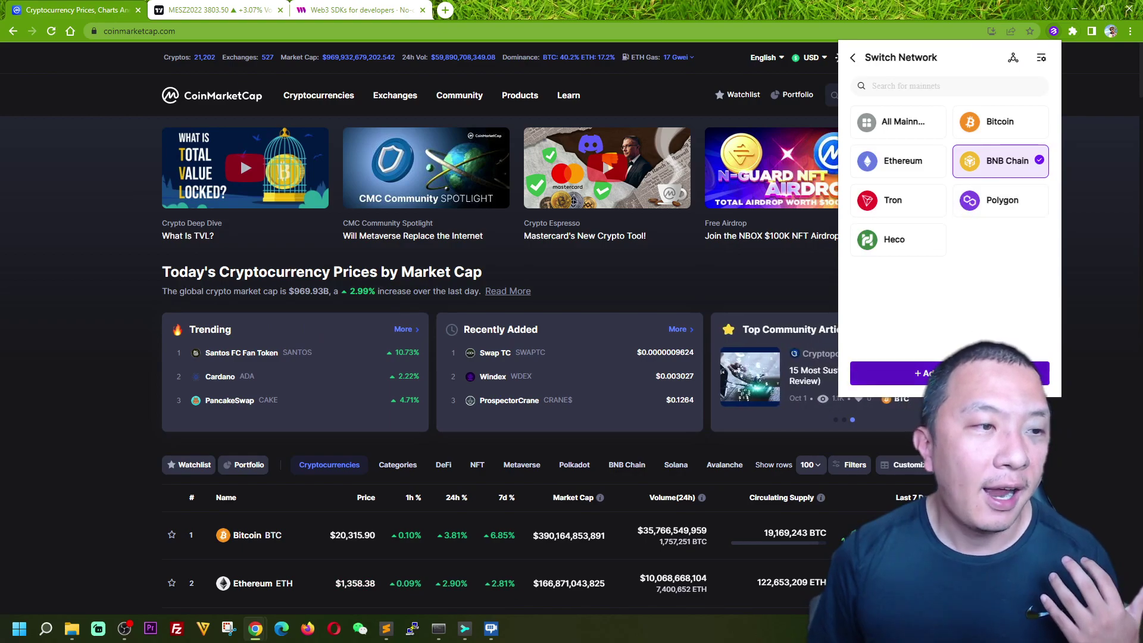
click(988, 373)
scroll(988, 373, down, 6)
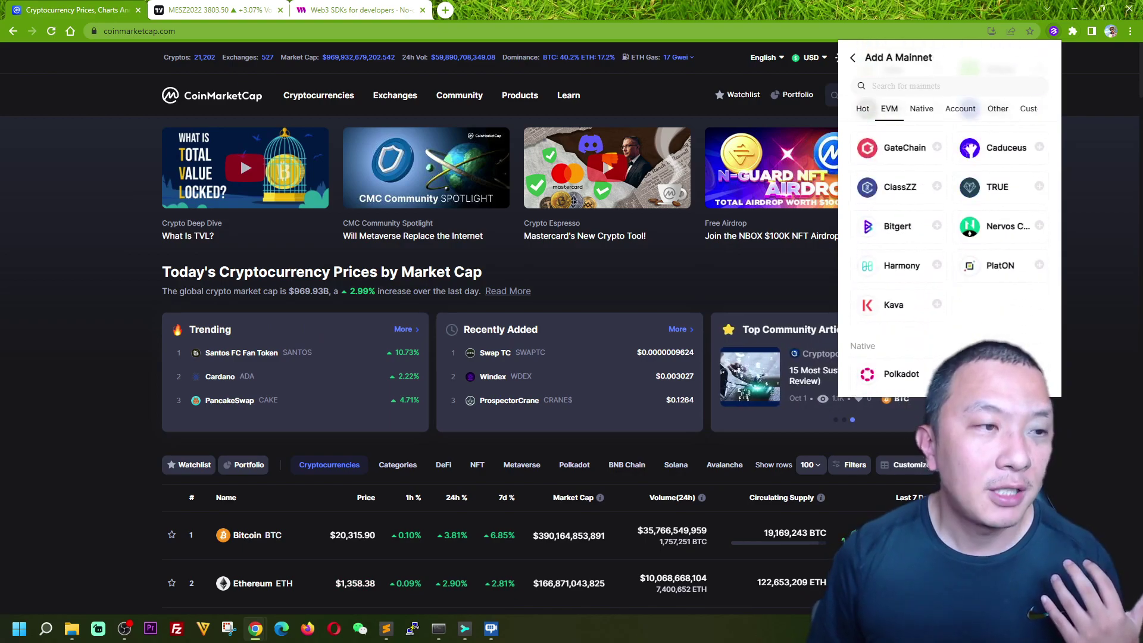
scroll(950, 192, up, 6)
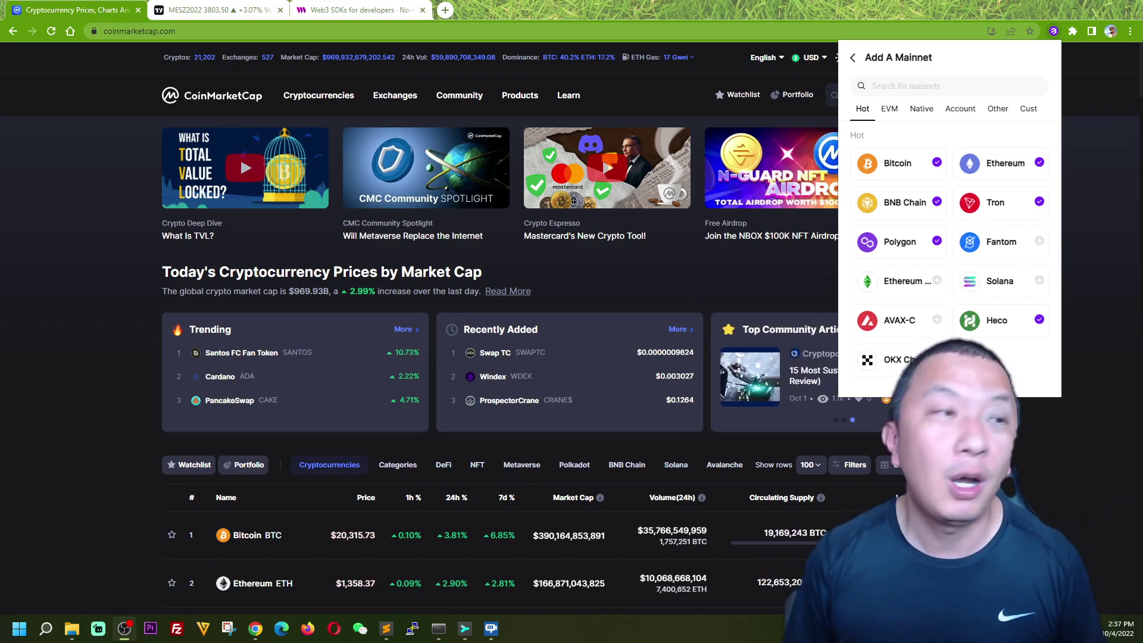
click(850, 59)
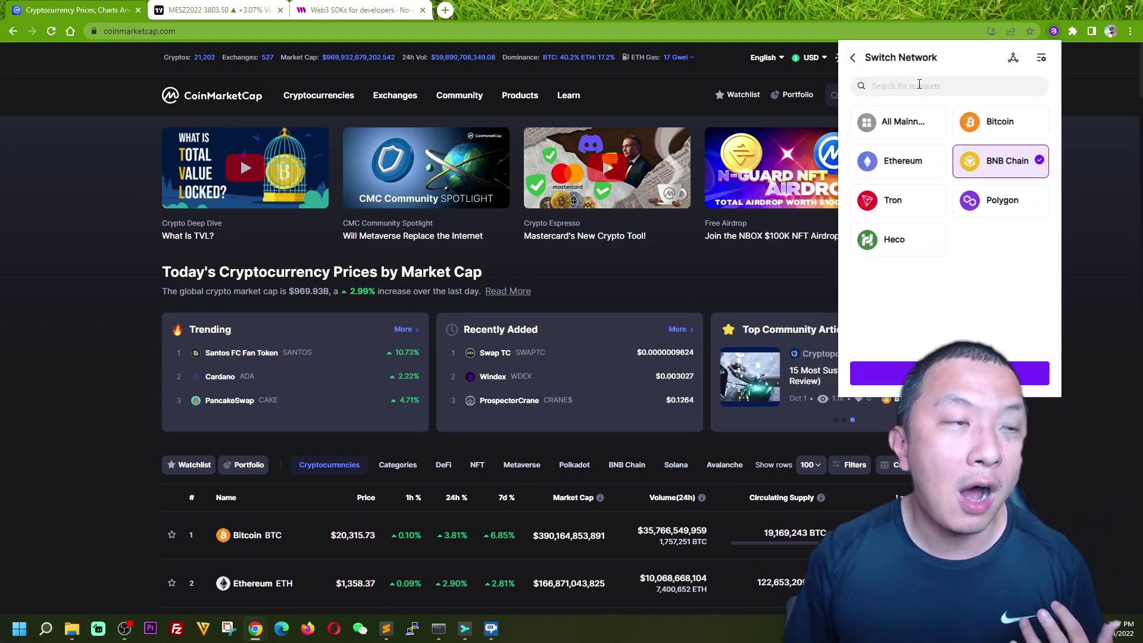
click(852, 58)
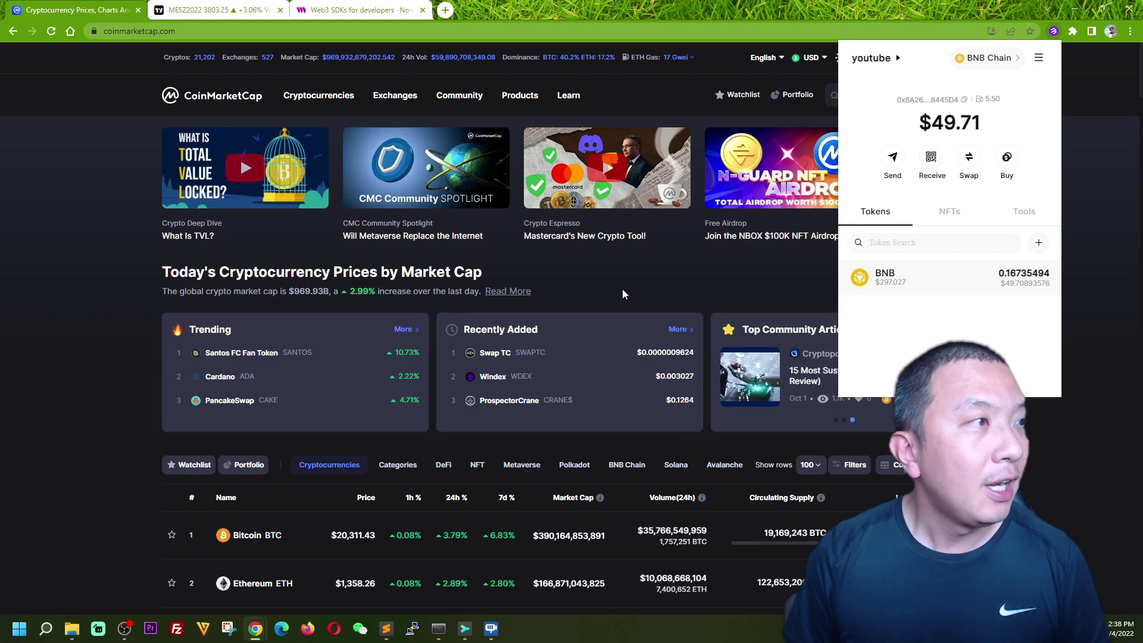
click(364, 7)
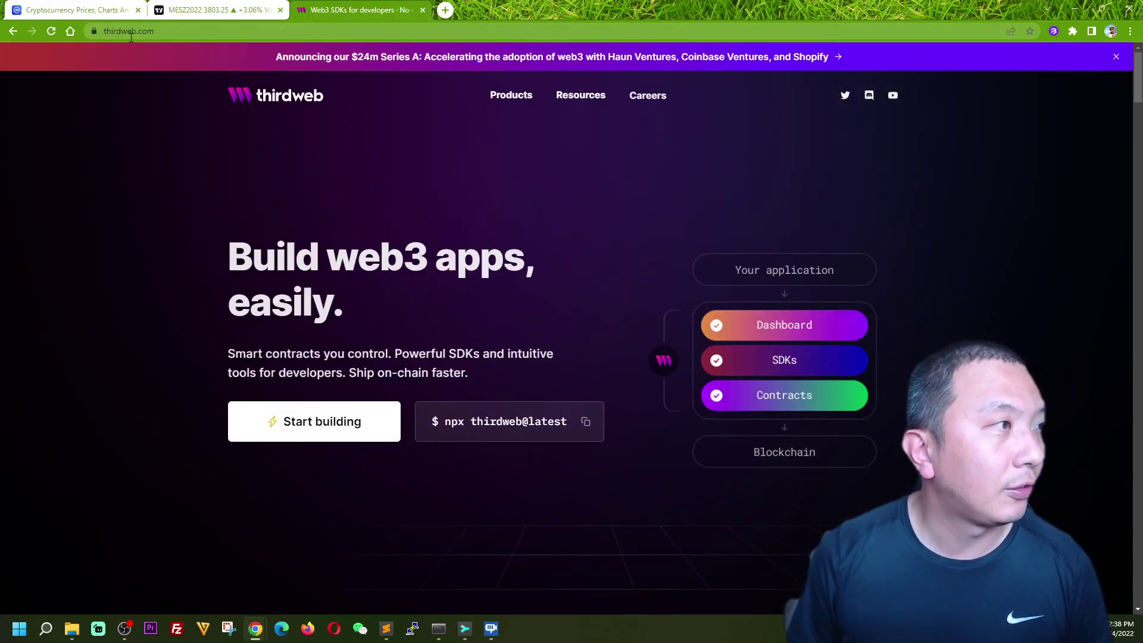
Step: Start building in thirdweb and connect the MetaMask wallet on Binance Smart Chain
click(125, 34)
click(149, 31)
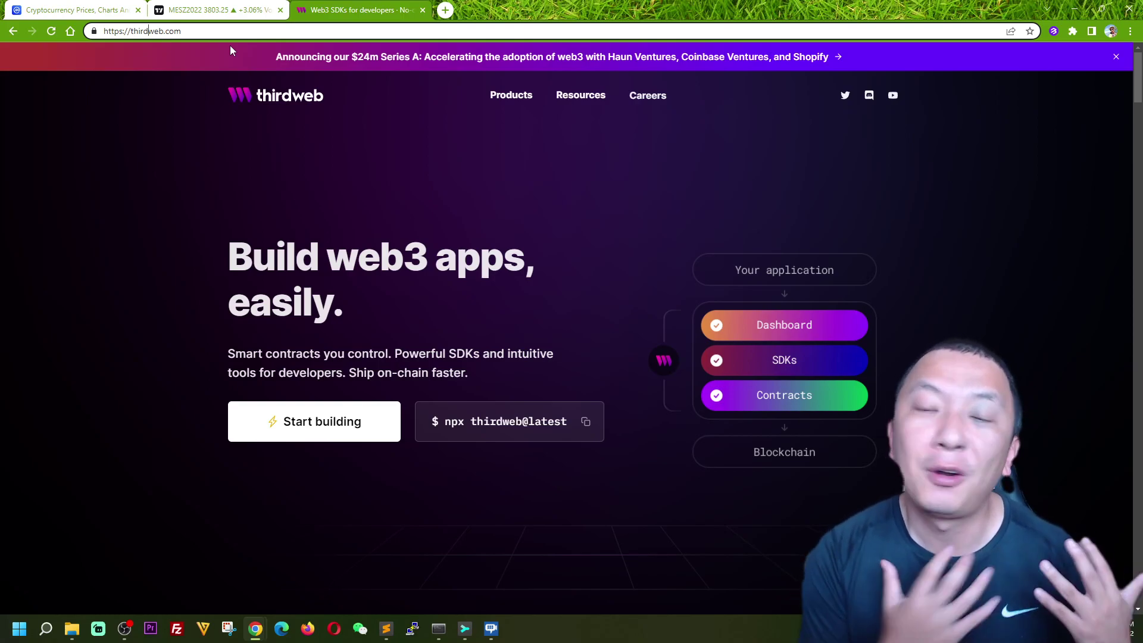
click(327, 432)
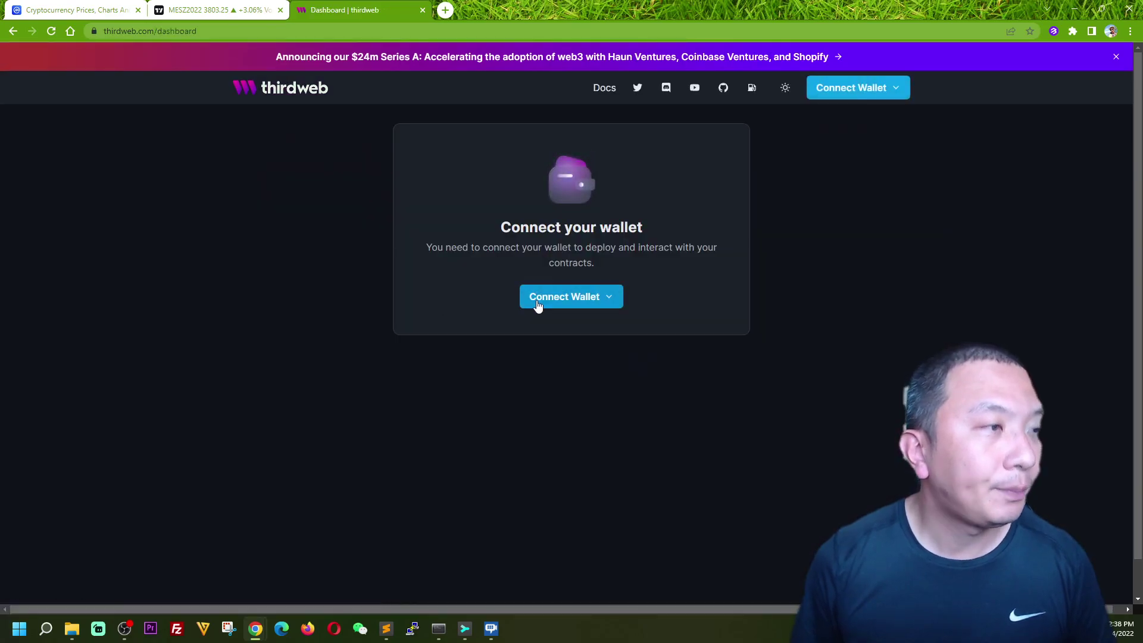
click(586, 307)
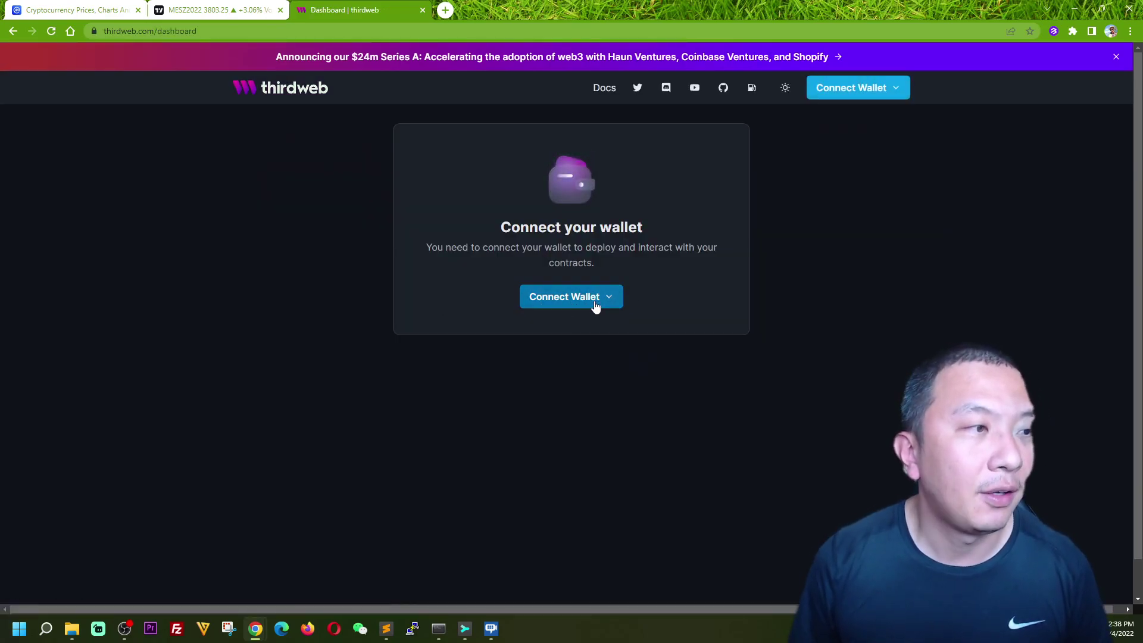
click(584, 325)
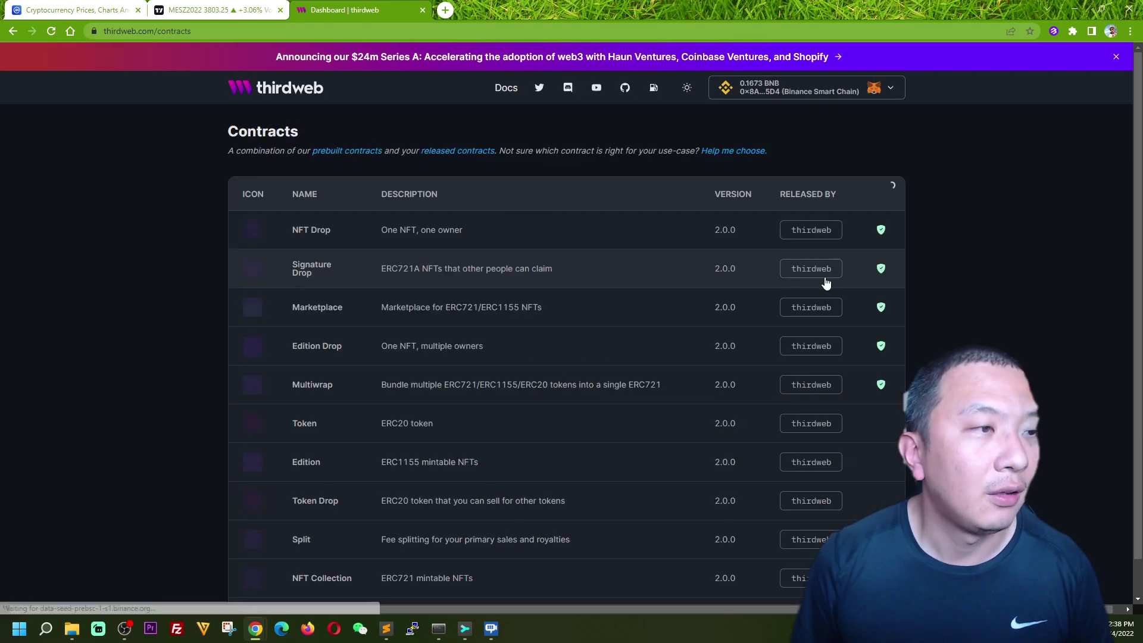
Step: Review the connected wallet's account, then open the Token Drop deploy form from the Contracts list
click(1054, 32)
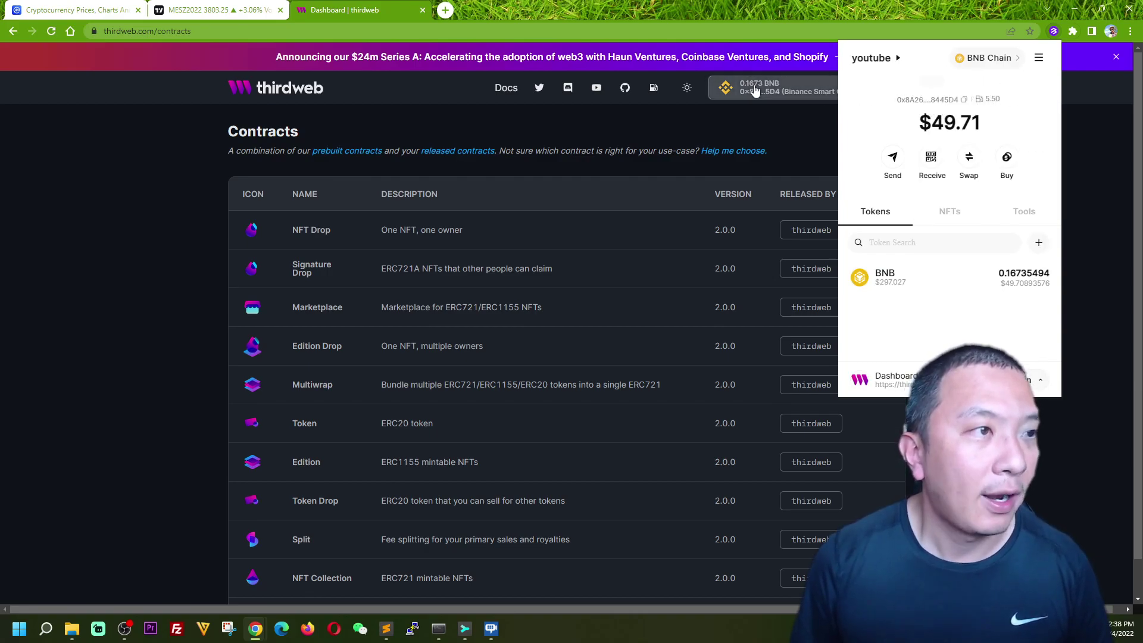
click(755, 123)
scroll(844, 316, down, 1)
scroll(400, 285, up, 1)
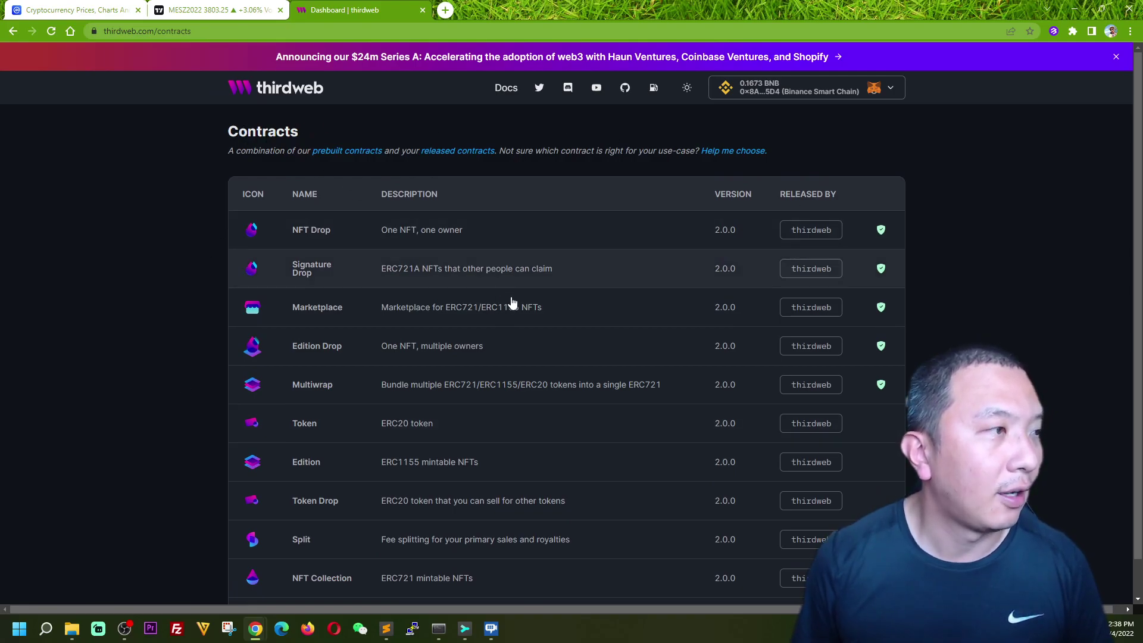
scroll(554, 363, down, 2)
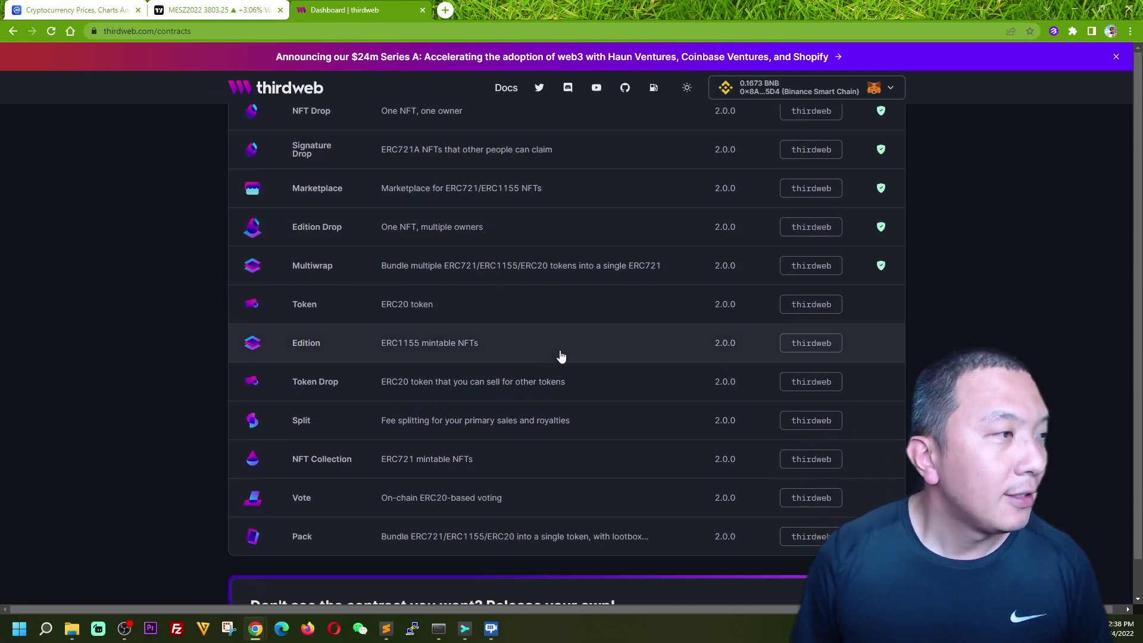
scroll(560, 355, up, 2)
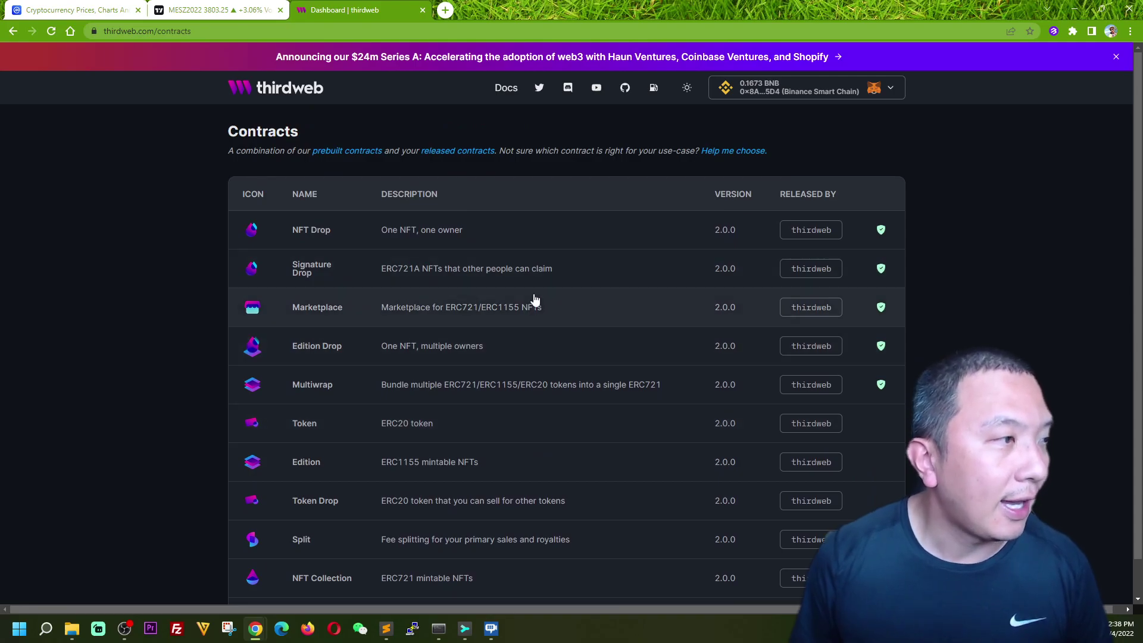
scroll(540, 443, down, 1)
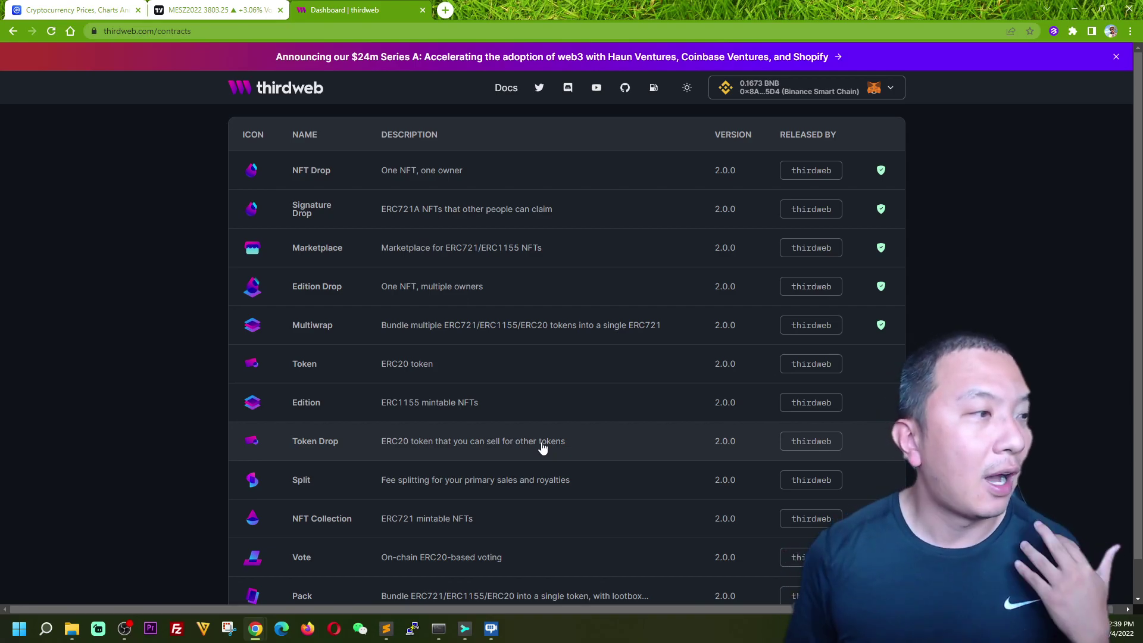
click(541, 443)
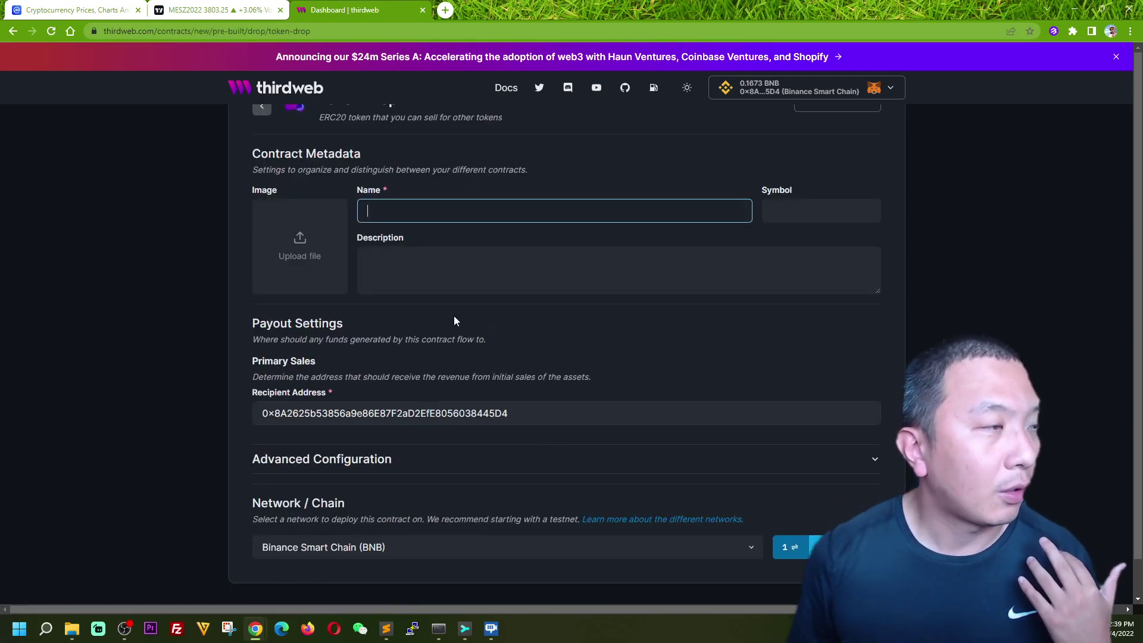
Step: Reopen the Token Drop form and enter name 'Henry Zhang Coin' and symbol HZC
right_click(166, 205)
click(191, 212)
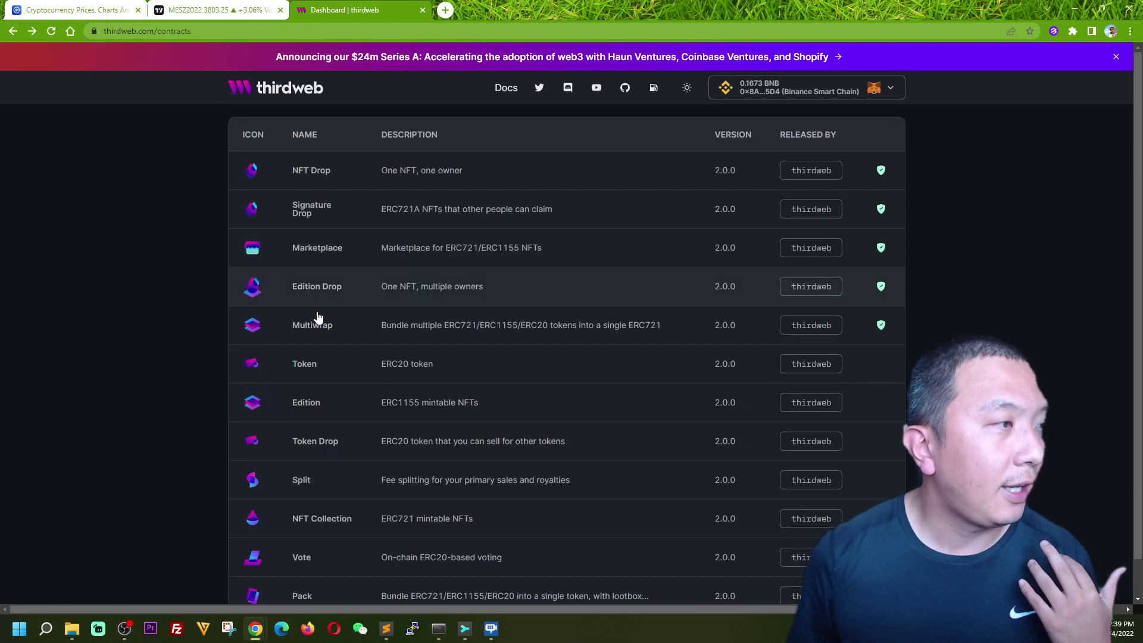
click(352, 445)
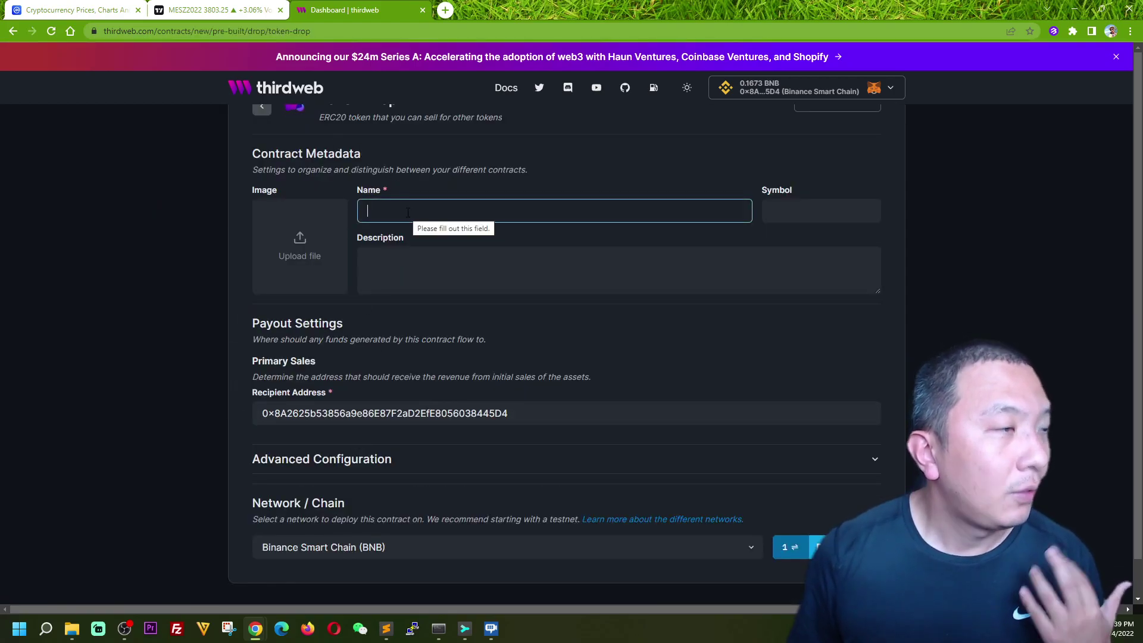
text(He)
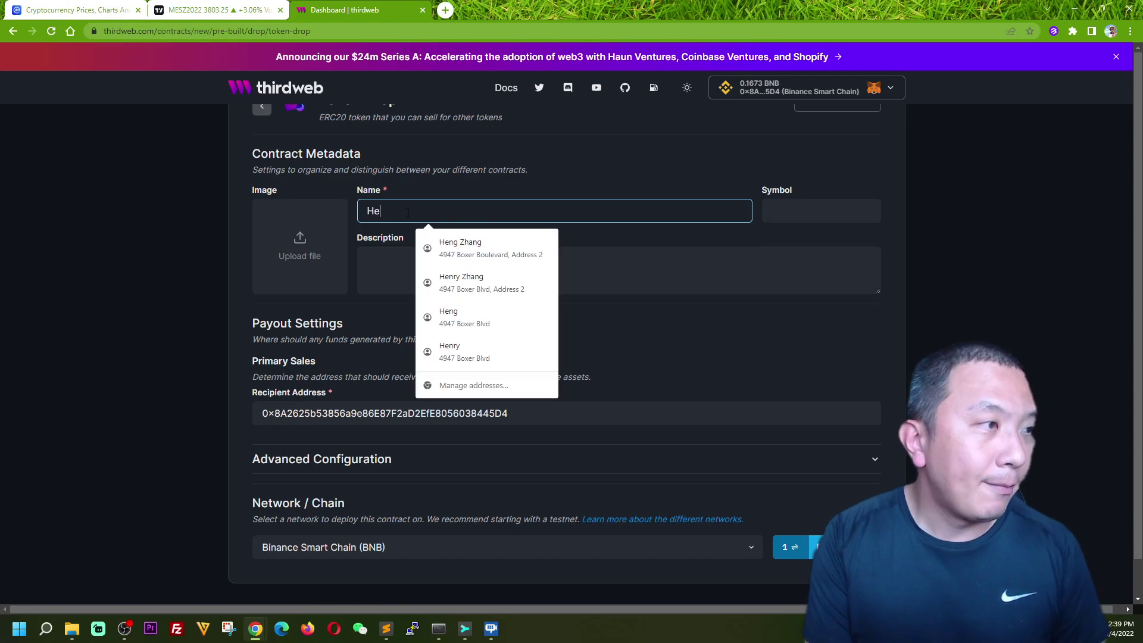
text(nry Zhang)
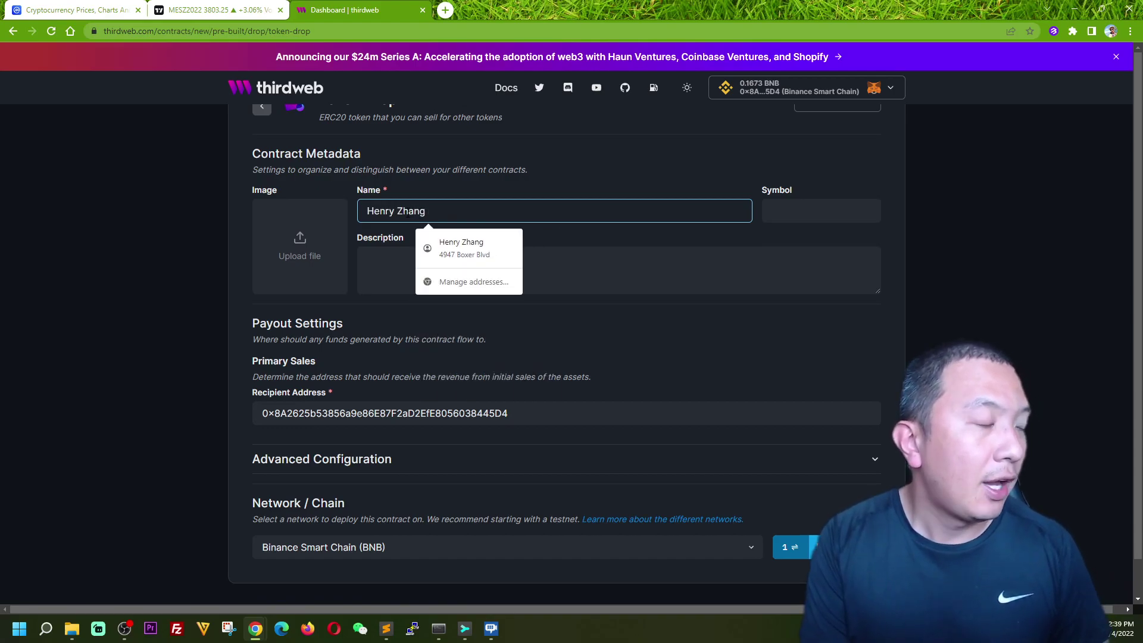
text( Coin)
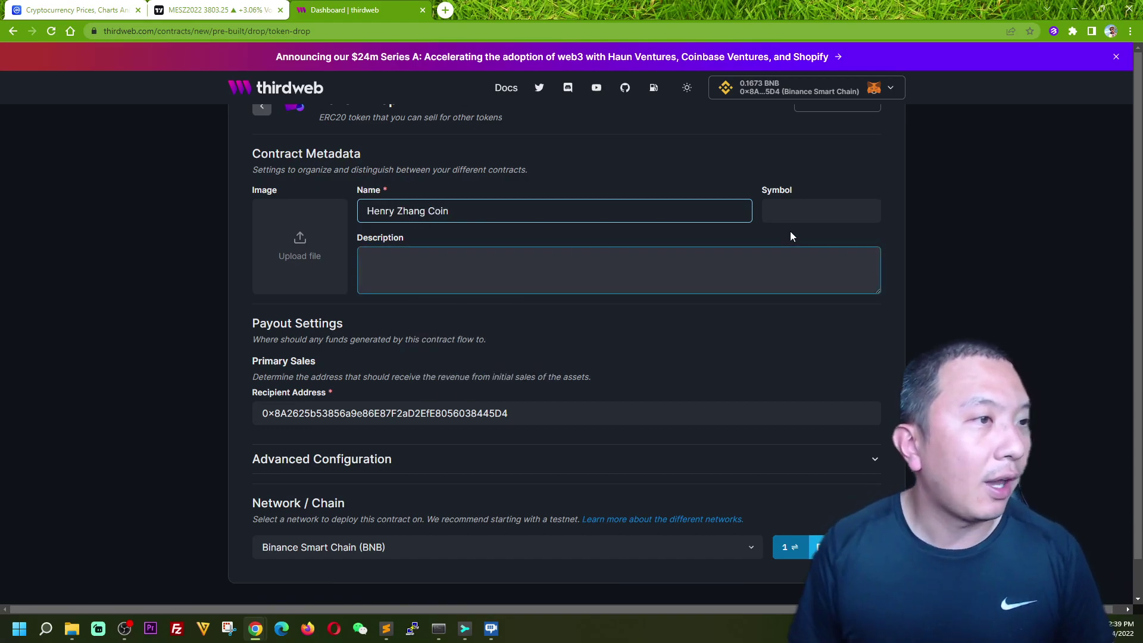
click(786, 212)
text(HZ)
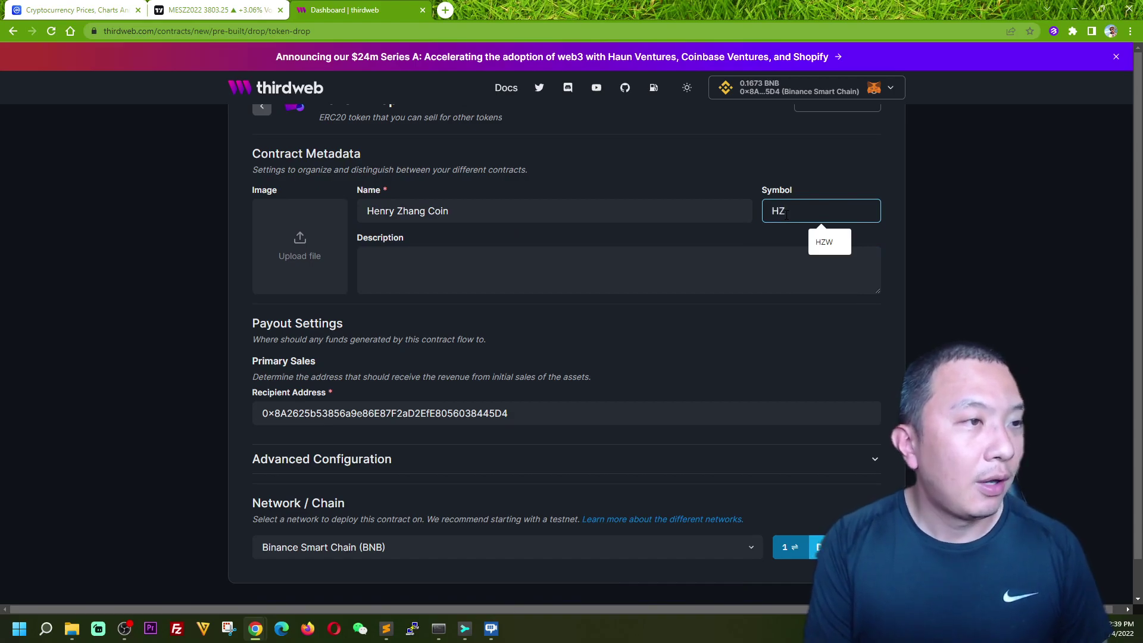
text(C)
Step: Set the contract image to the logo photo from the Desktop
click(299, 247)
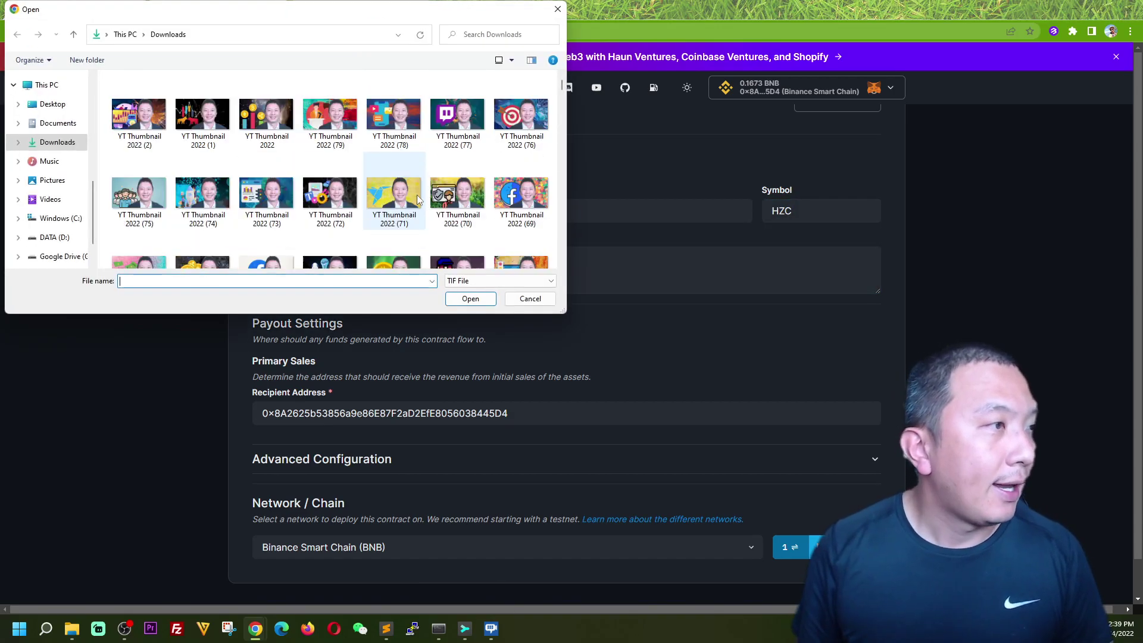
scroll(405, 199, down, 10)
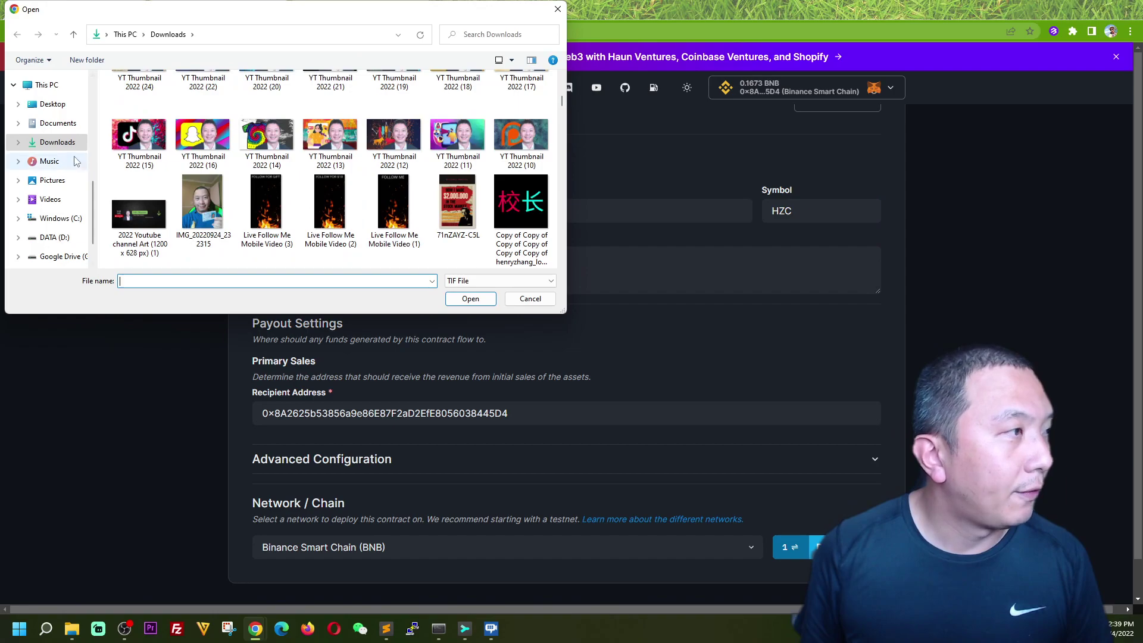
click(36, 101)
double_click(521, 190)
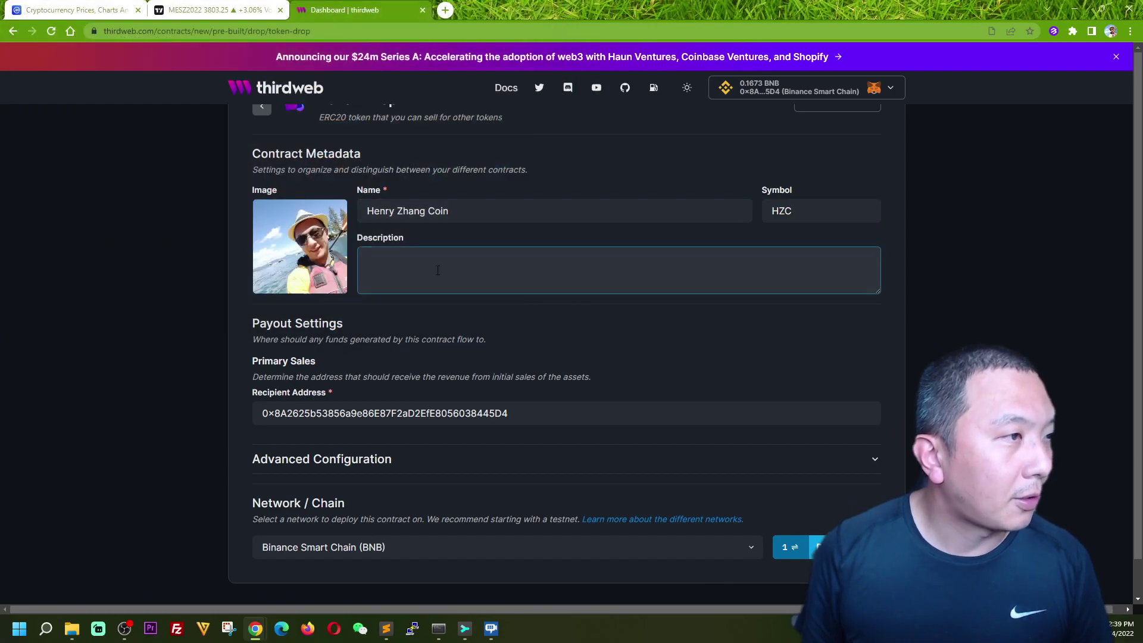
Step: Write the cryptocurrency description for the Youtube channel, fixing the spelling and adding 'the'
click(426, 273)
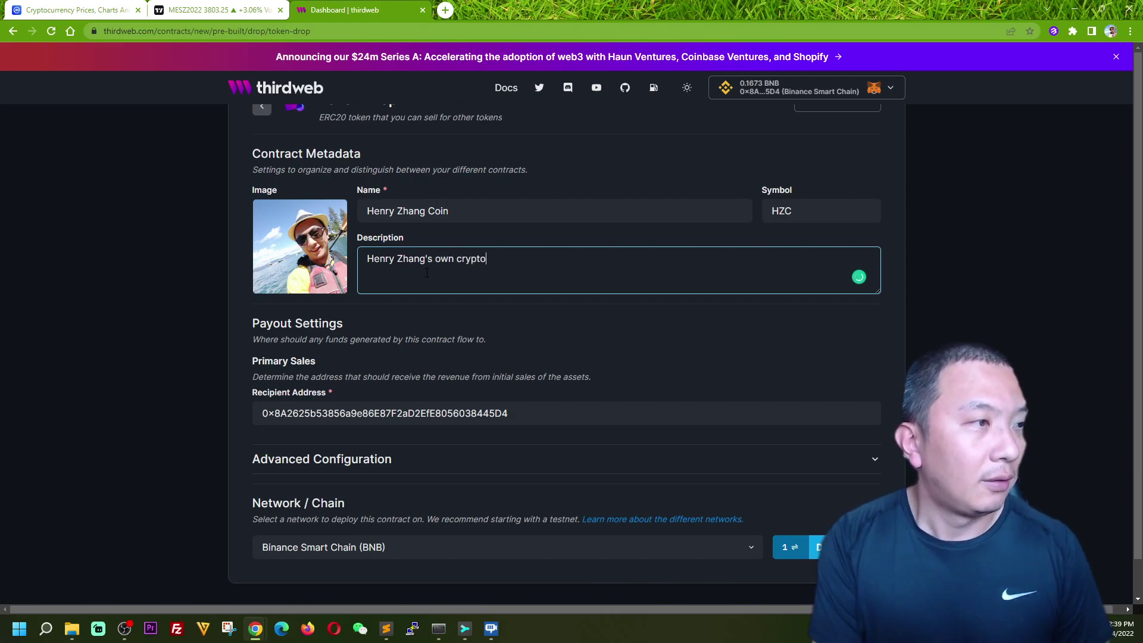
text(ncy )
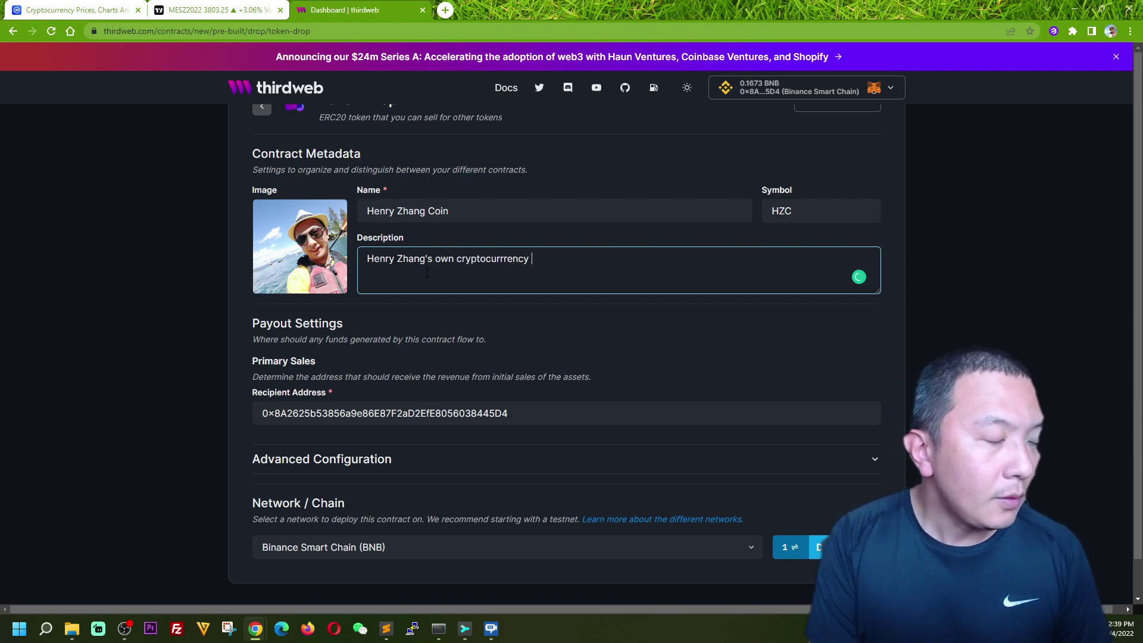
text(for Youtube channel)
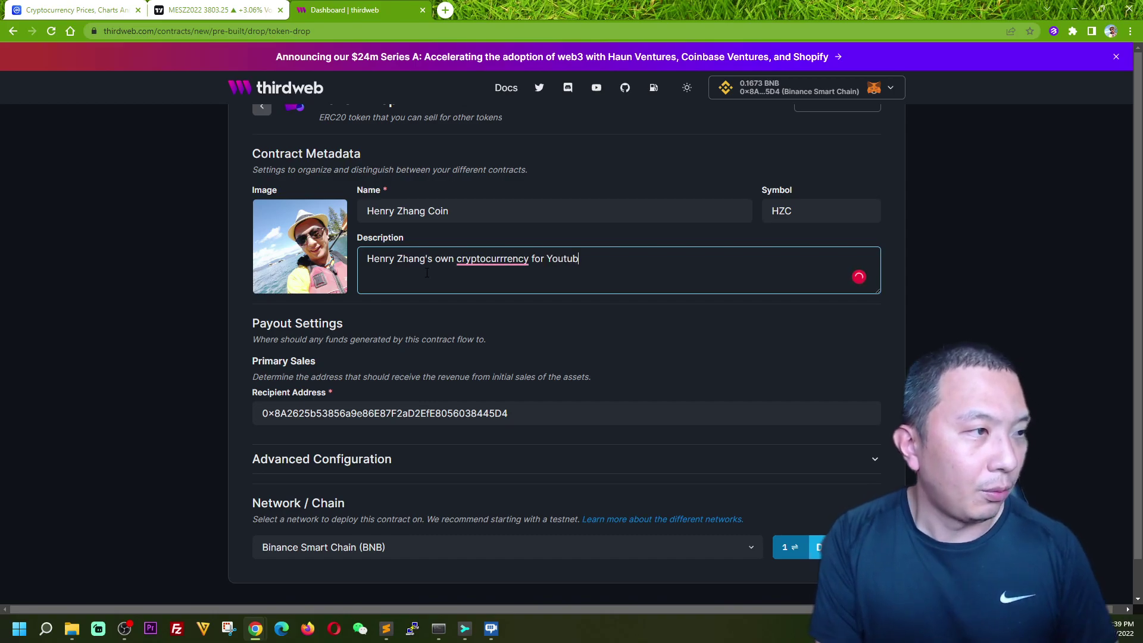
right_click(458, 263)
click(494, 277)
click(494, 221)
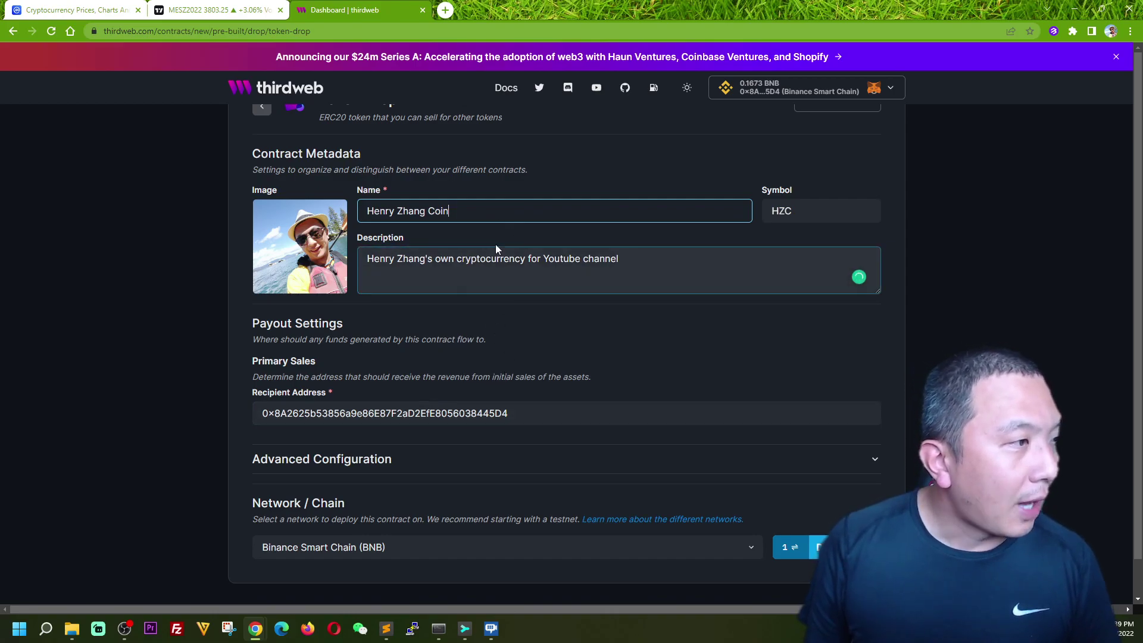
scroll(699, 346, down, 1)
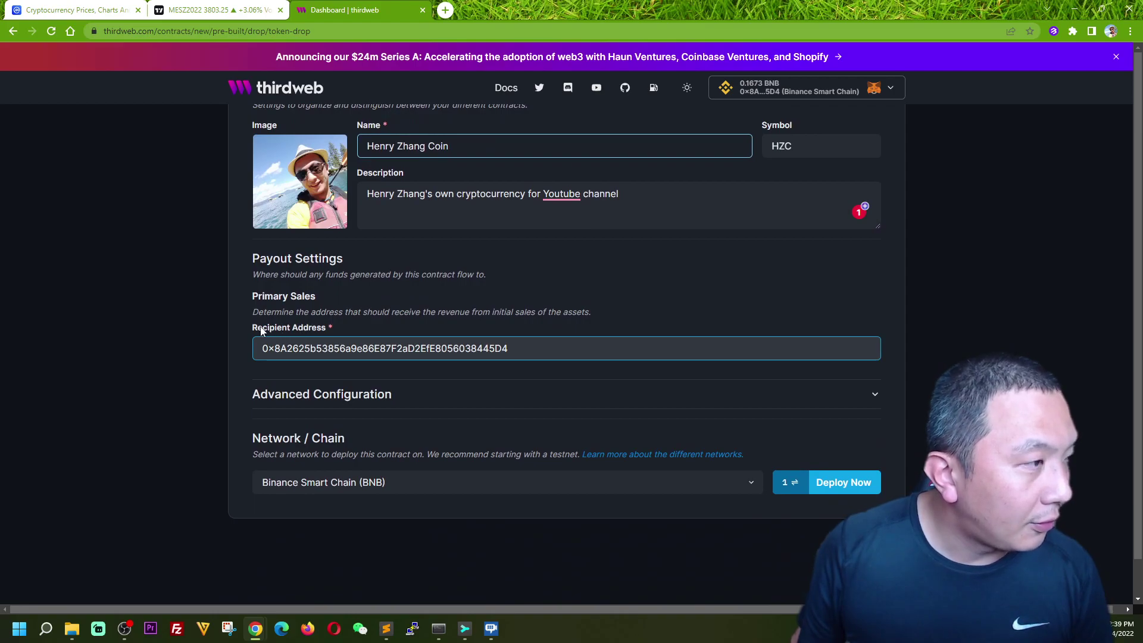
click(559, 194)
click(551, 227)
Step: Review the Advanced Configuration settings and open the Network dropdown
scroll(512, 379, down, 1)
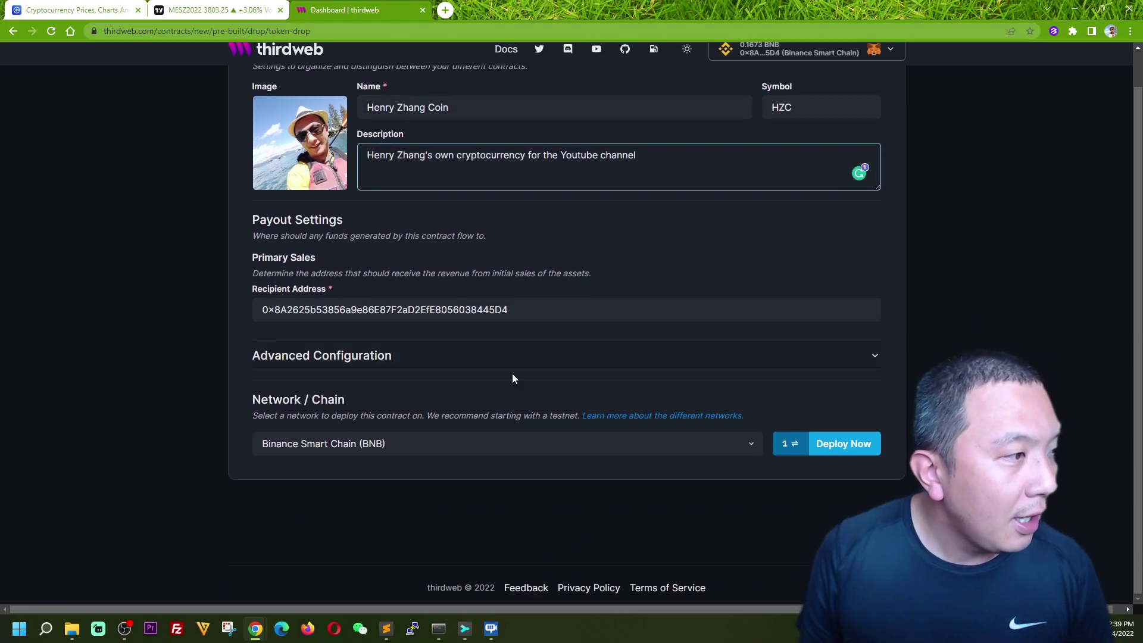
click(565, 365)
scroll(416, 321, down, 1)
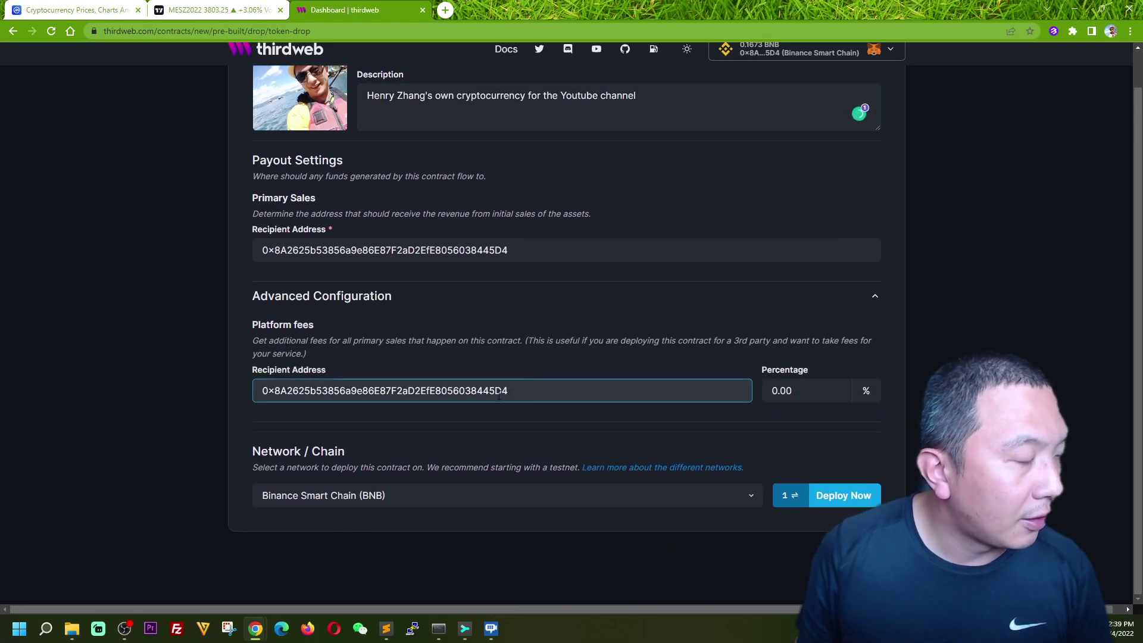
click(379, 304)
click(475, 450)
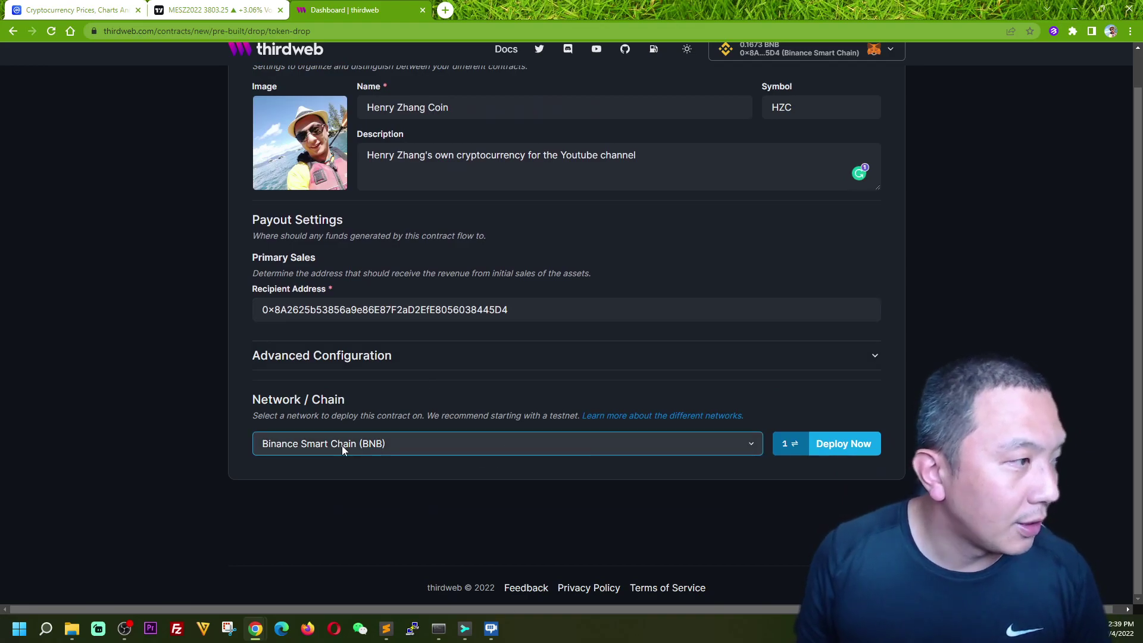
click(308, 445)
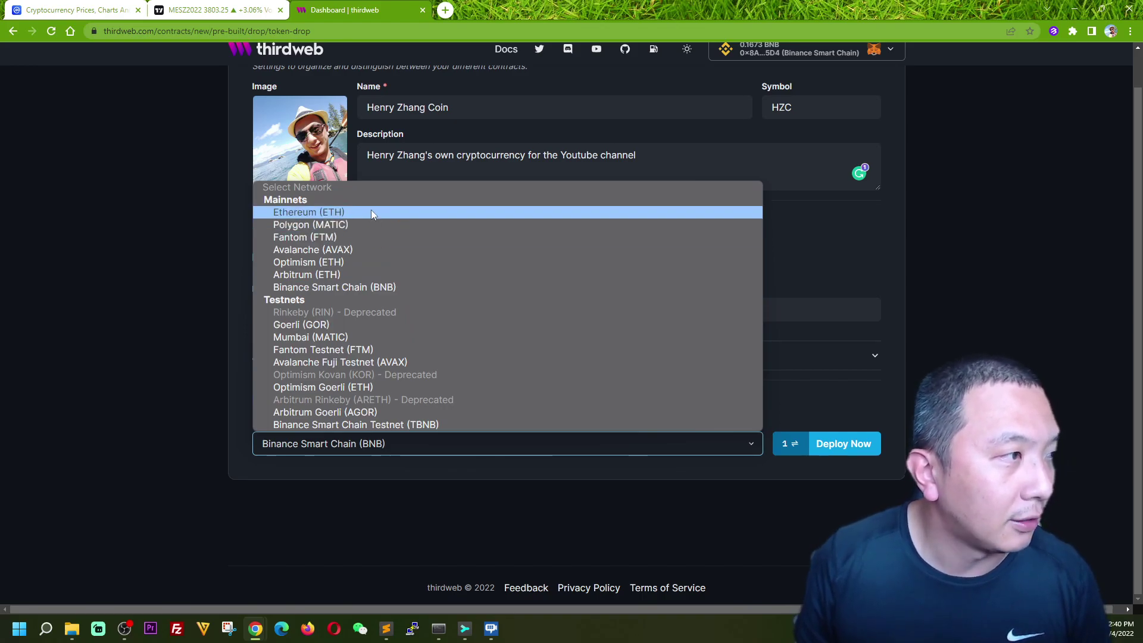
Step: Keep Binance Smart Chain (BNB) as the network and deploy the token contract
click(355, 291)
click(375, 444)
click(945, 276)
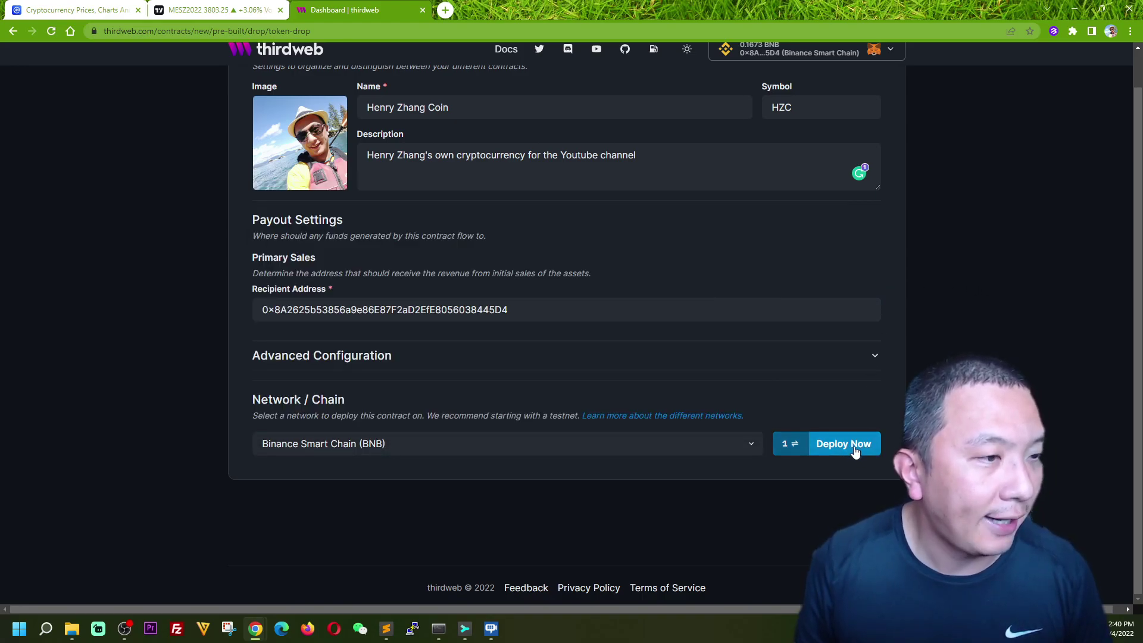
click(856, 450)
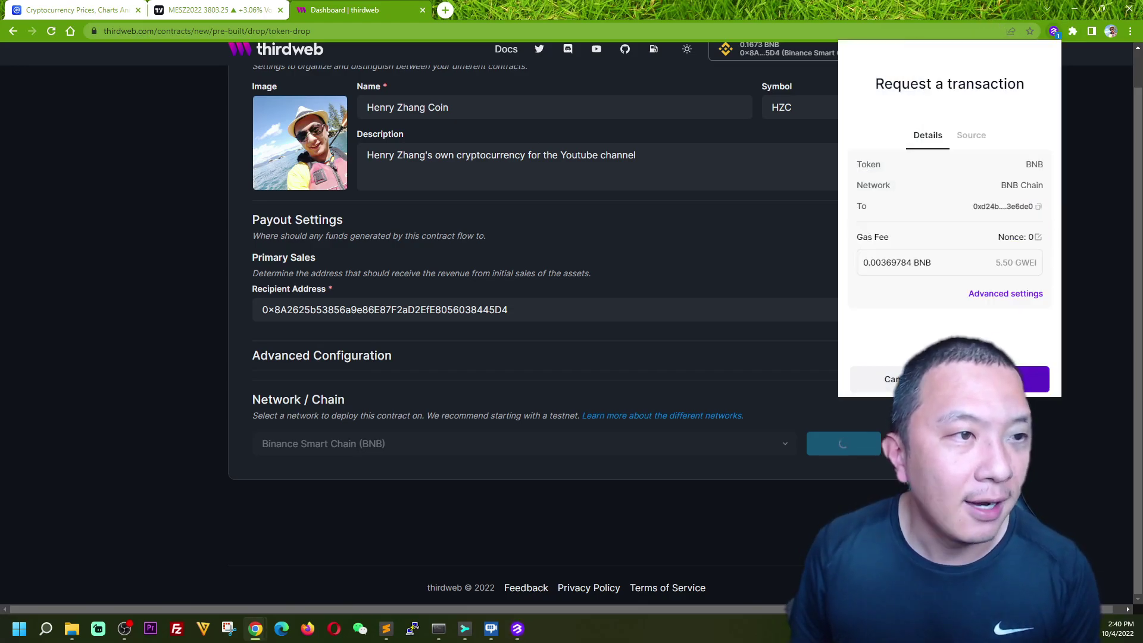
Step: Confirm the deployment transaction, check the BNB activity, and view the wallet on BscScan
click(1036, 379)
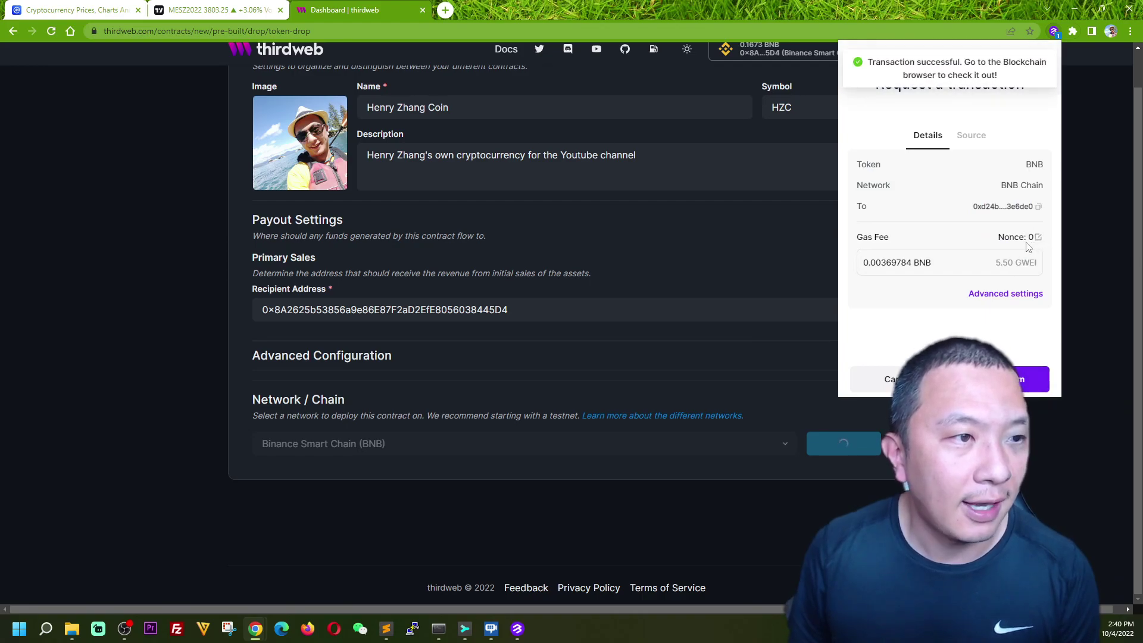
click(1085, 255)
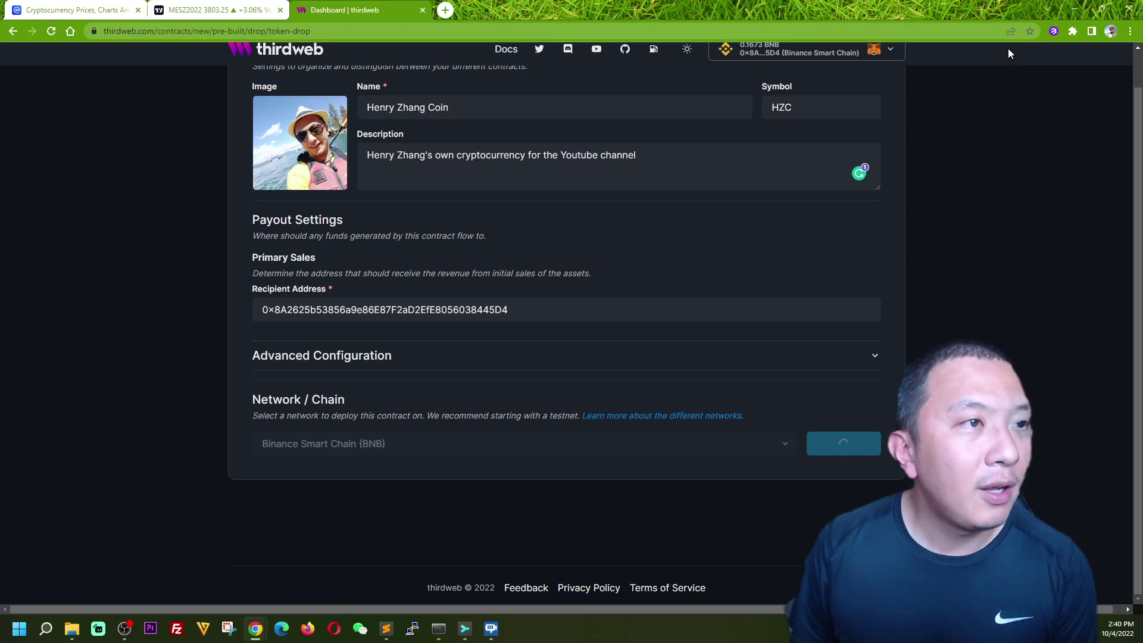
click(1055, 31)
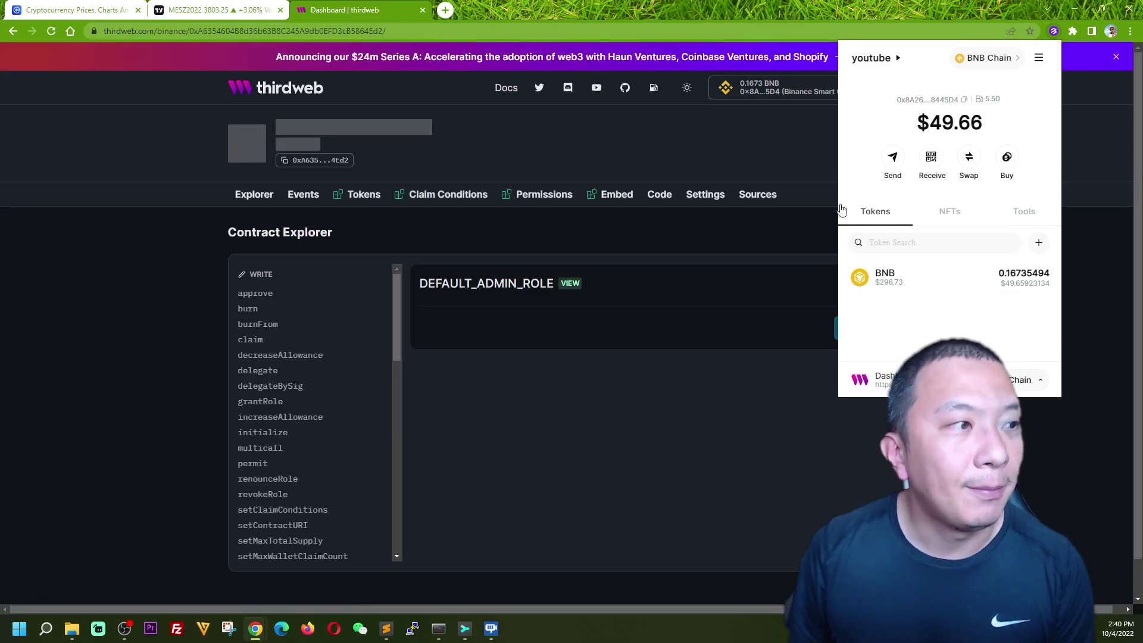
click(931, 275)
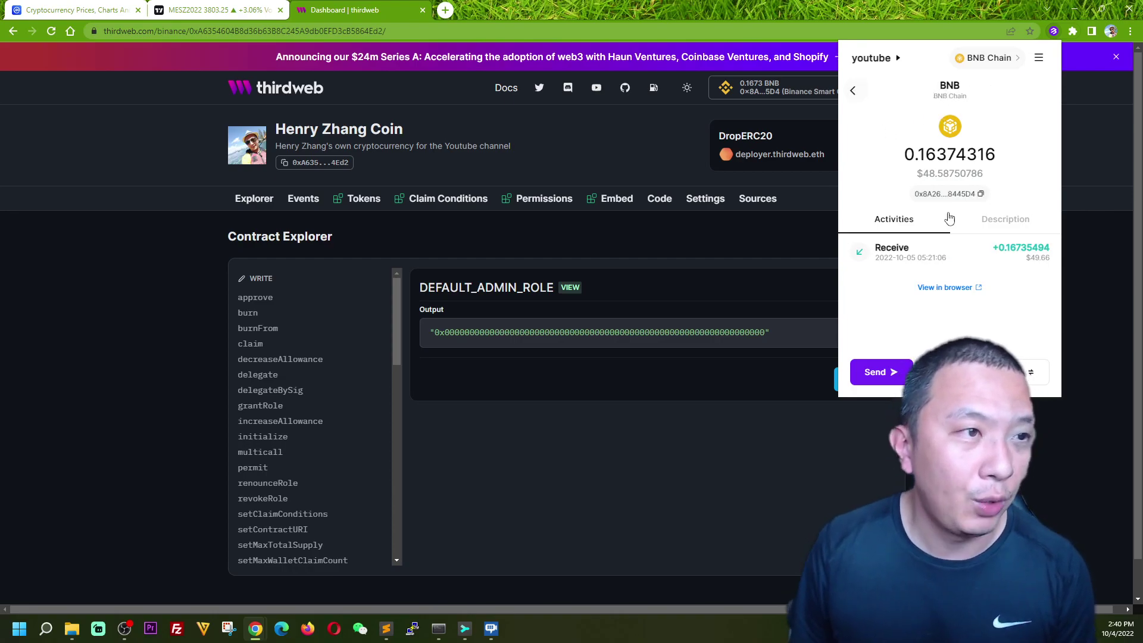
click(977, 253)
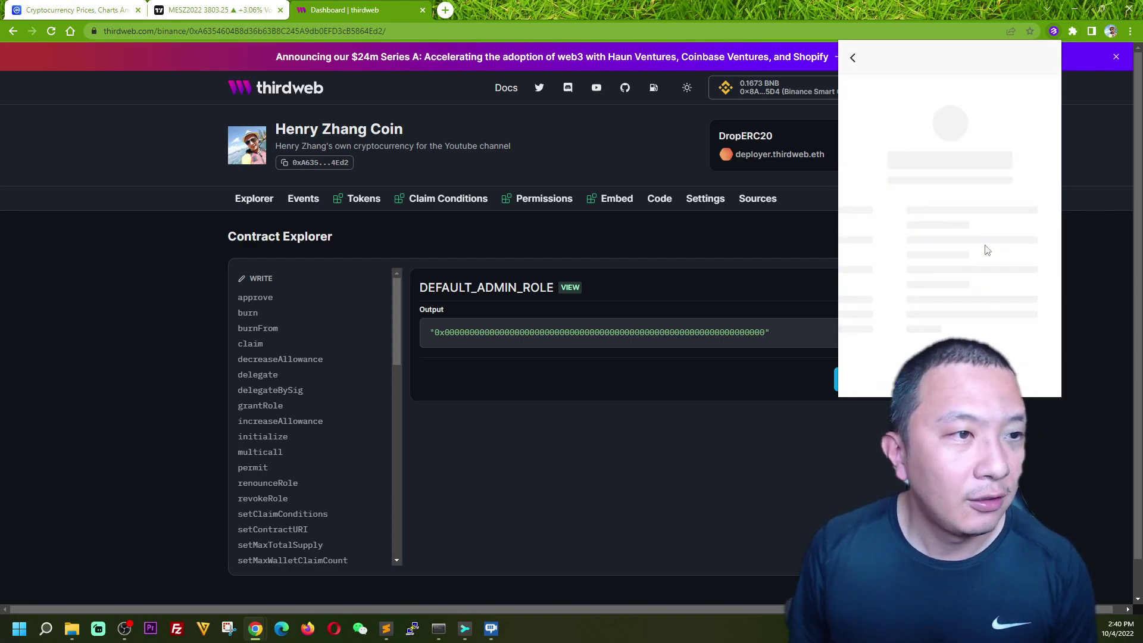
click(855, 67)
click(959, 287)
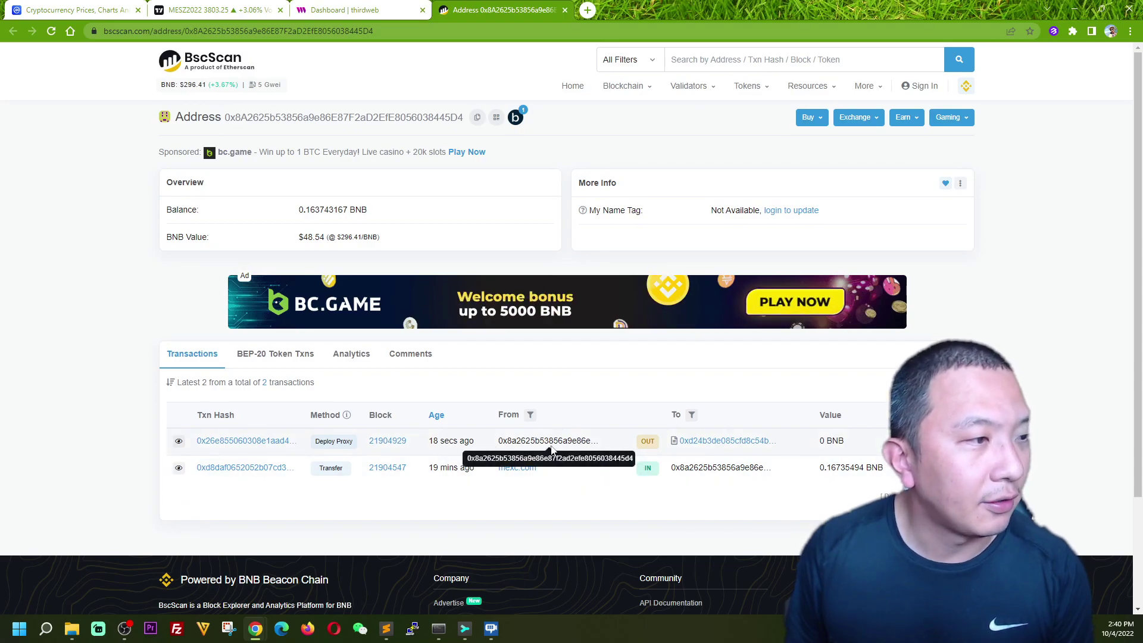
Step: Verify the Deploy Proxy transaction shows Success on BscScan, then return to thirdweb
click(248, 441)
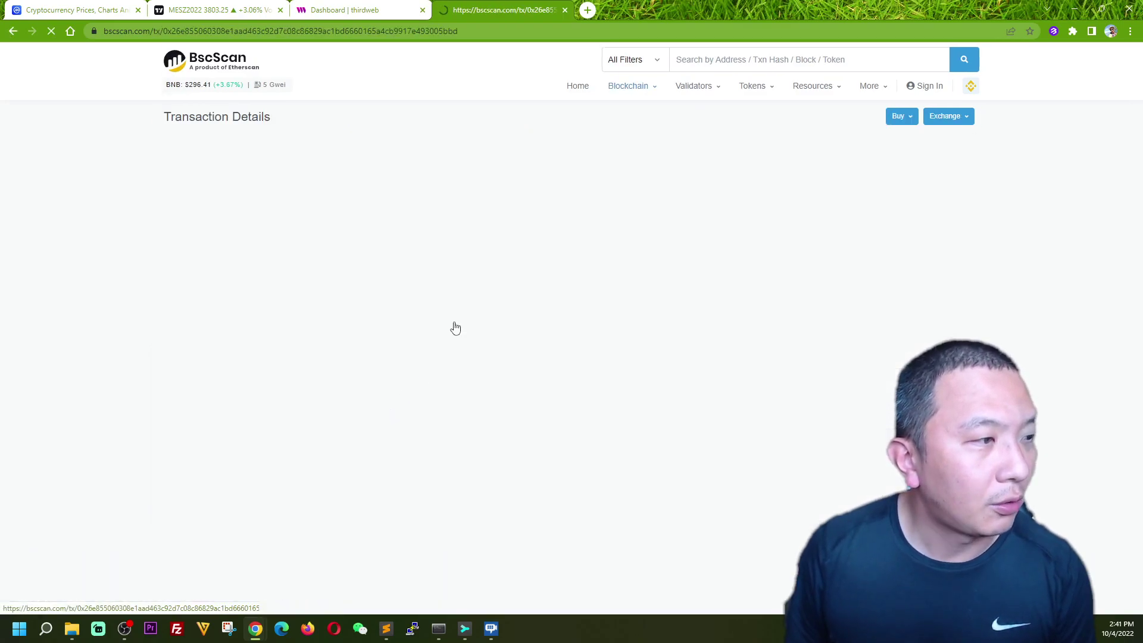
click(345, 7)
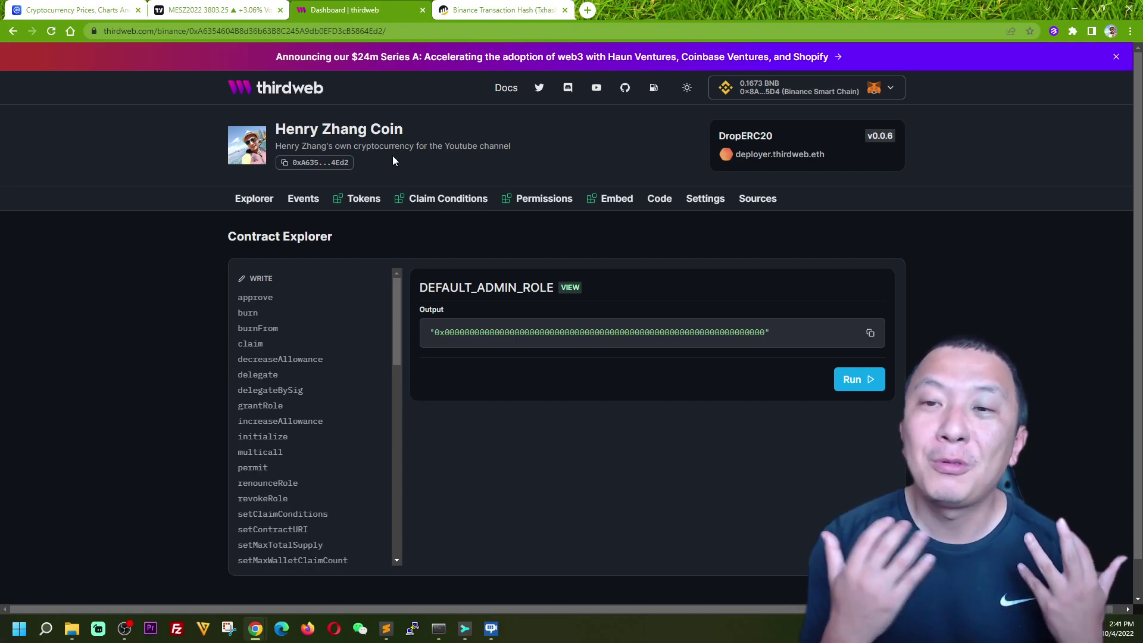
Step: Copy the new contract's address and search for it on BscScan
click(316, 168)
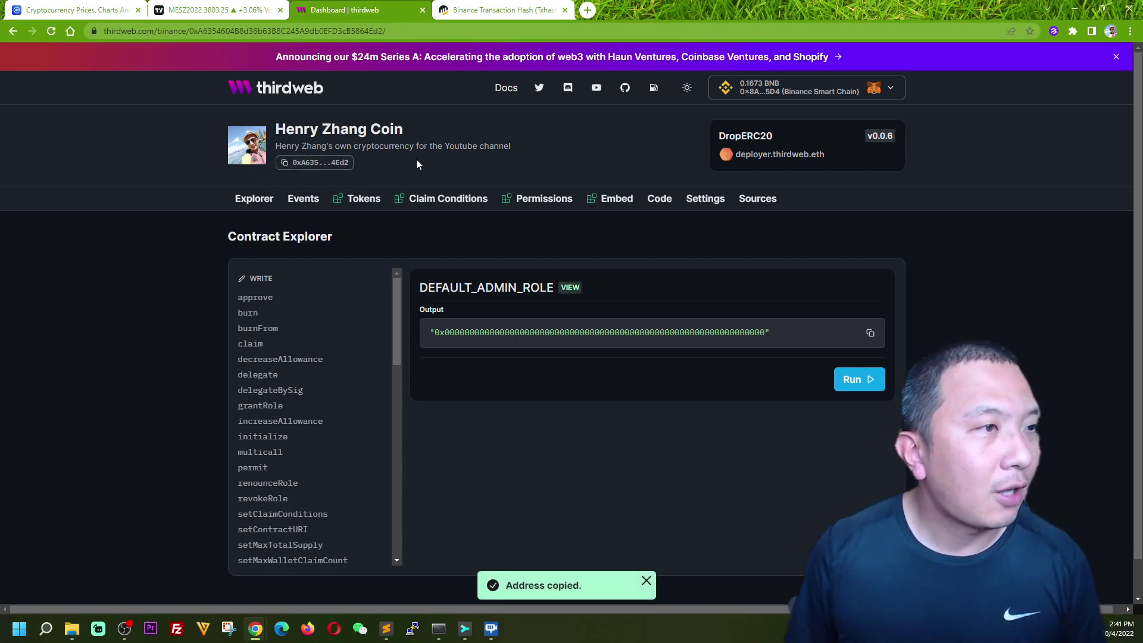
click(328, 167)
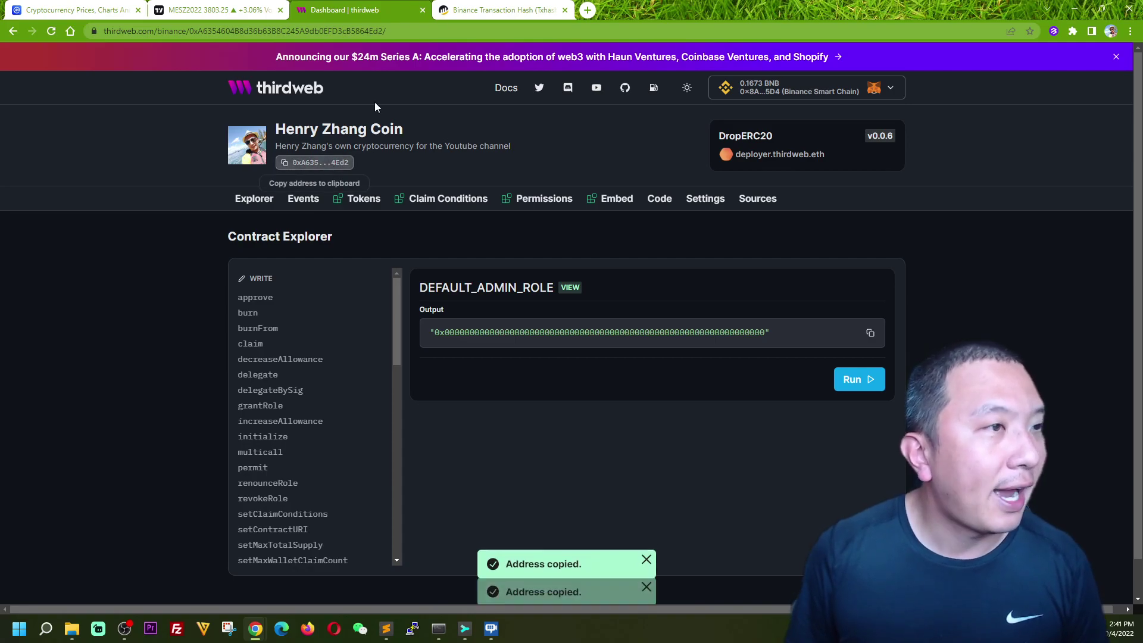
click(502, 9)
click(703, 59)
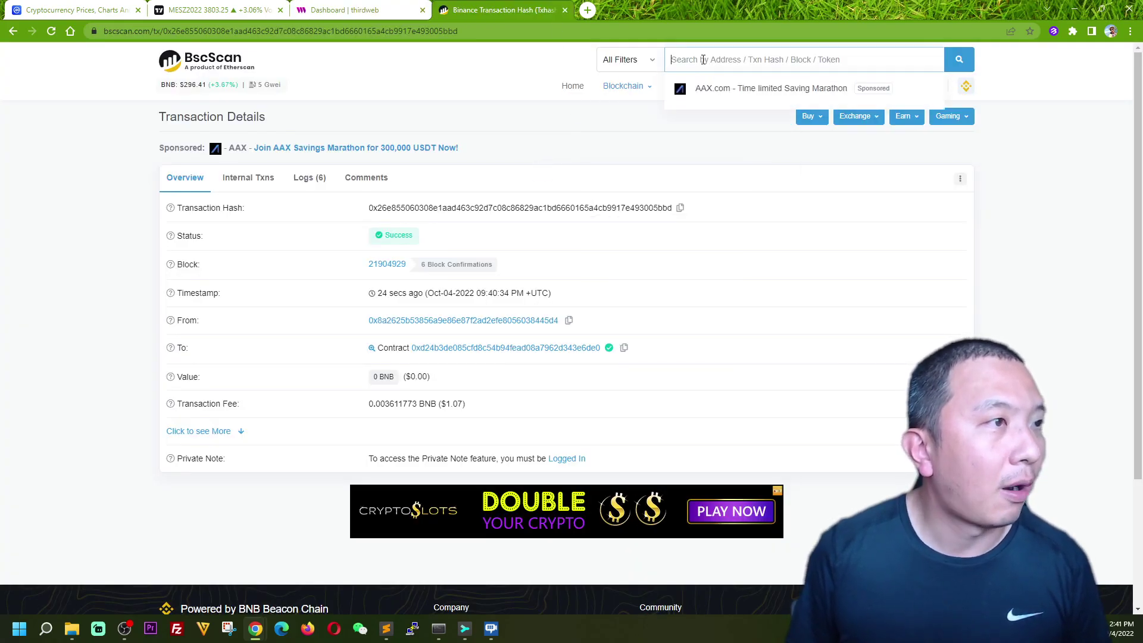
key(ctrl+v)
key(Return)
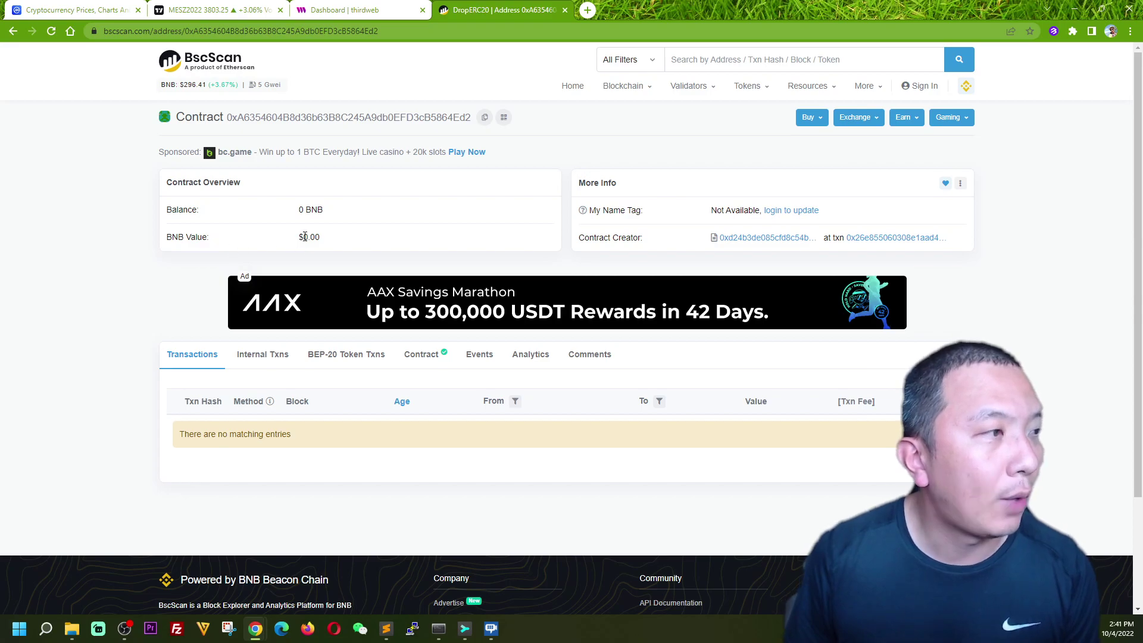
Step: Review the contract's verified source code, then view thirdweb's Tokens page showing 0.0 HZC supply
click(420, 355)
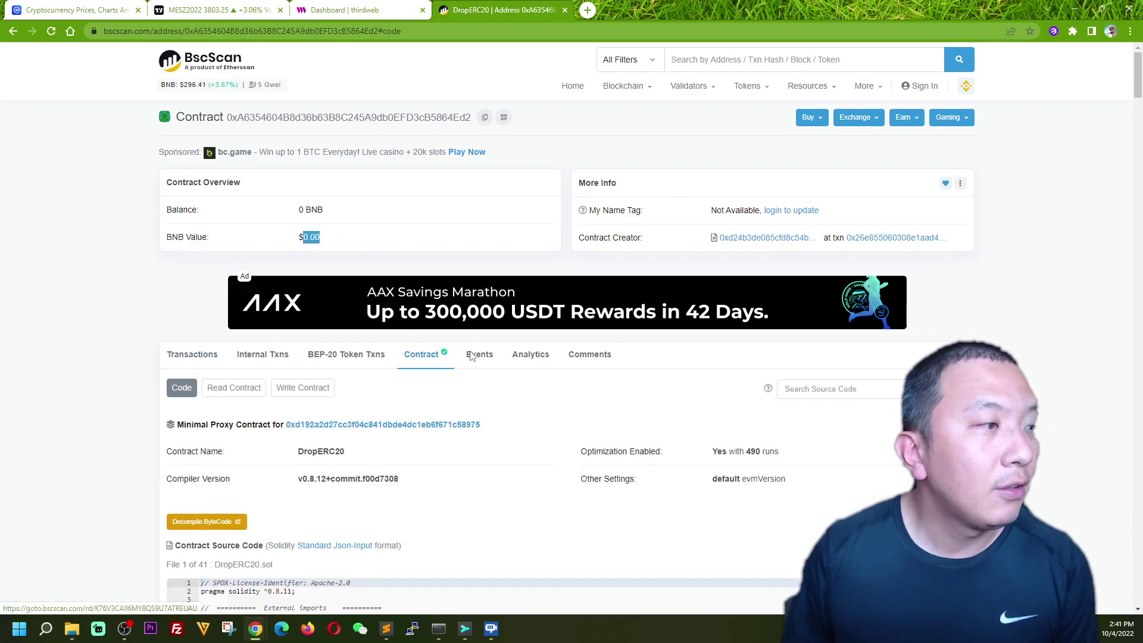
scroll(493, 371, down, 3)
scroll(493, 371, up, 3)
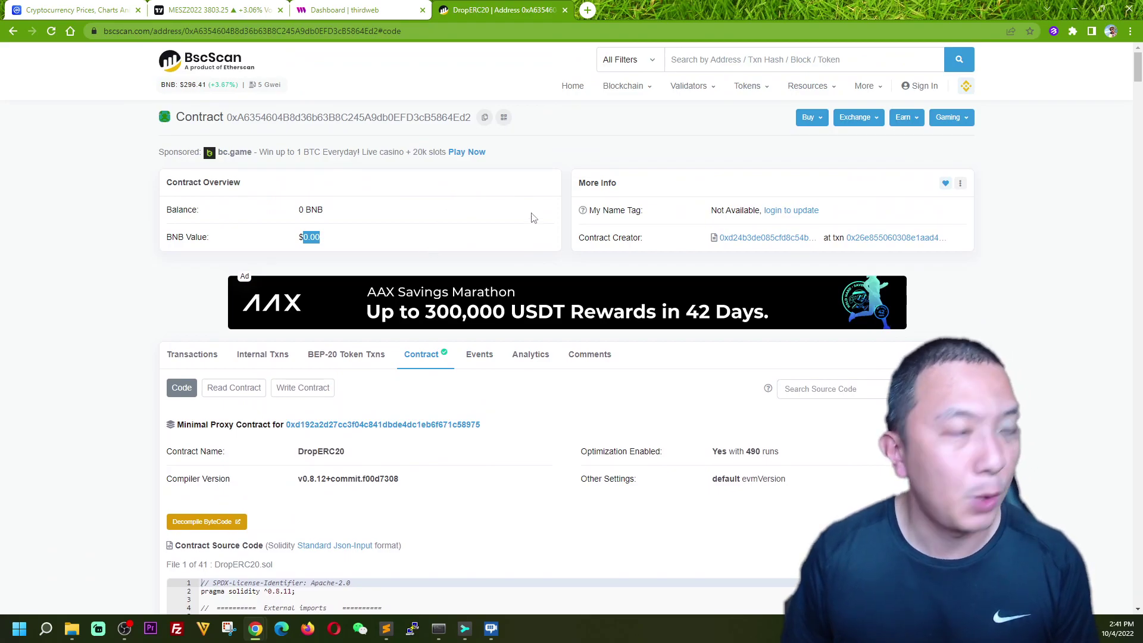
click(360, 7)
click(363, 203)
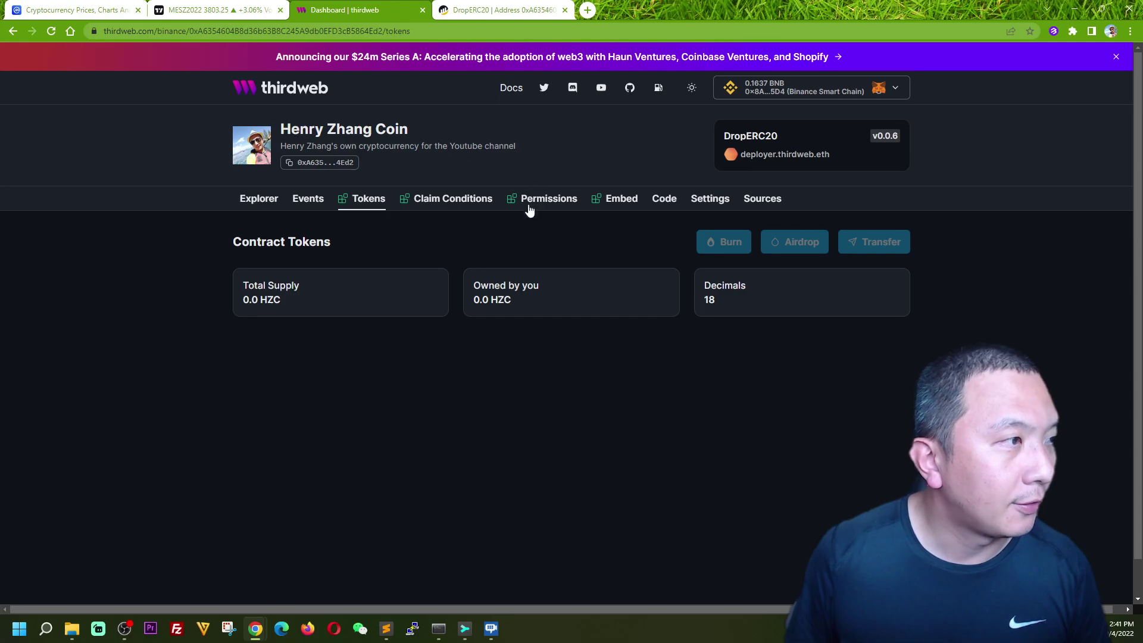
Step: Open the token contract's Claim Conditions tab
click(451, 197)
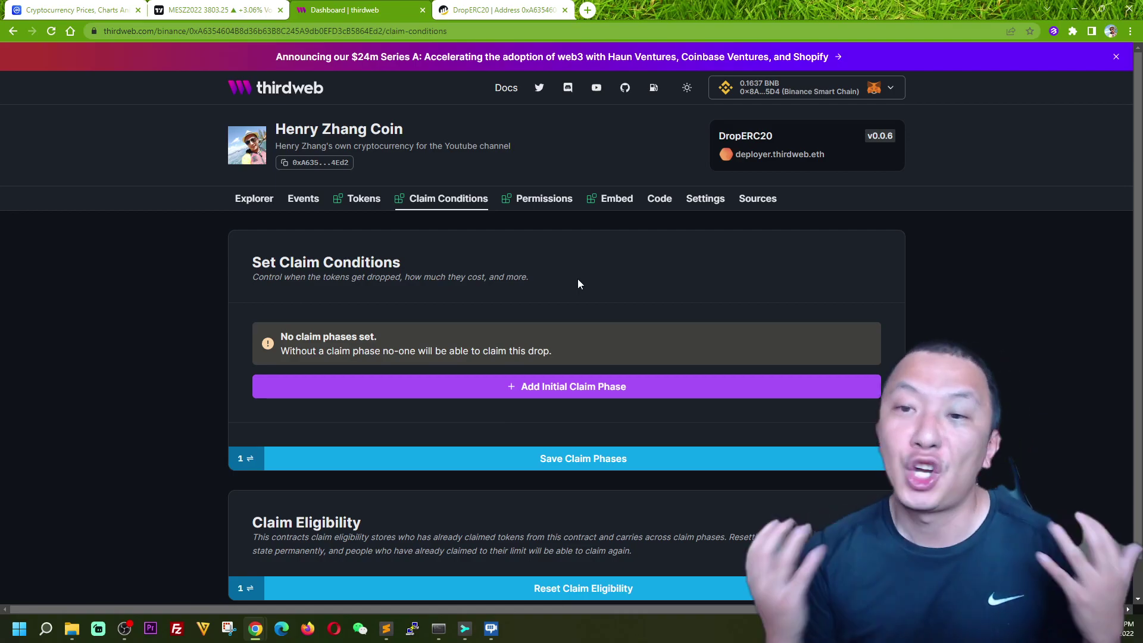
Step: Add a Phase 1 claim phase dropping 1000000 tokens at a price of 0 BNB
scroll(589, 277, down, 1)
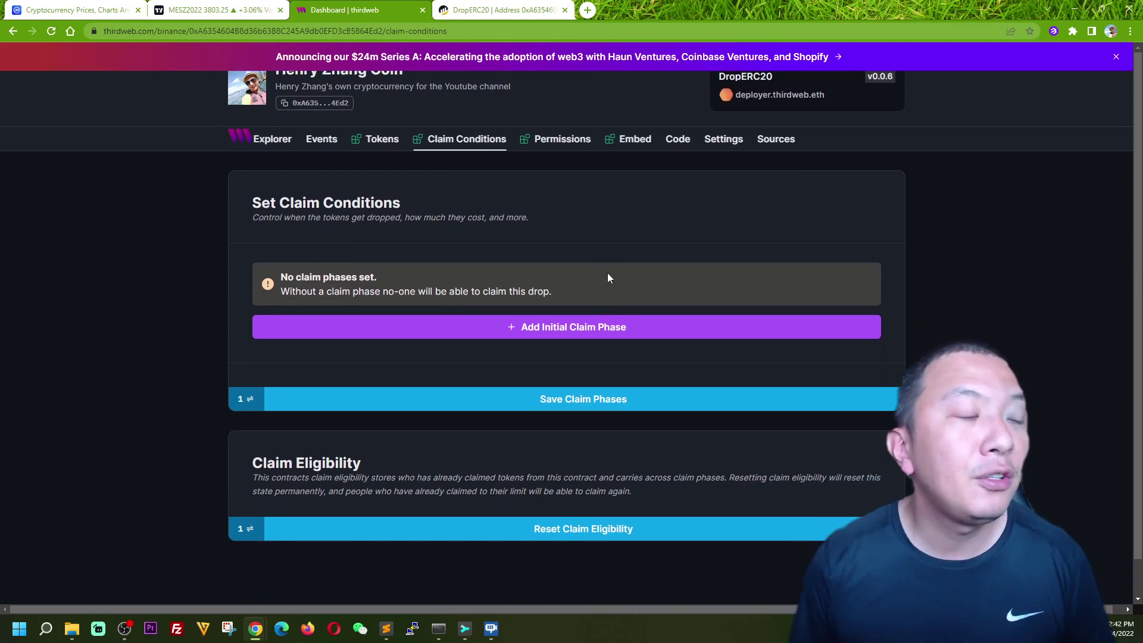
click(576, 331)
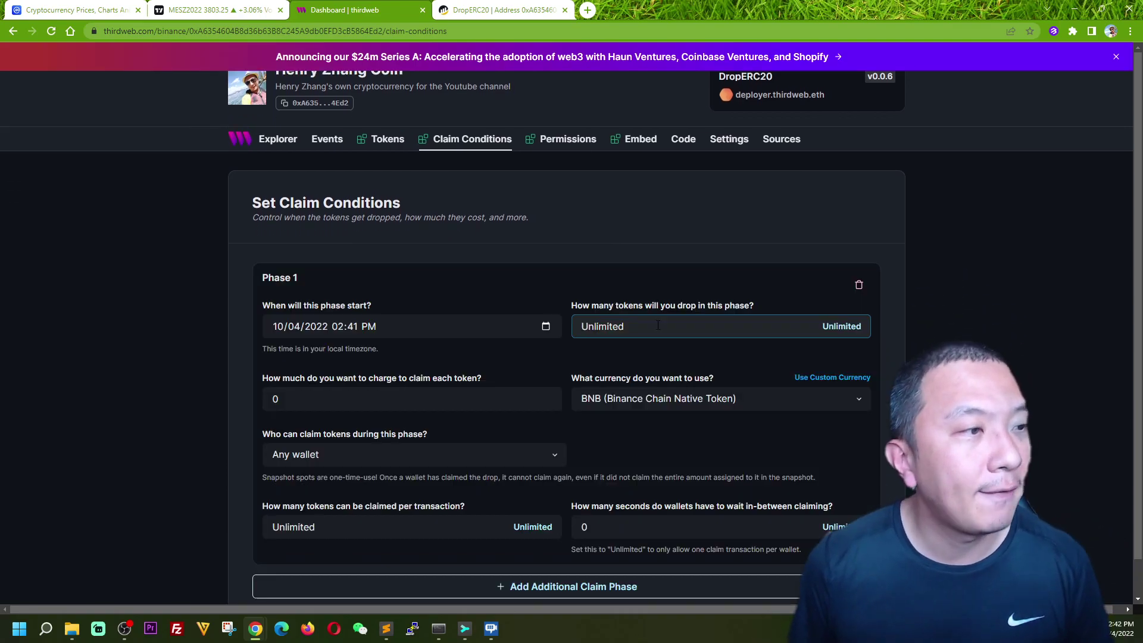
scroll(543, 375, down, 2)
scroll(544, 374, up, 1)
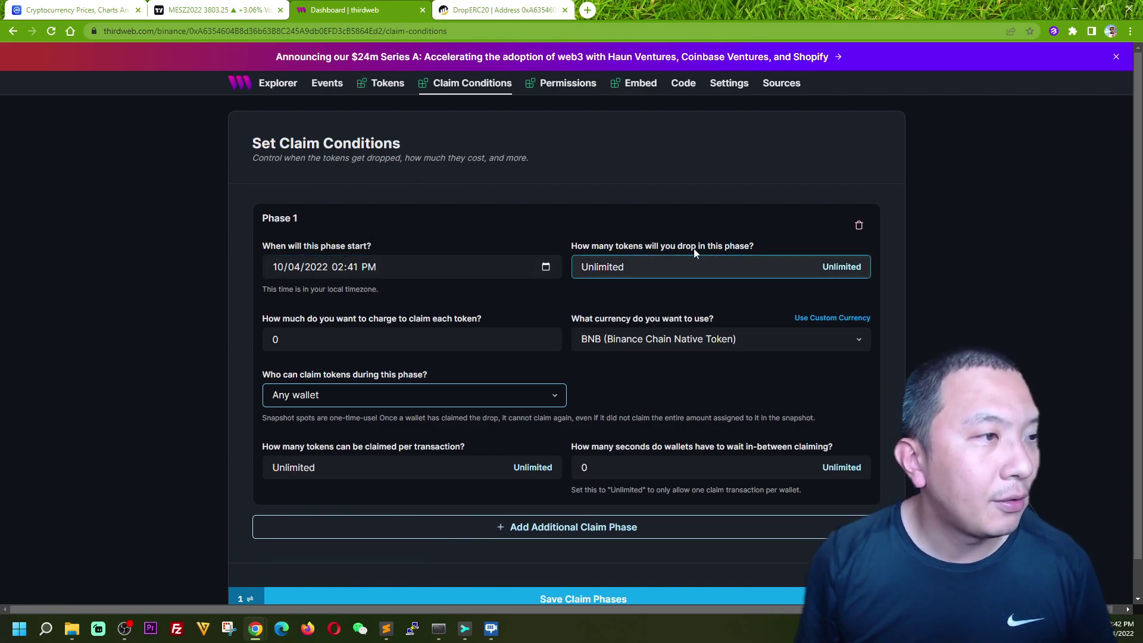
click(682, 266)
text(1000000)
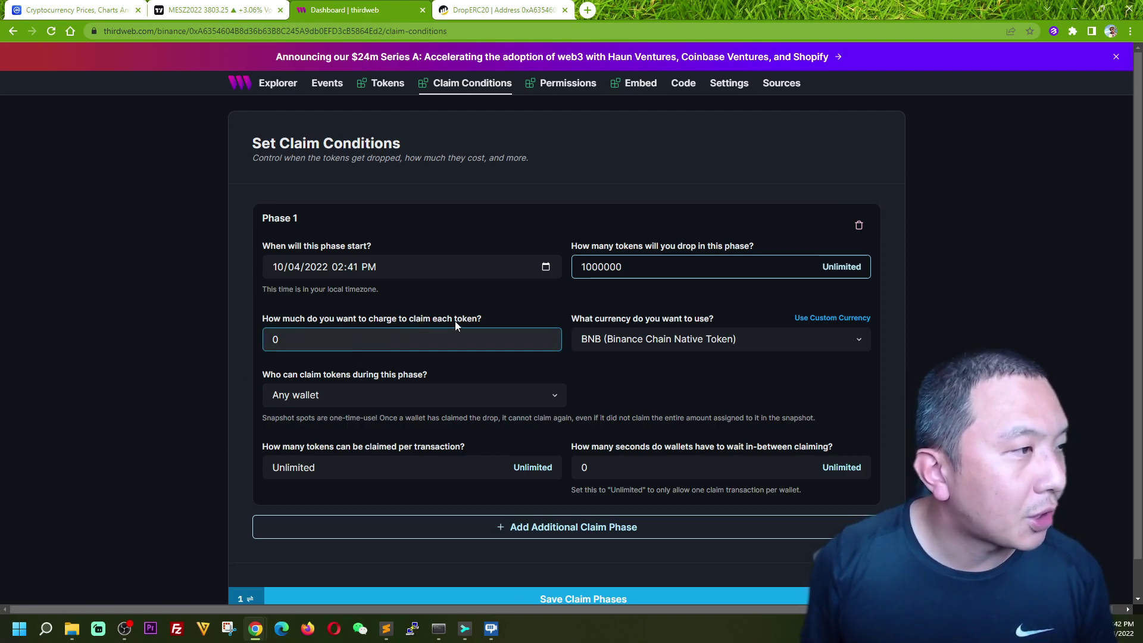
click(323, 346)
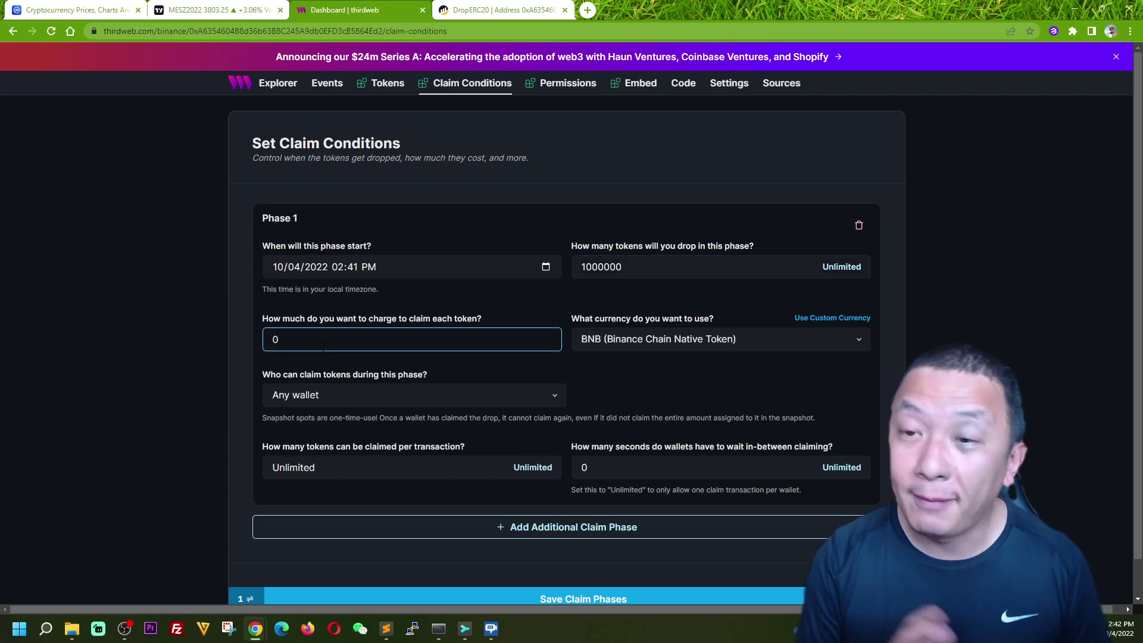
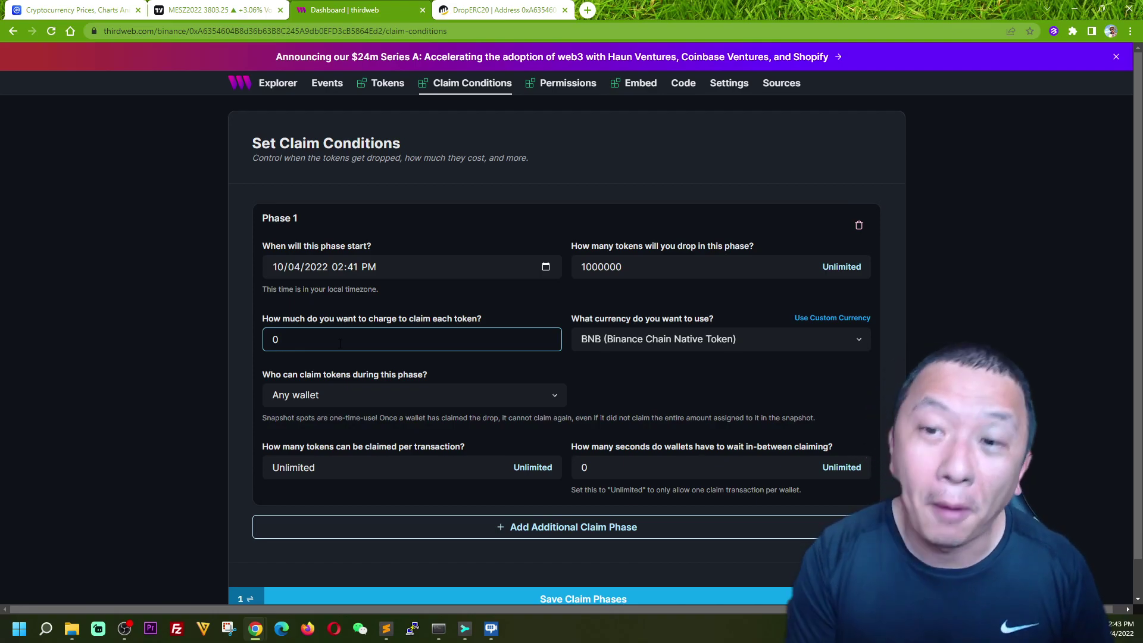
click(576, 368)
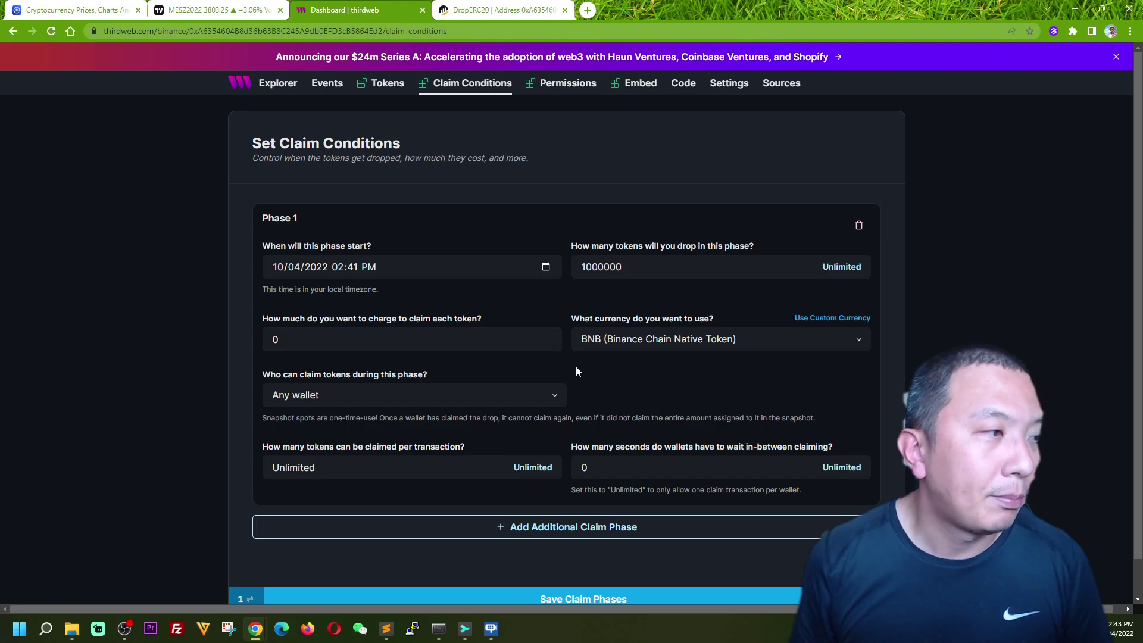
scroll(578, 338, down, 2)
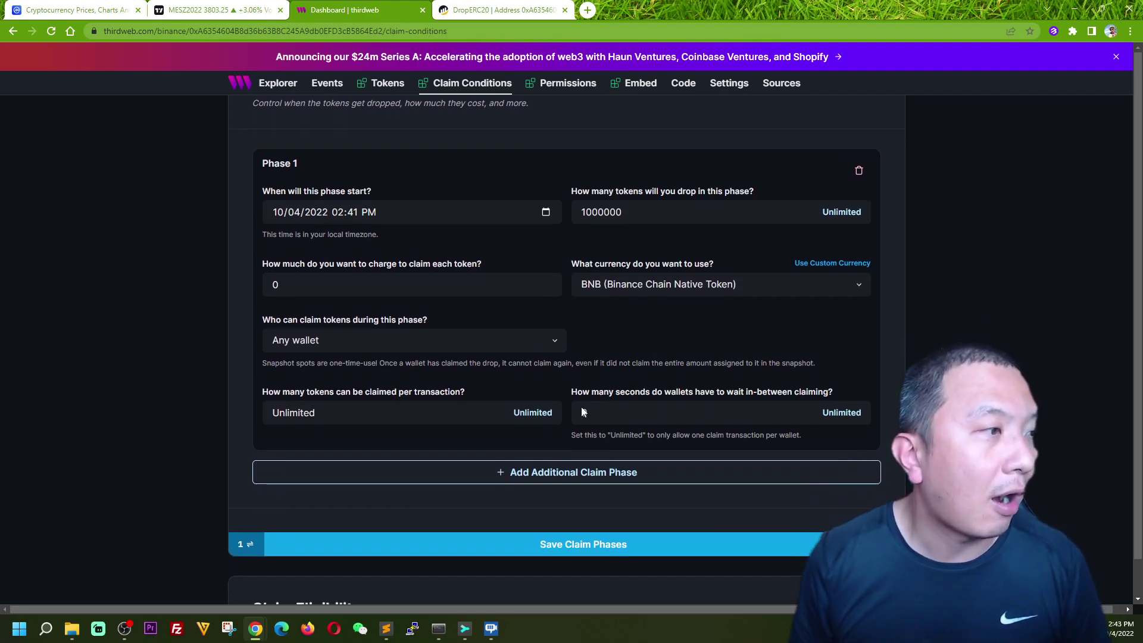
click(476, 274)
click(475, 274)
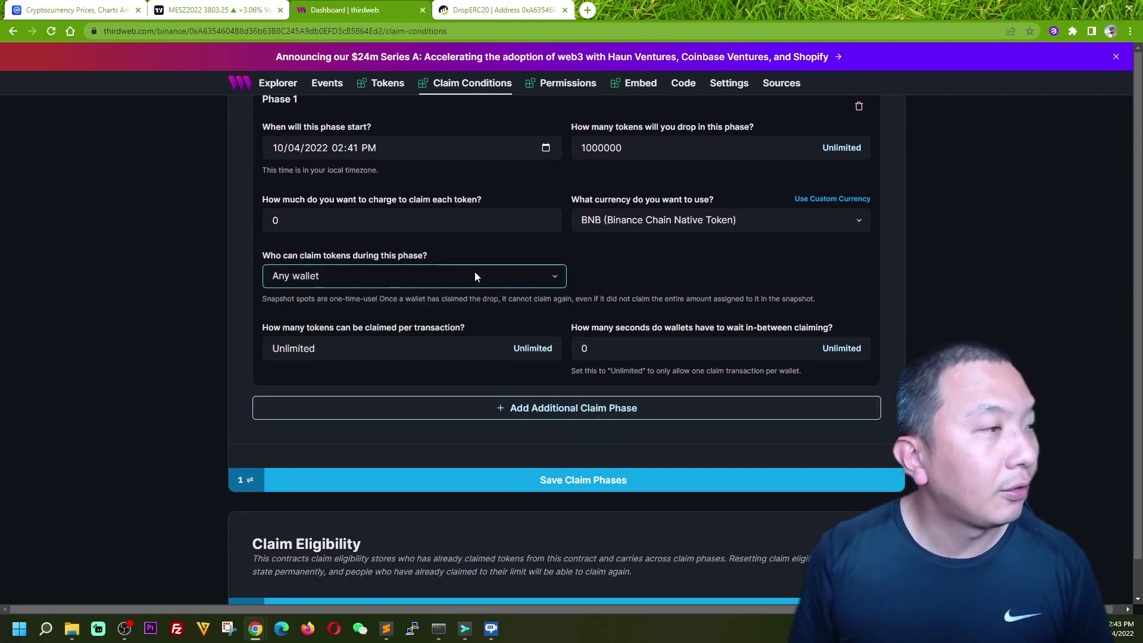
click(473, 274)
click(473, 274)
click(474, 274)
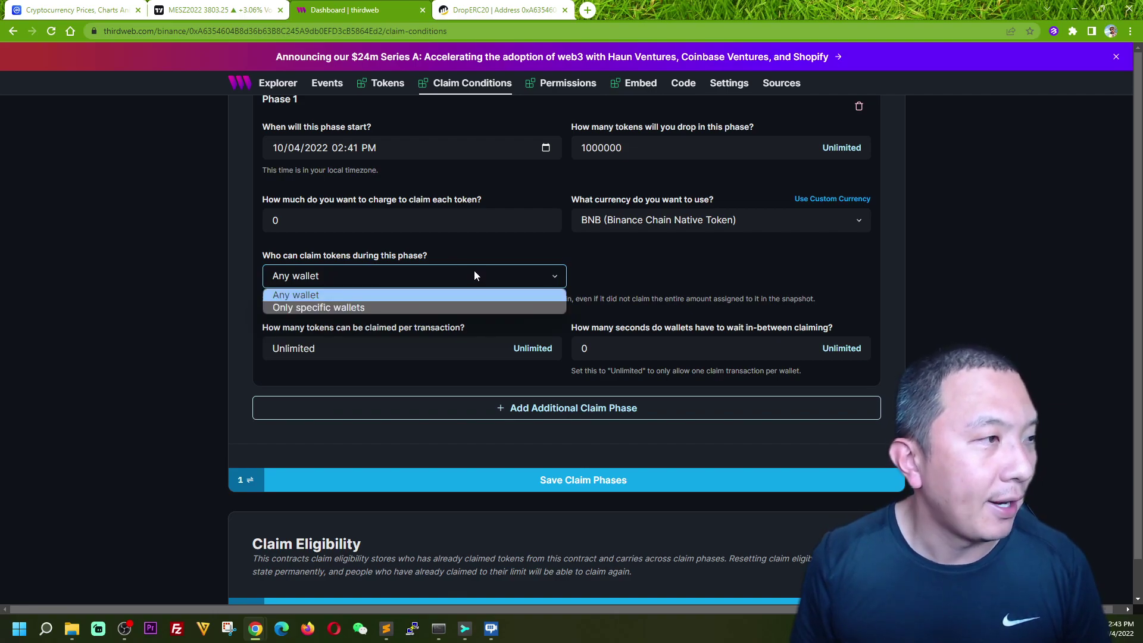
click(473, 273)
click(474, 275)
click(474, 275)
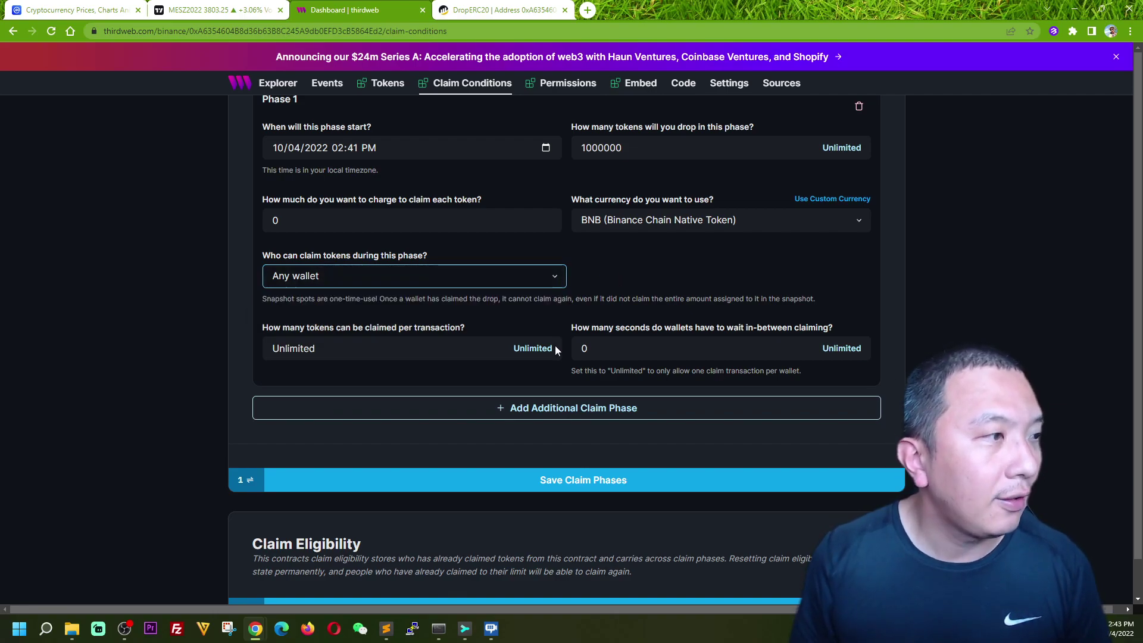
click(398, 348)
click(398, 348)
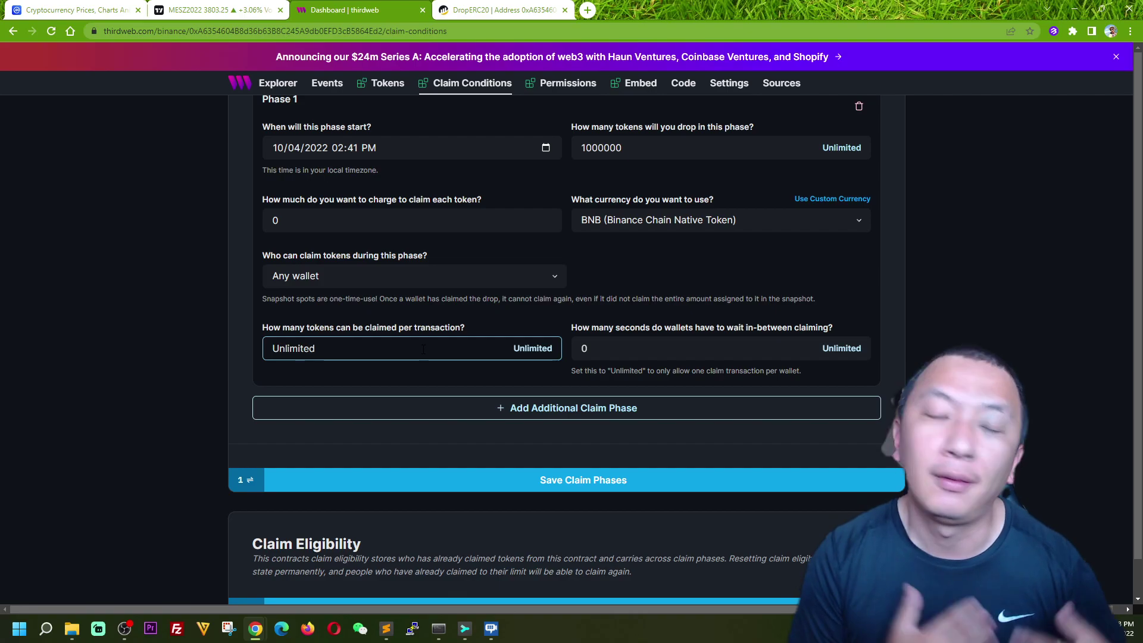
double_click(674, 354)
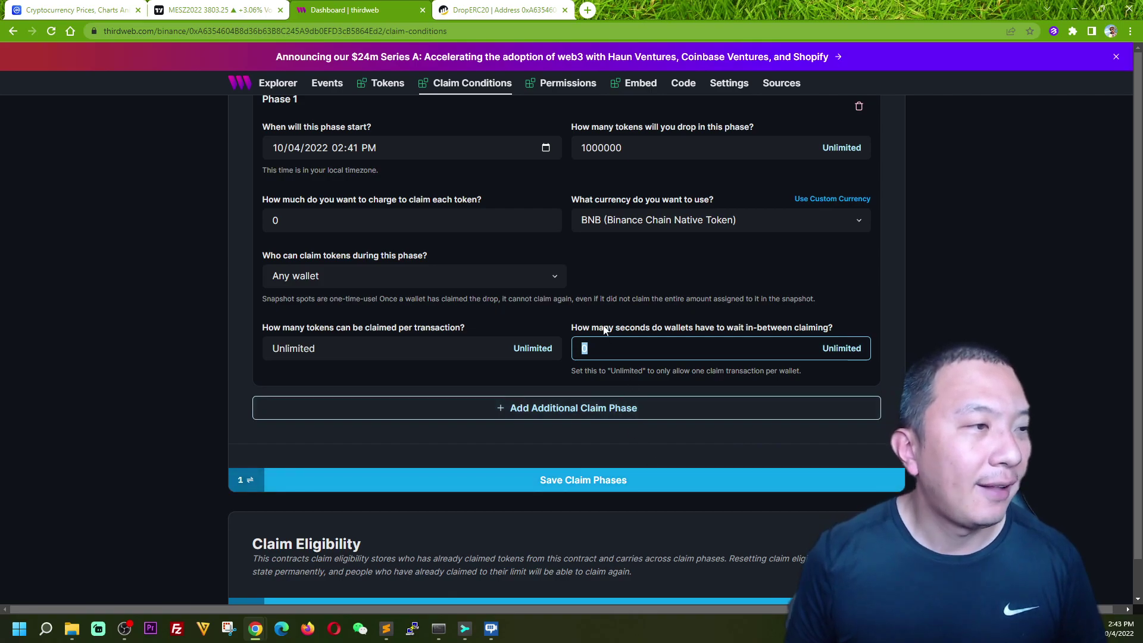
scroll(486, 277, up, 2)
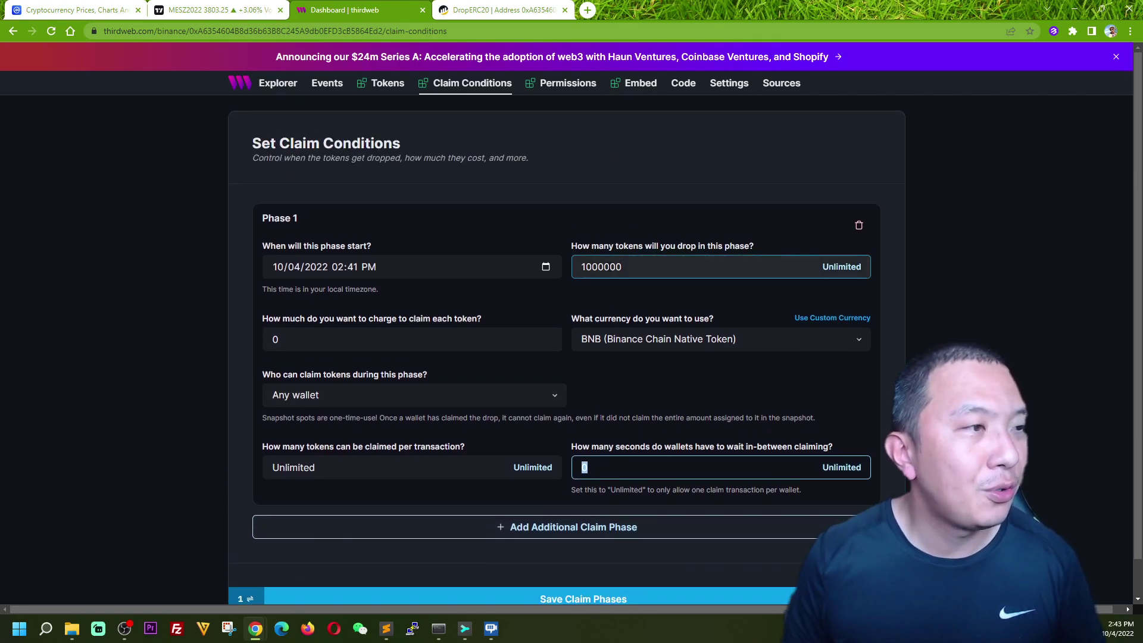
click(603, 267)
scroll(534, 220, up, 2)
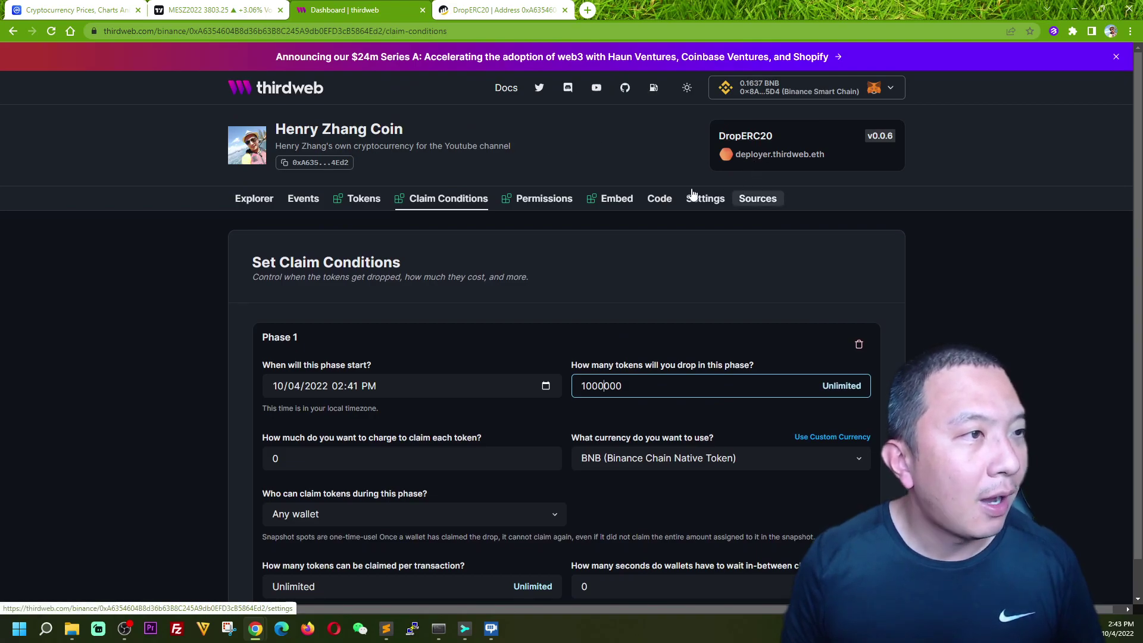
scroll(599, 243, down, 1)
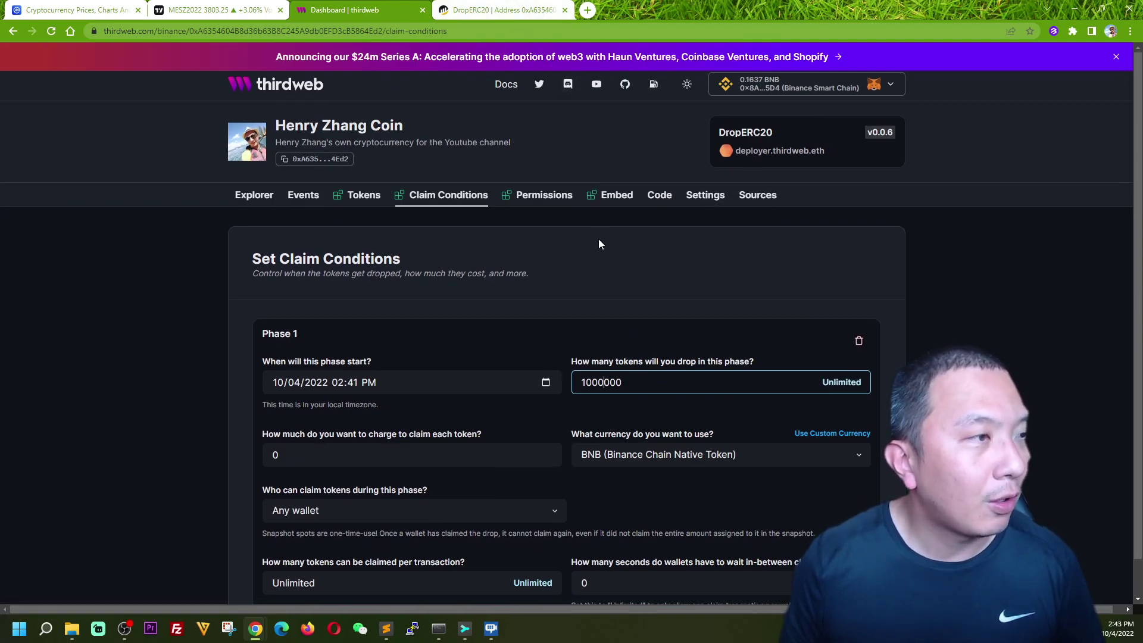
scroll(599, 244, down, 5)
click(582, 378)
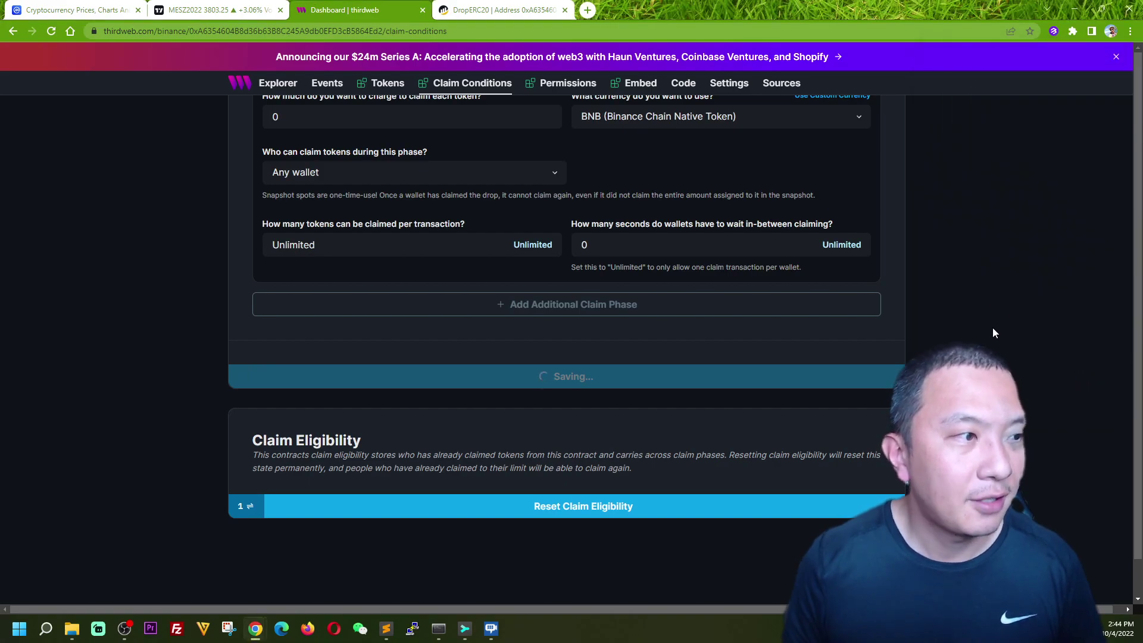
Step: After the claim phase is saved, go to the contract's Embed page to see its iframe embed code
scroll(973, 313, up, 3)
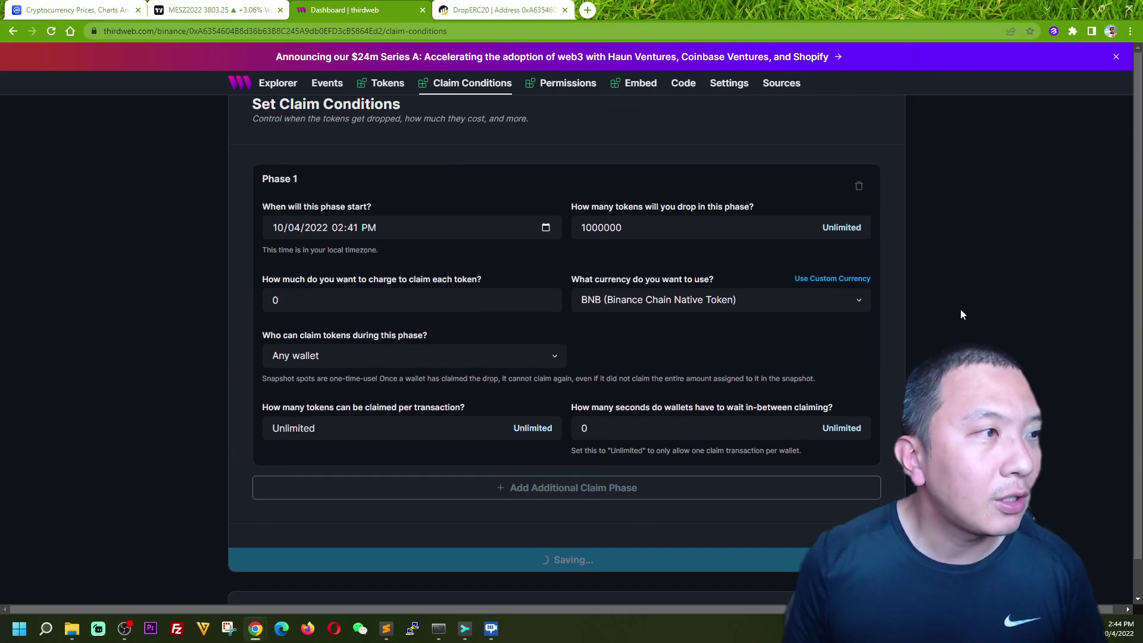
scroll(956, 313, up, 2)
scroll(956, 312, down, 4)
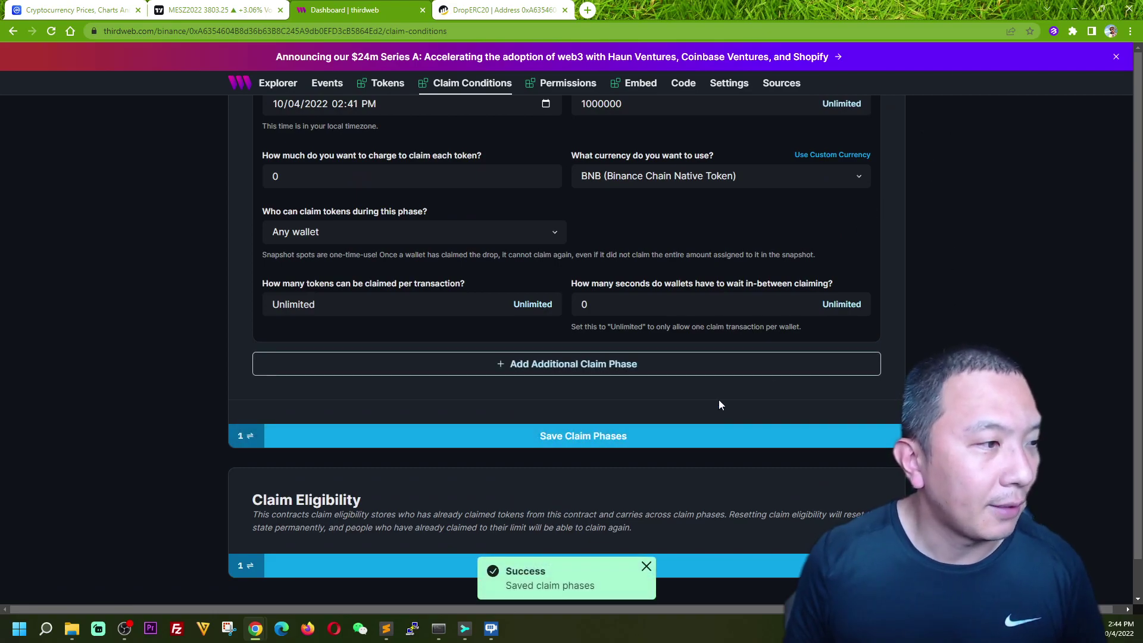
scroll(720, 381, up, 5)
scroll(565, 243, down, 6)
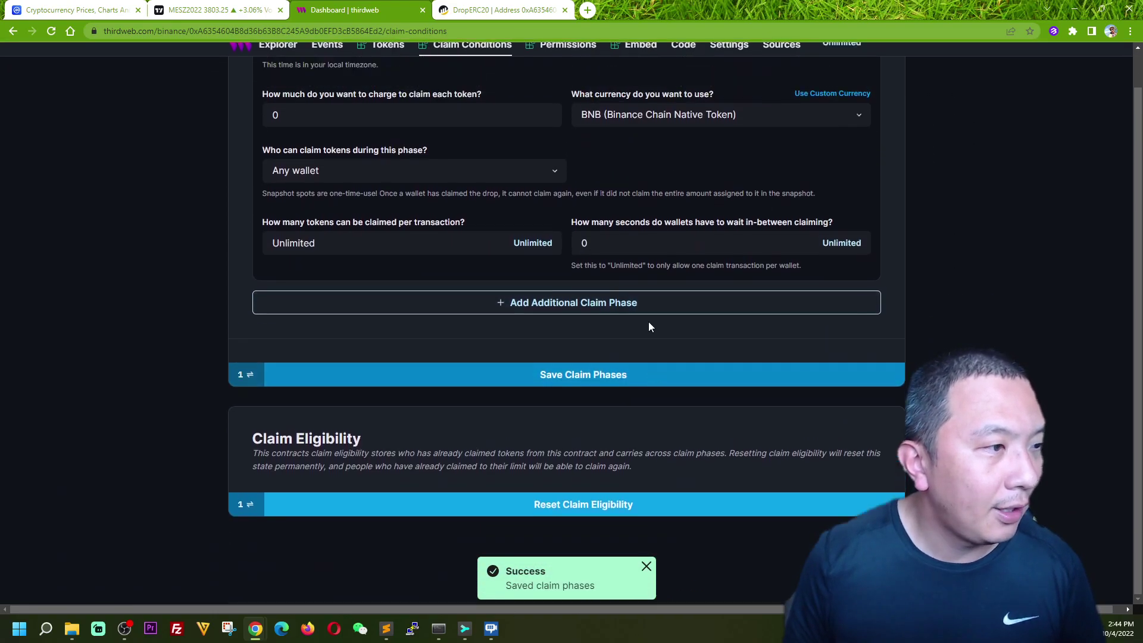
scroll(581, 140, up, 5)
click(634, 170)
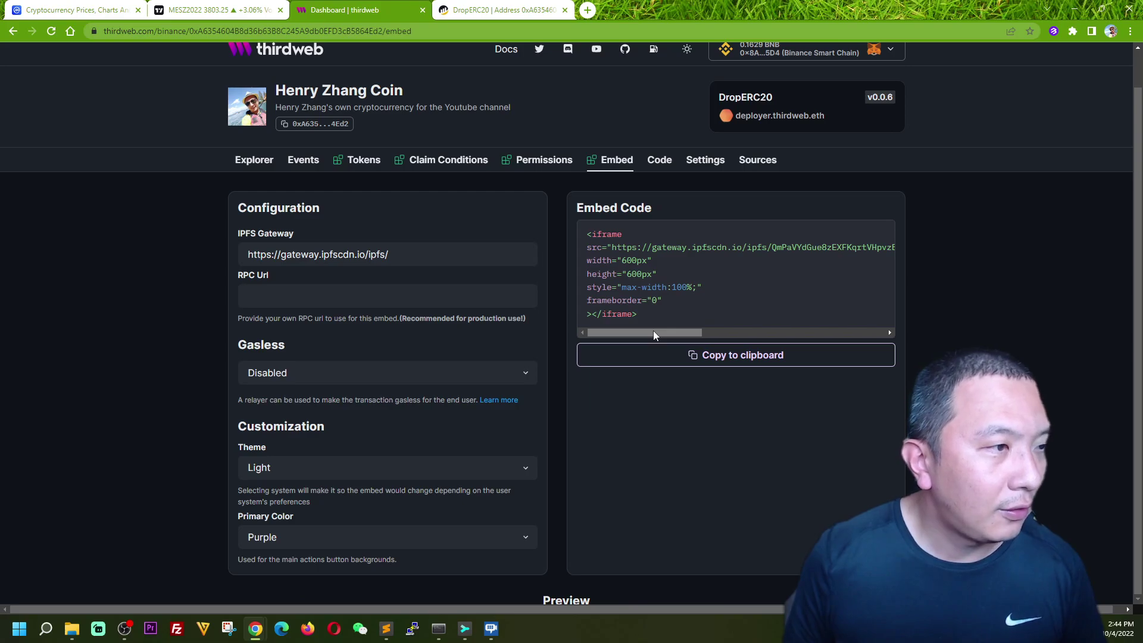
Step: Copy the embed's IPFS token-drop iframe URL into a new browser tab's address bar
scroll(641, 325, down, 8)
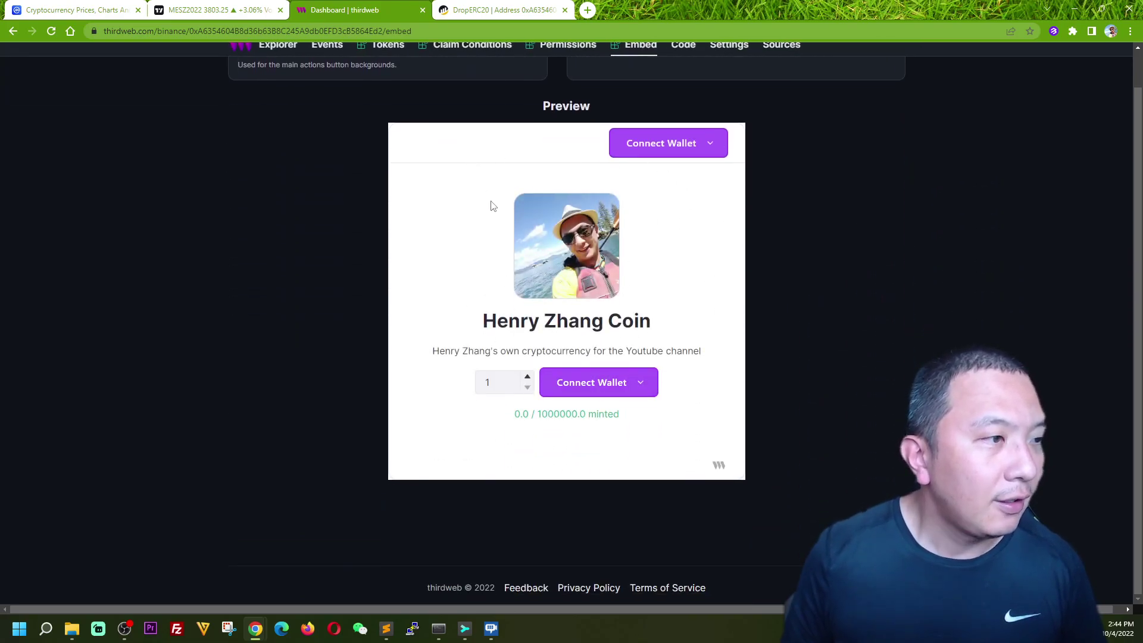
scroll(731, 320, up, 5)
scroll(730, 315, up, 2)
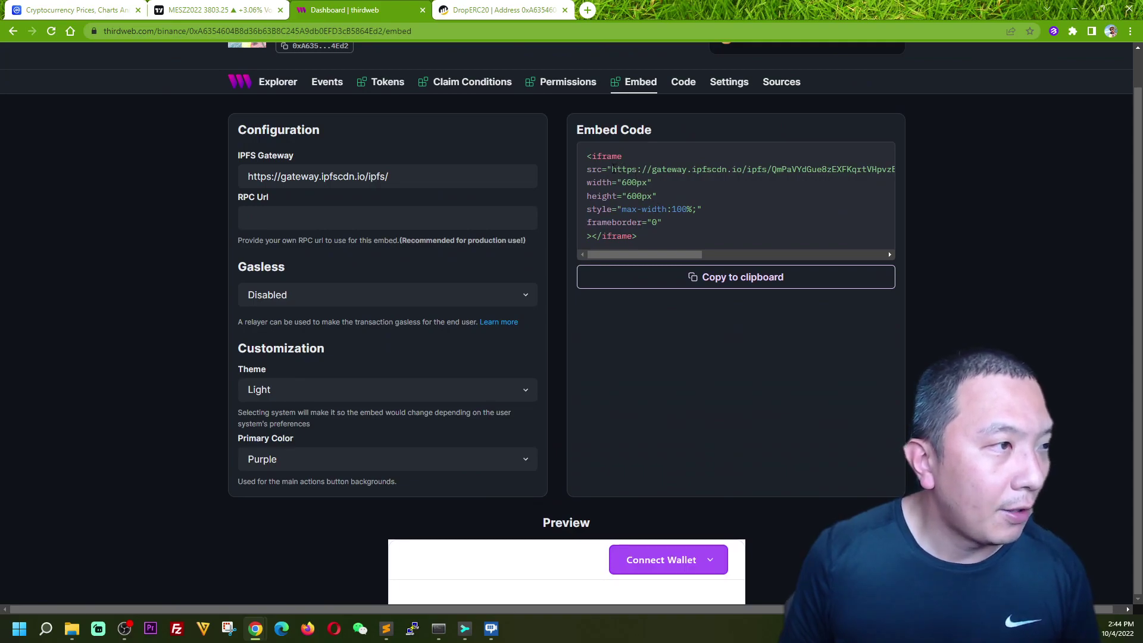
drag(637, 169, 891, 169)
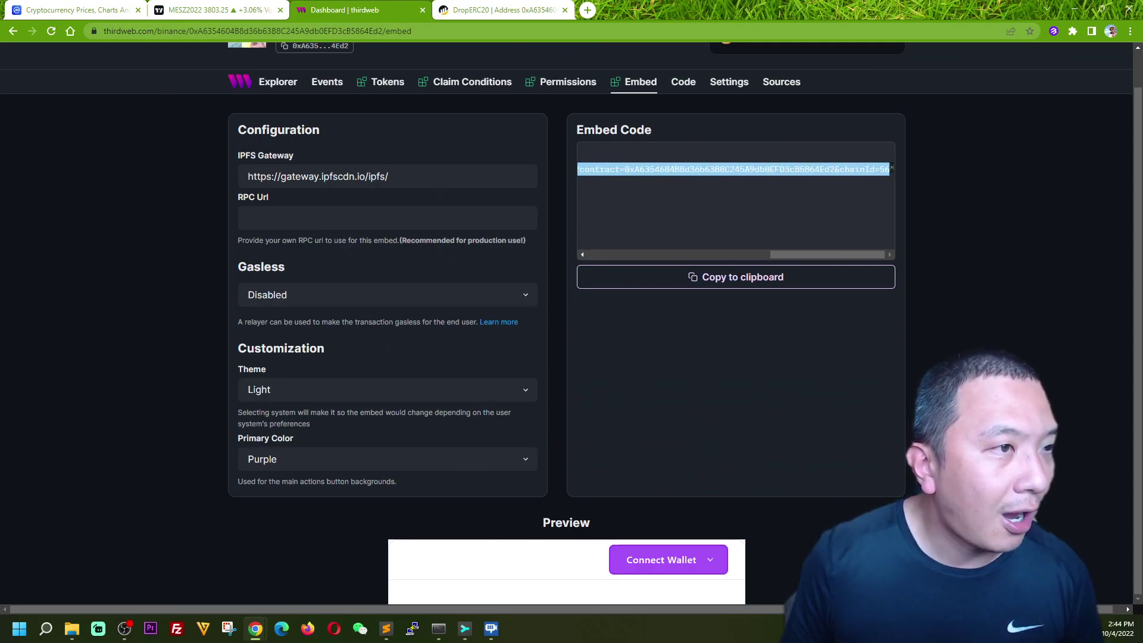
click(588, 10)
key(ctrl+v)
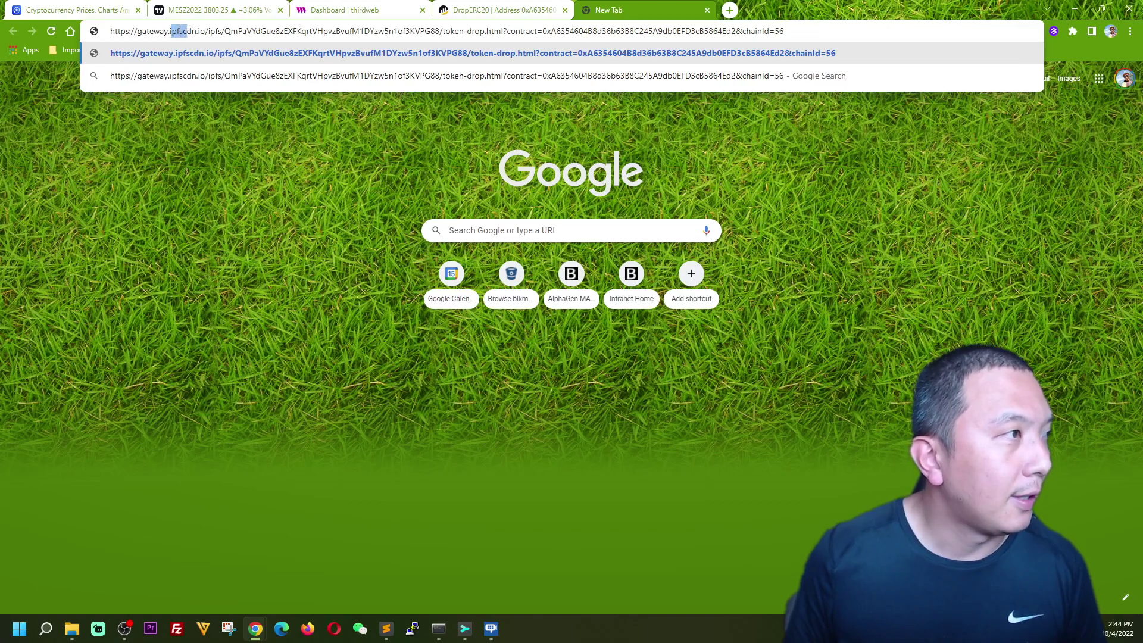
Step: Load the token-drop claim page and connect the MetaMask wallet to it
drag(195, 30, 197, 31)
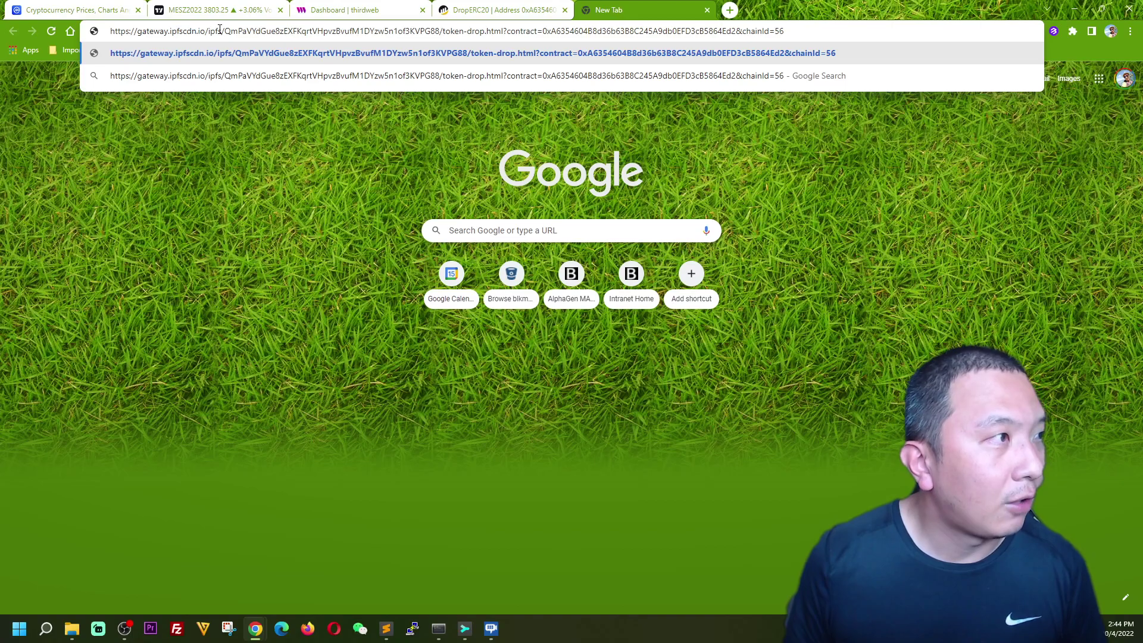
click(209, 30)
key(Return)
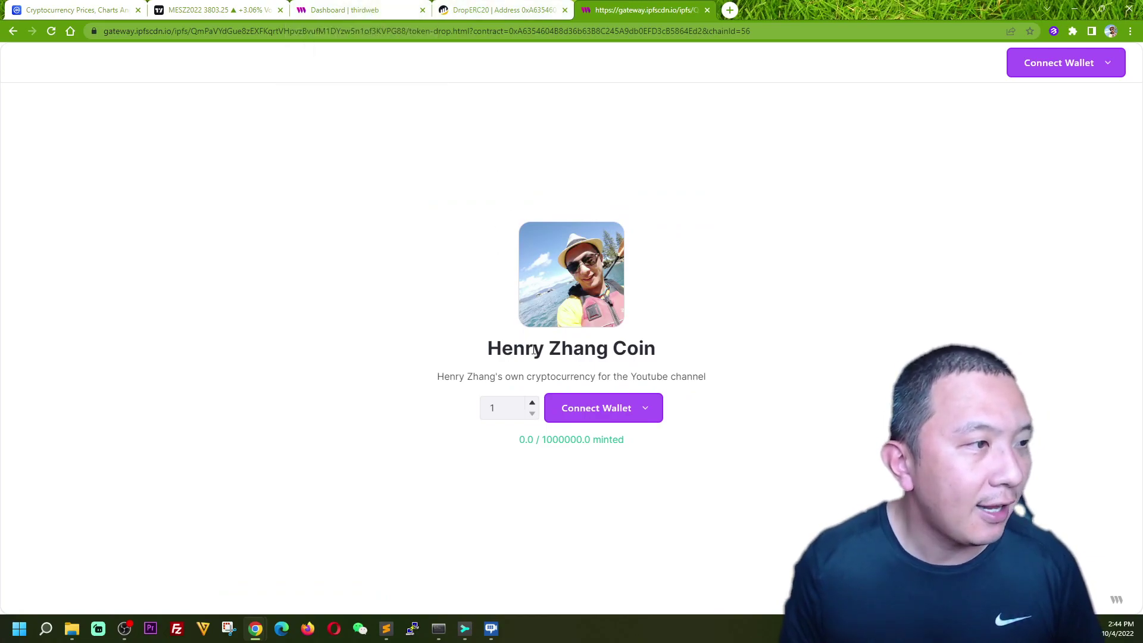
click(631, 414)
click(590, 443)
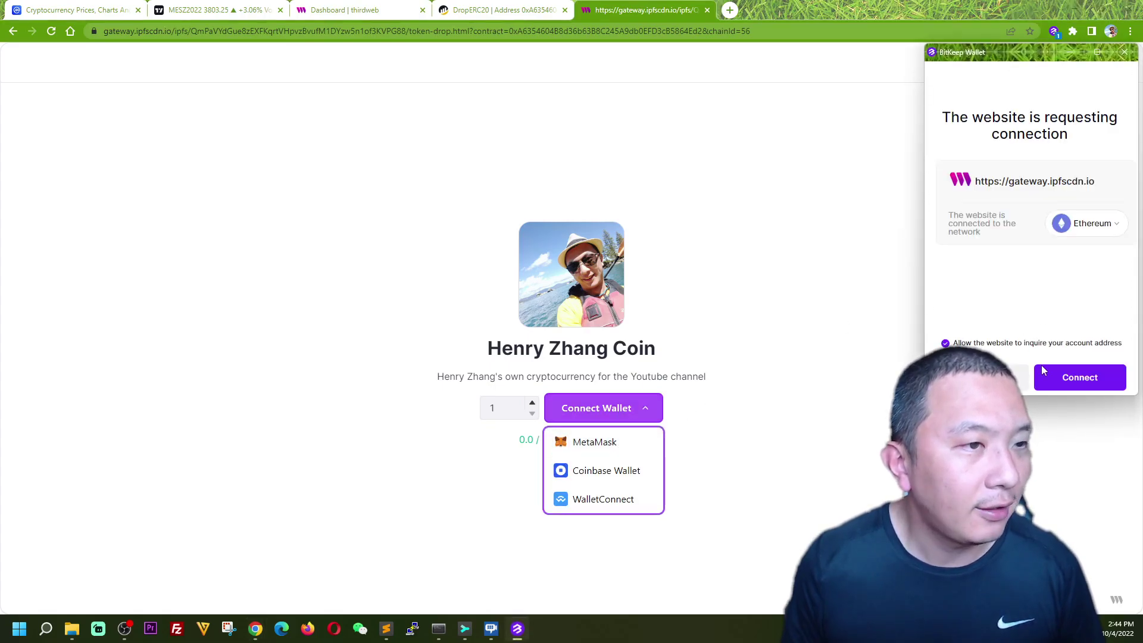
click(1075, 382)
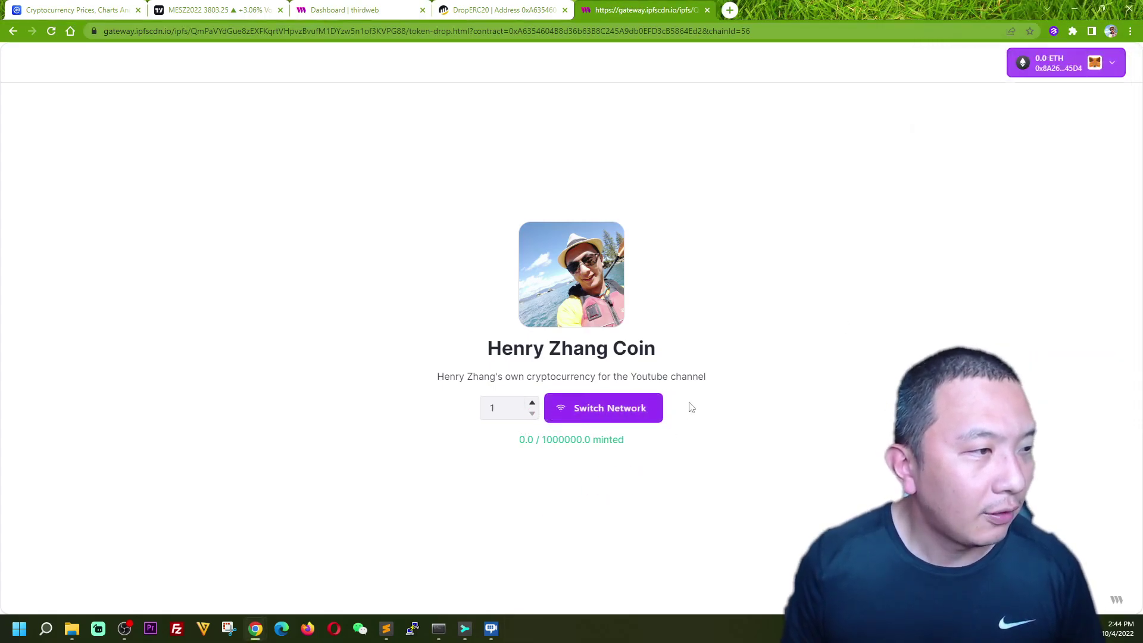
Step: Switch the connected wallet's network to Binance Smart Chain Mainnet
click(1049, 72)
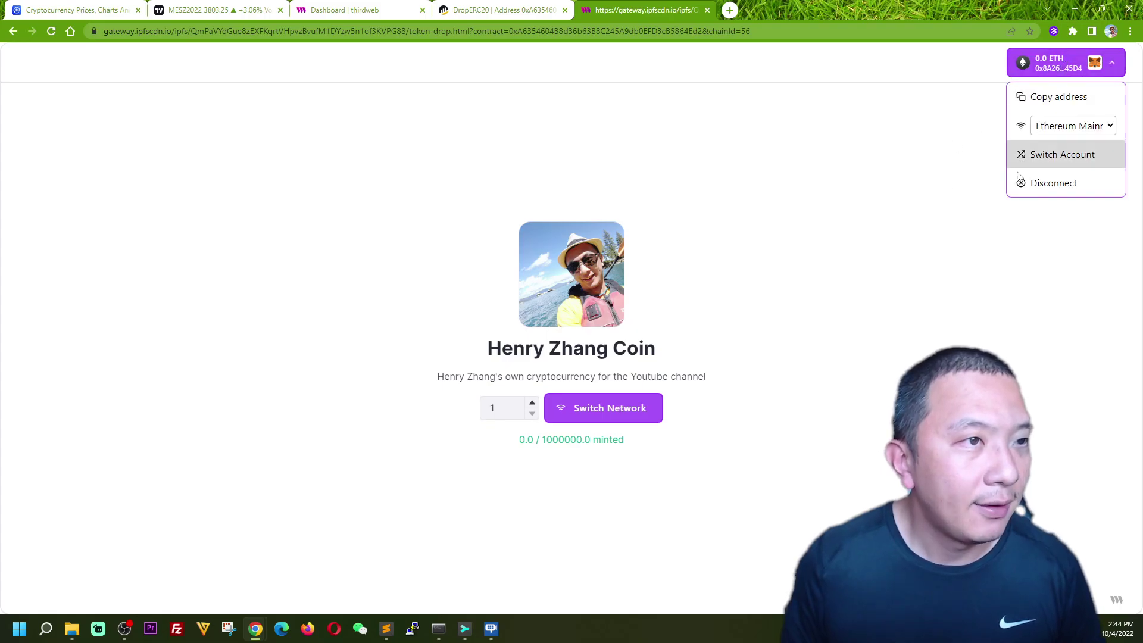
click(1055, 130)
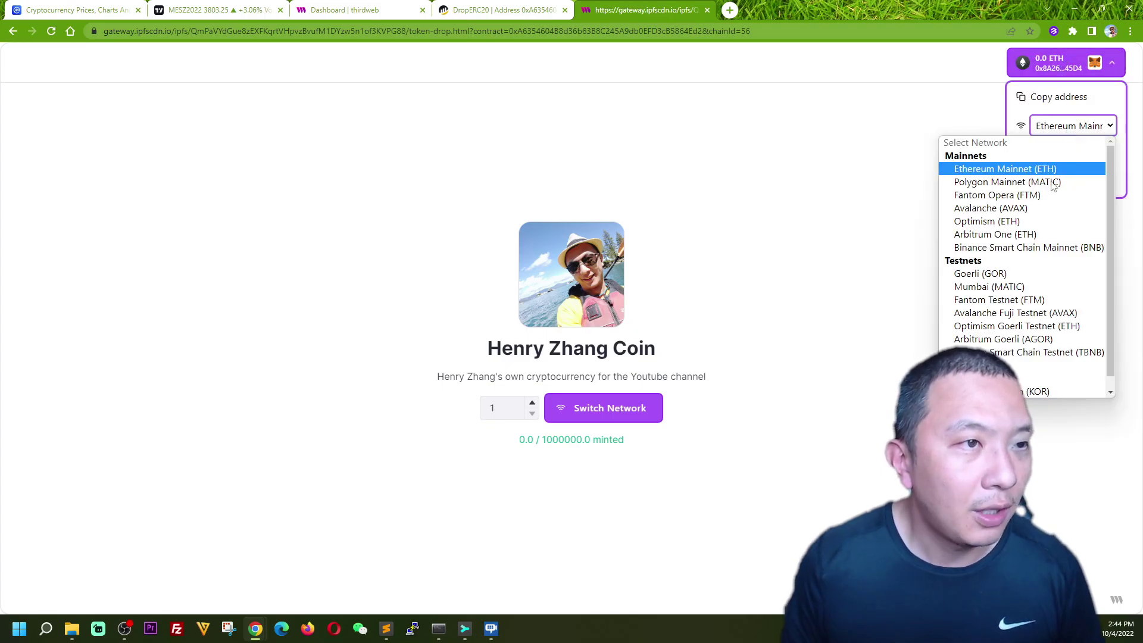
click(1033, 246)
click(1078, 379)
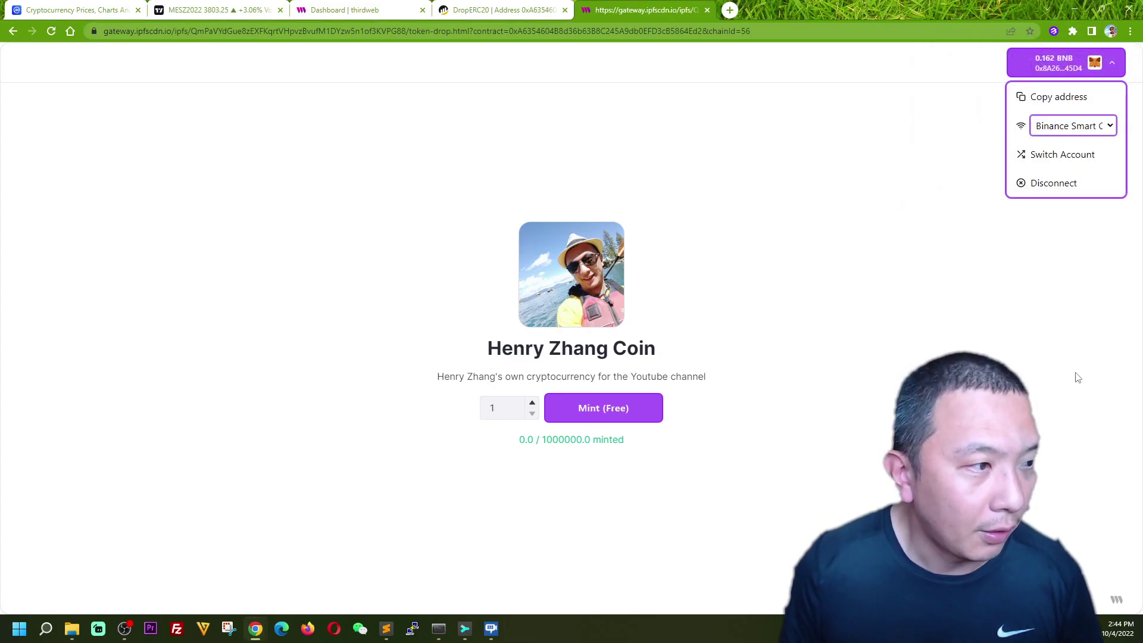
click(753, 237)
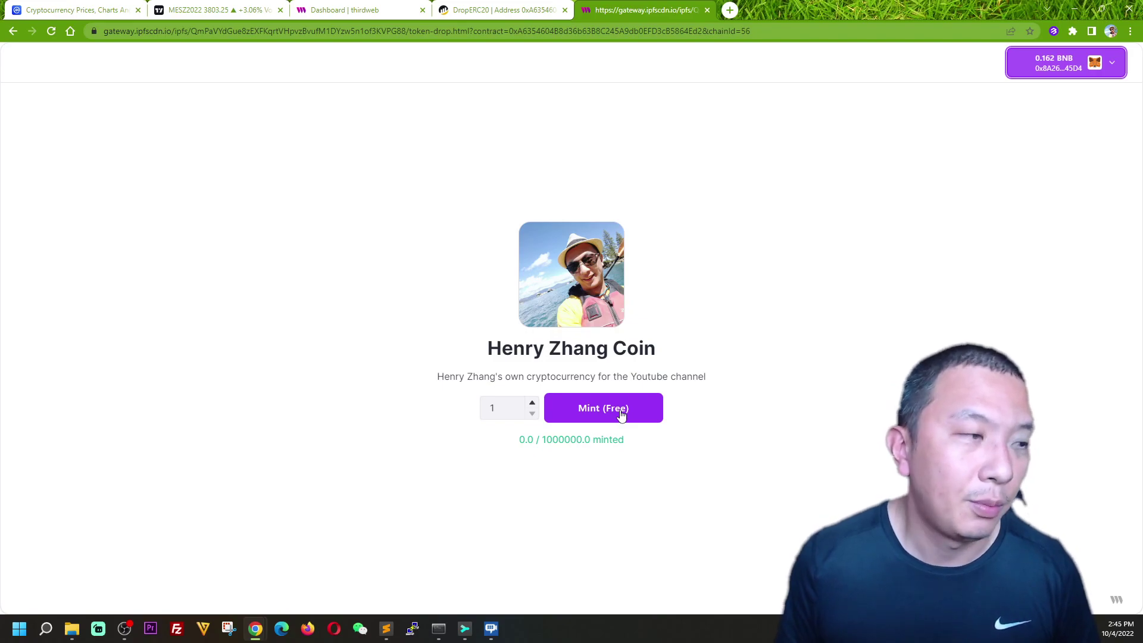
Step: Submit a 10000-token mint and check the wallet's balance details
click(512, 408)
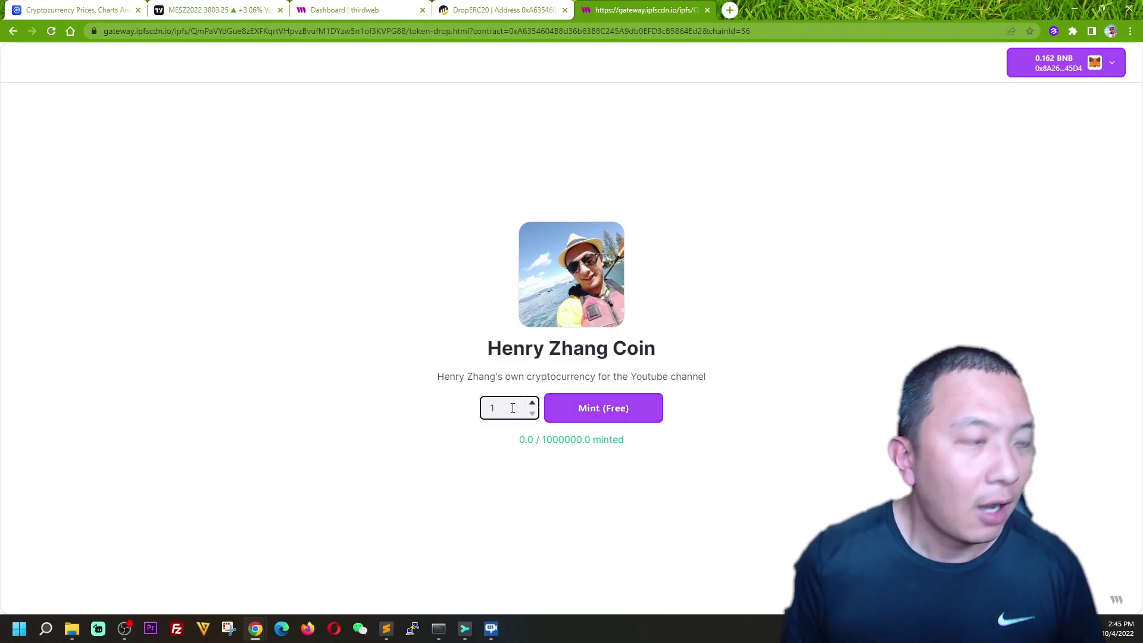
key(Return)
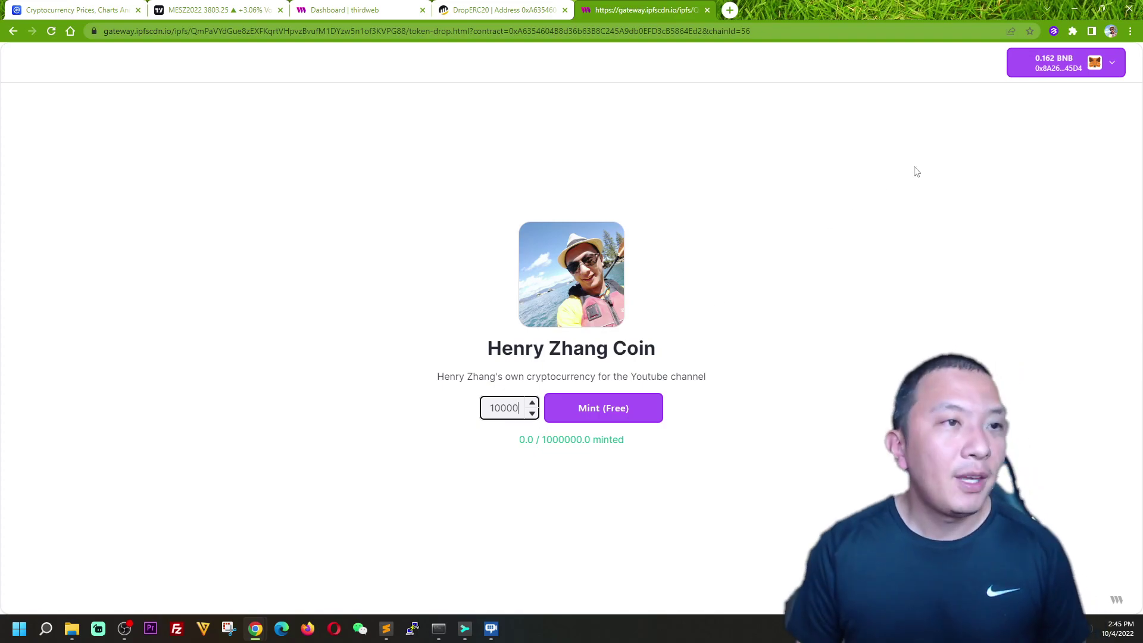
click(1050, 56)
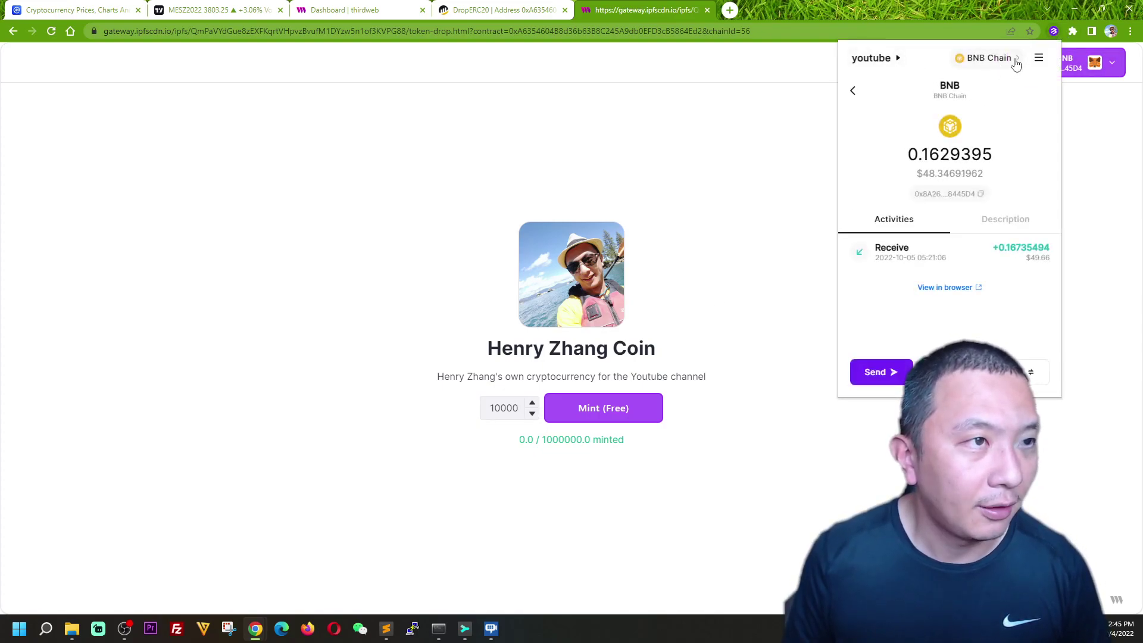
click(858, 90)
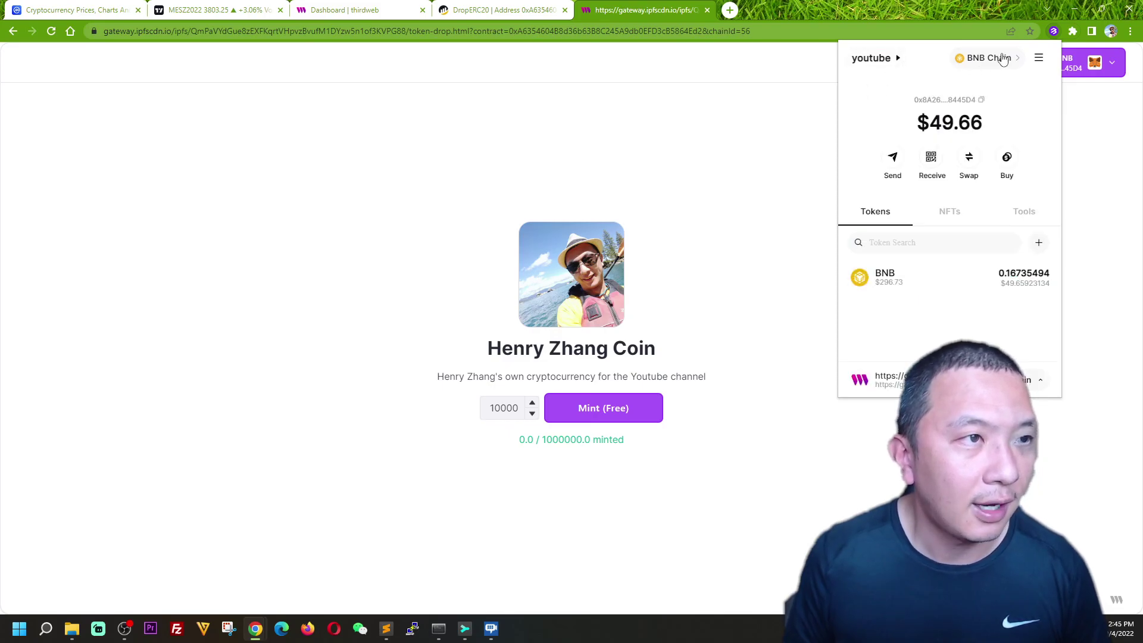
Step: Switch BitKeep to wallet 13 and move it onto BNB Chain
click(891, 62)
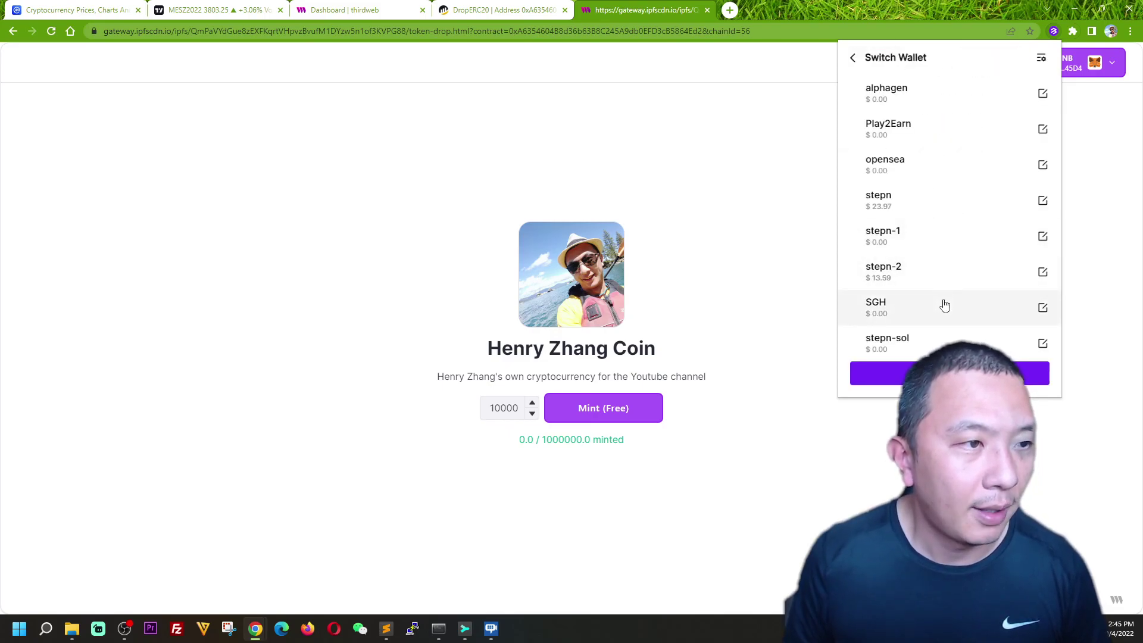
scroll(953, 310, down, 2)
scroll(972, 319, down, 5)
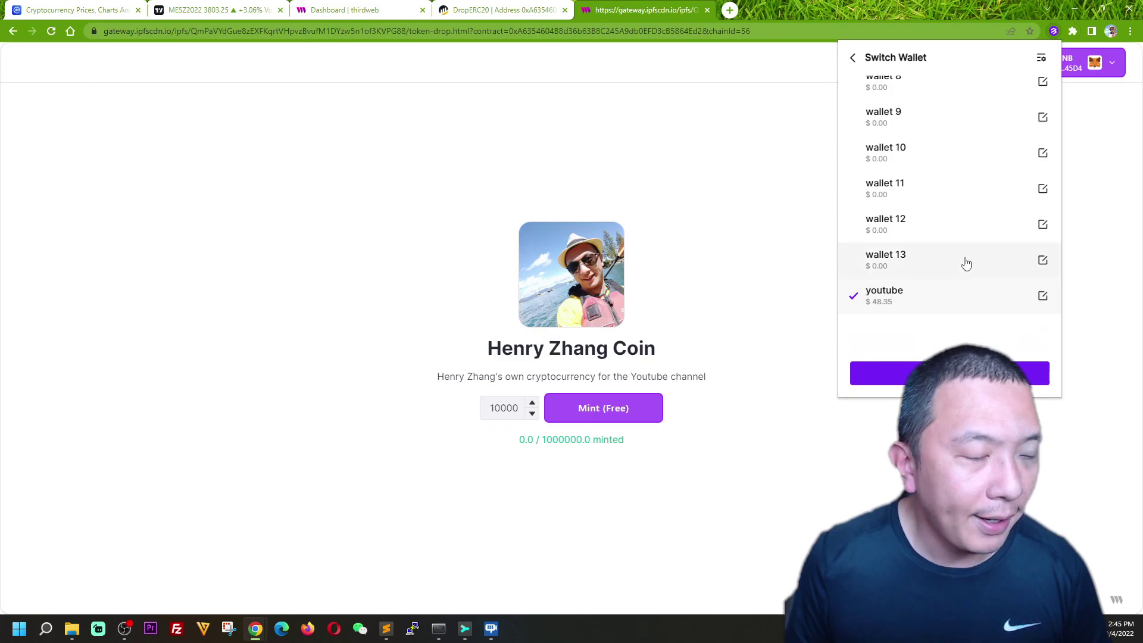
scroll(964, 262, up, 3)
scroll(966, 265, down, 3)
click(934, 260)
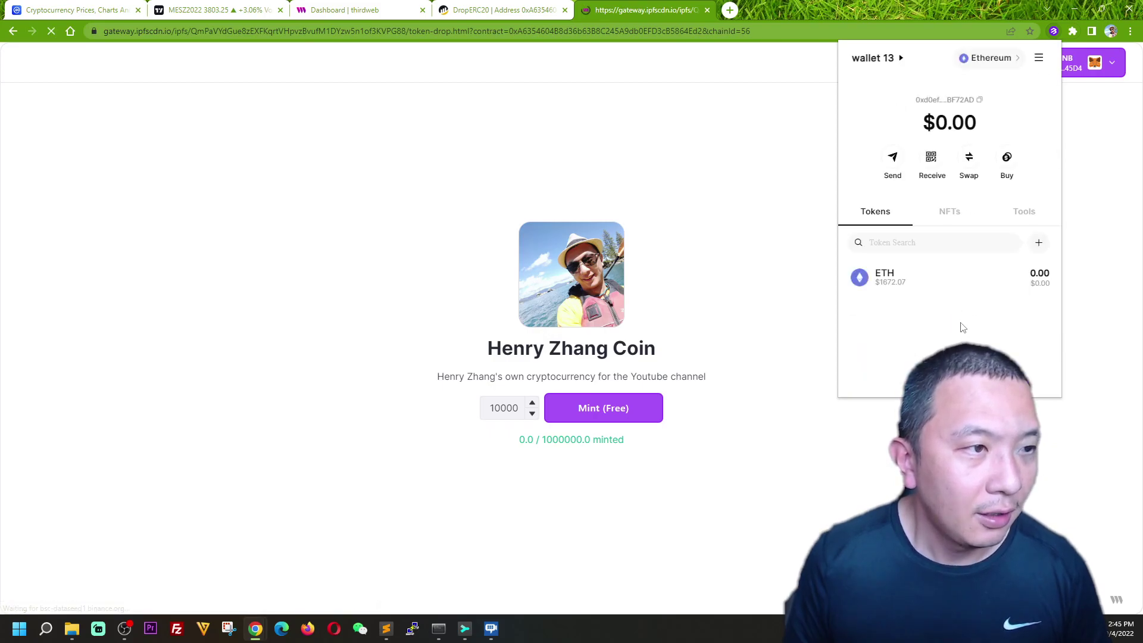
click(992, 59)
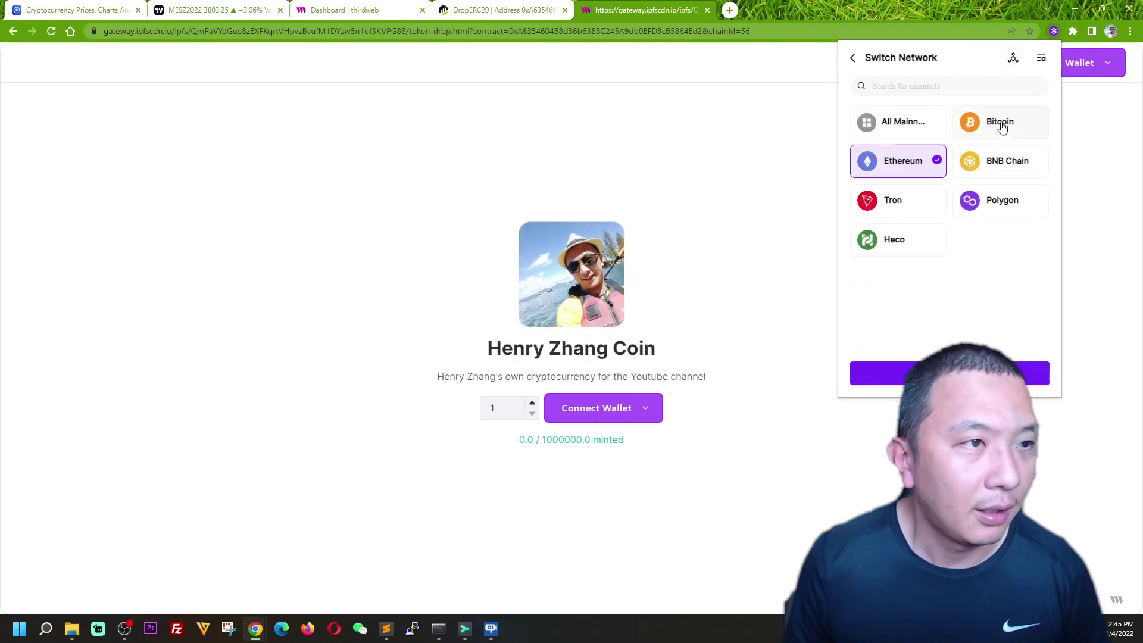
click(1005, 168)
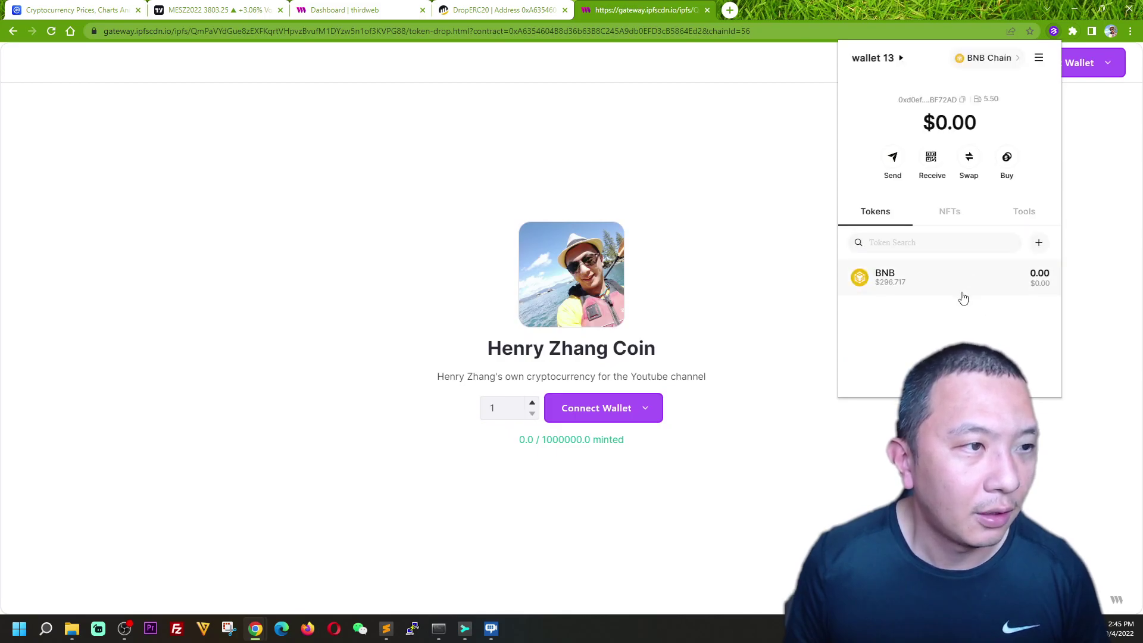
Step: Make the youtube account, holding 0.1629395 BNB, active again
click(895, 57)
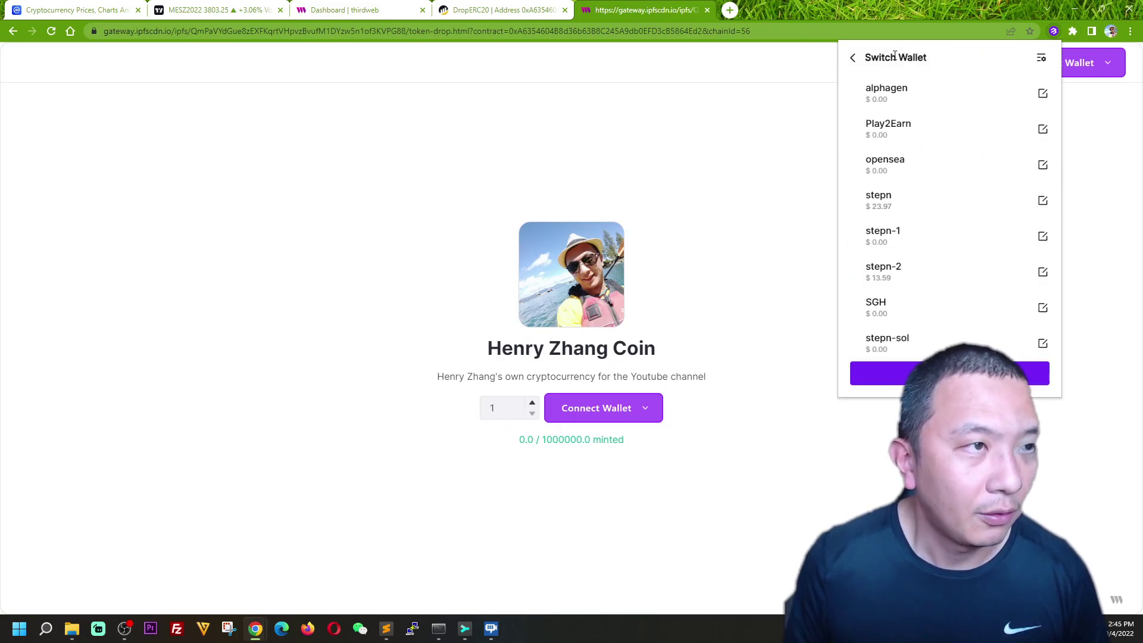
click(891, 71)
click(1002, 61)
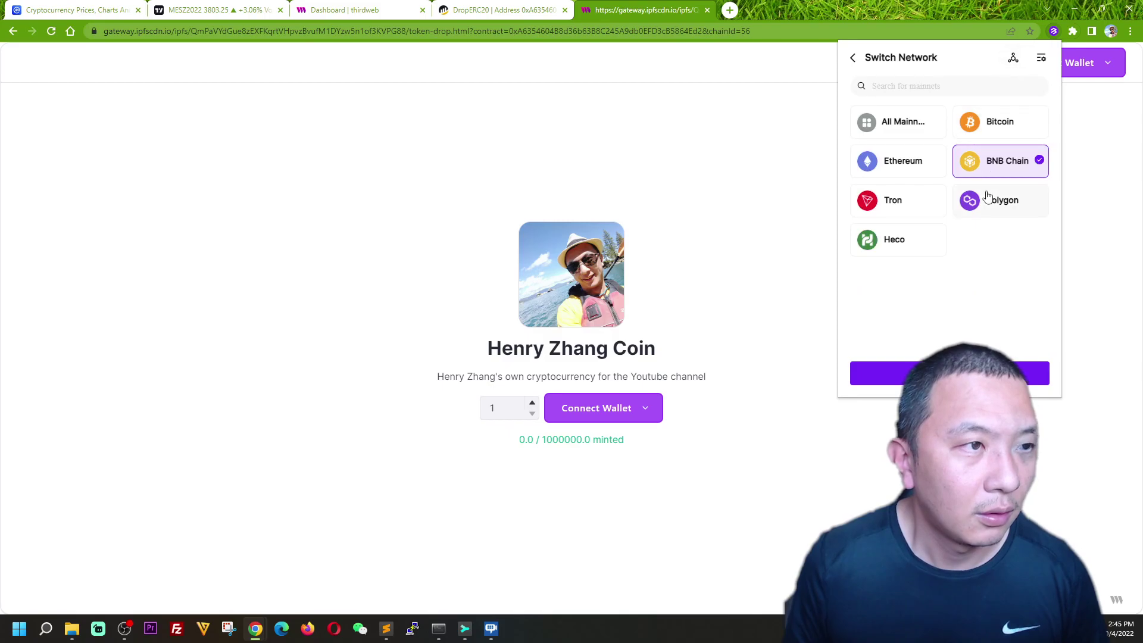
click(854, 60)
click(881, 66)
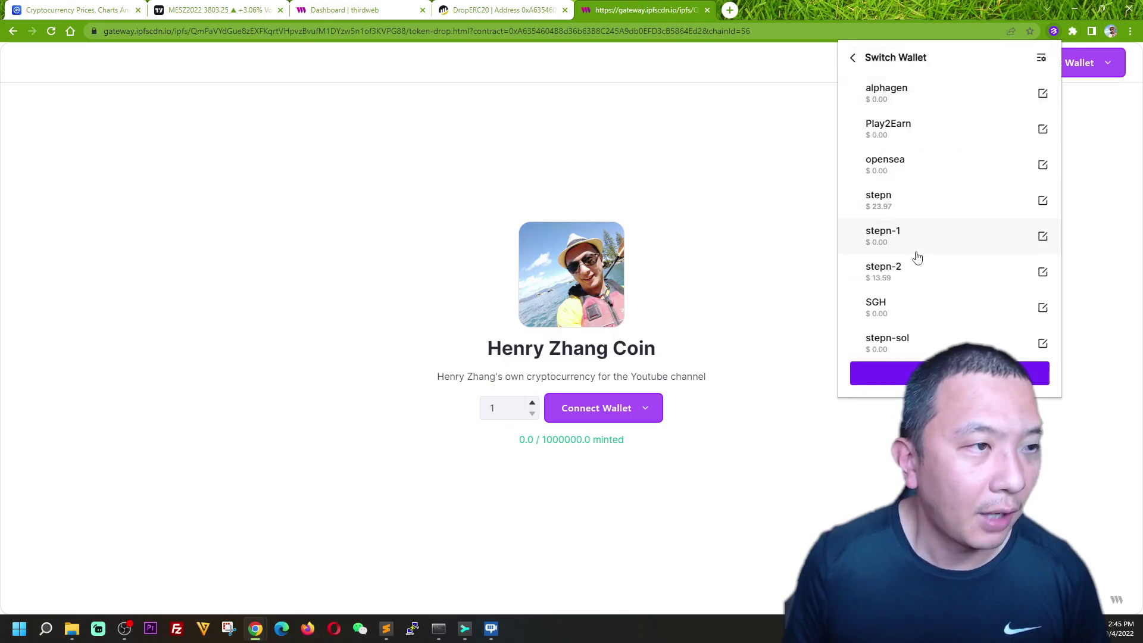
scroll(920, 256, down, 5)
click(916, 329)
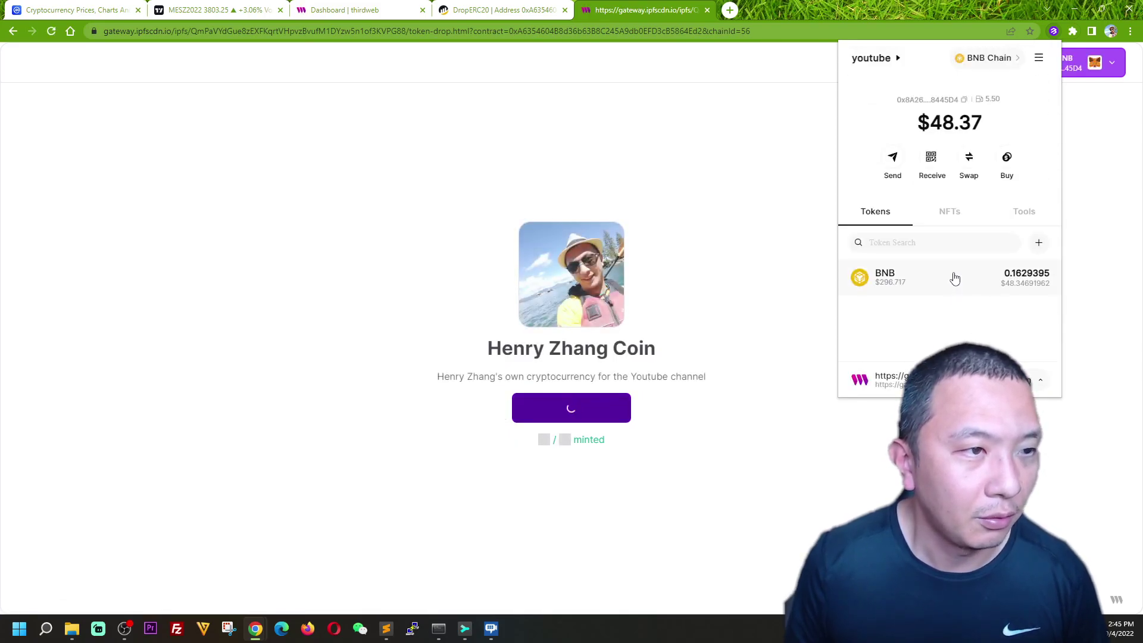
Step: Mint 10000 HZC for free, bringing the count to 10000.0 / 1000000.0 minted
click(505, 404)
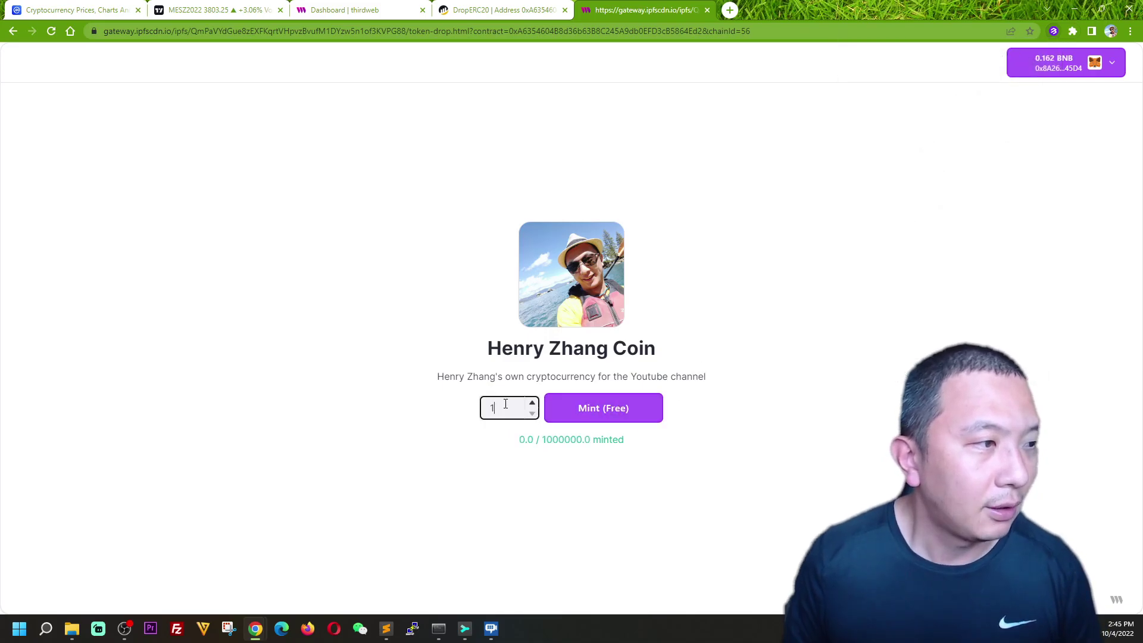
click(601, 407)
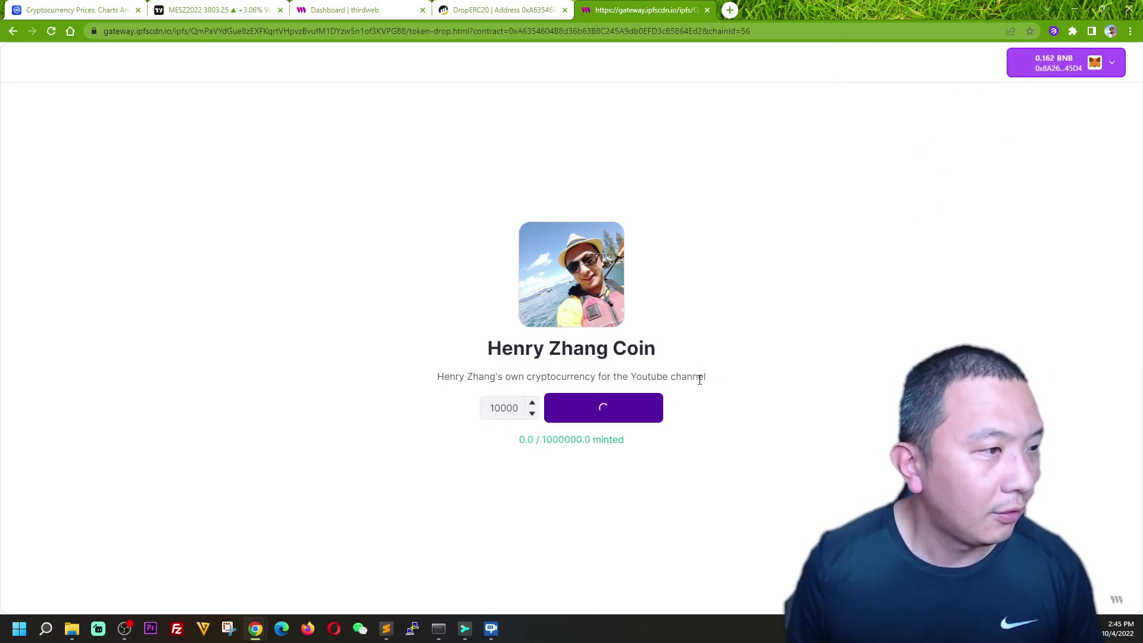
click(612, 415)
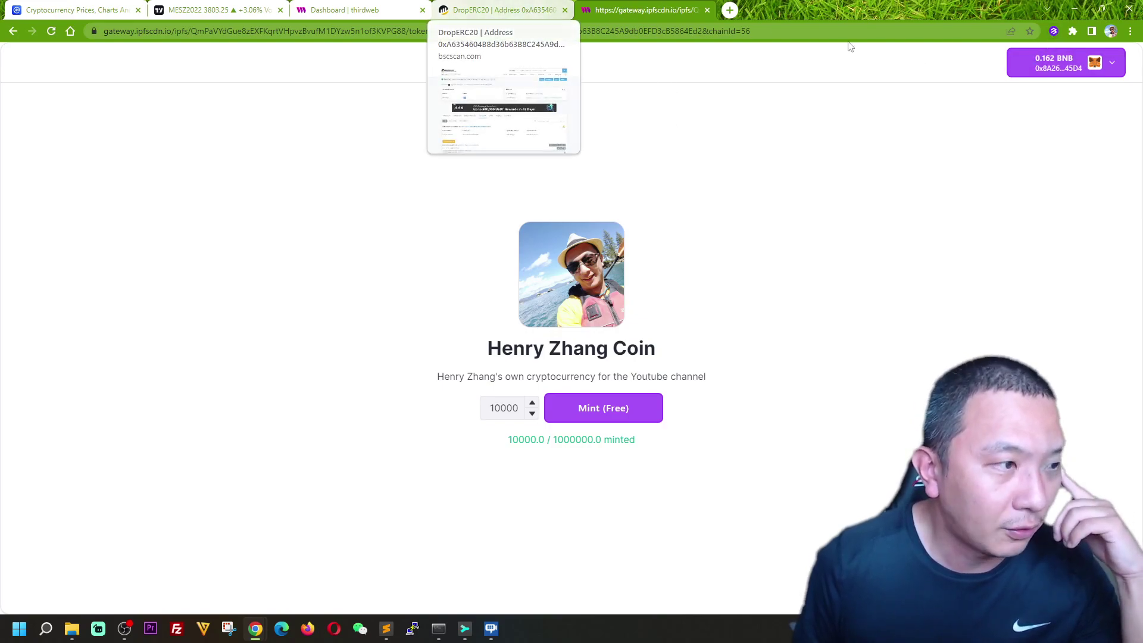
click(349, 10)
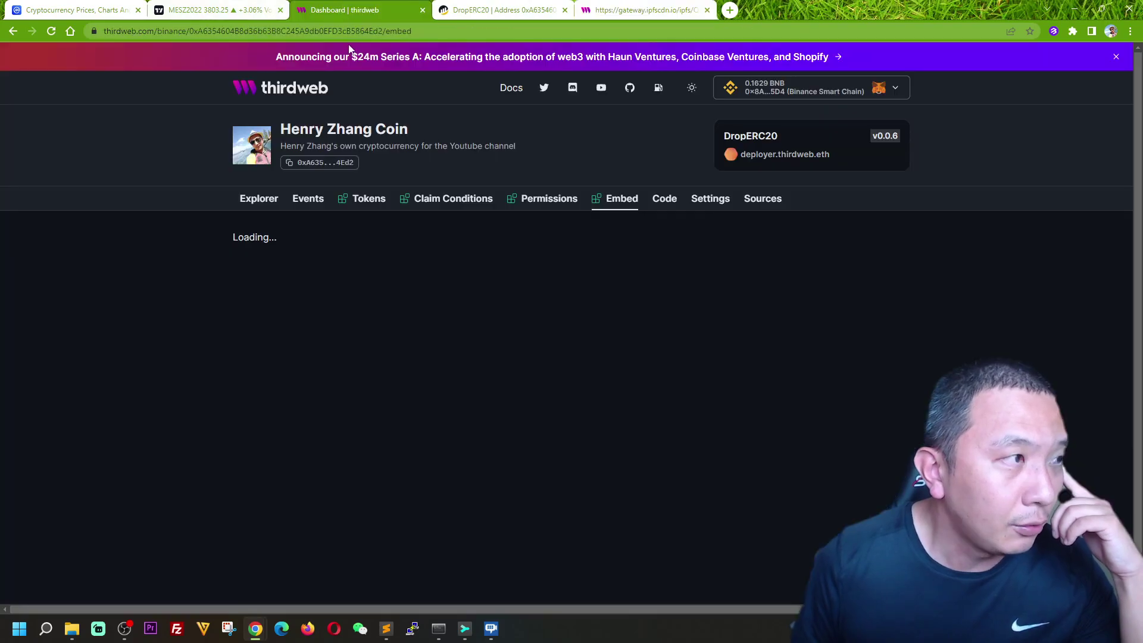
Step: Copy the coin's contract address and paste it into BitKeep's token search
click(343, 165)
click(1053, 31)
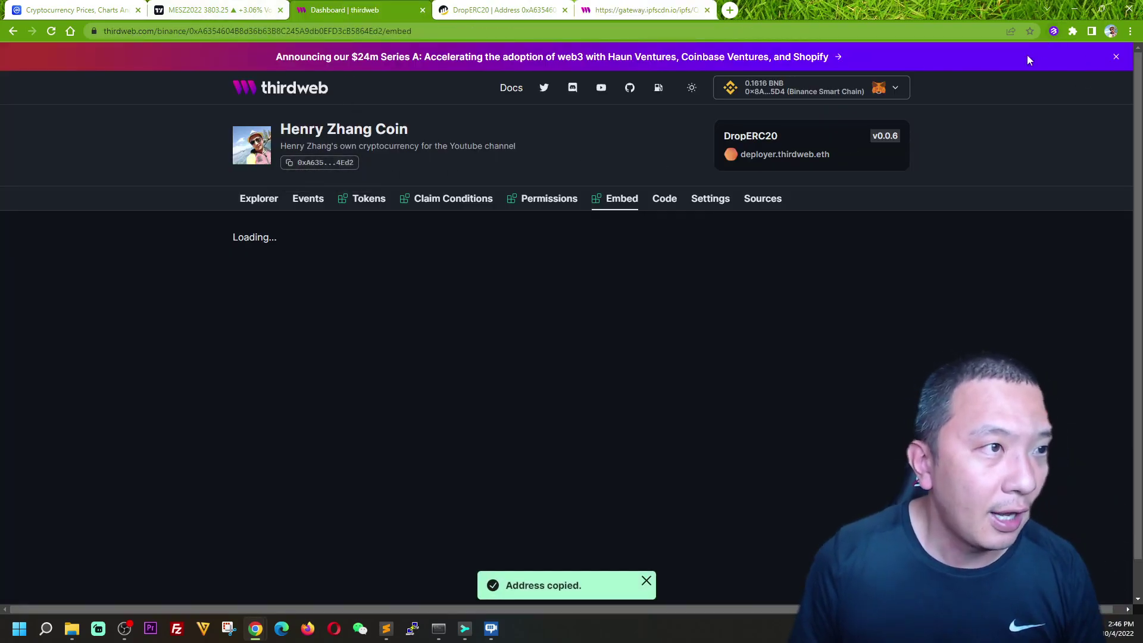
click(1038, 244)
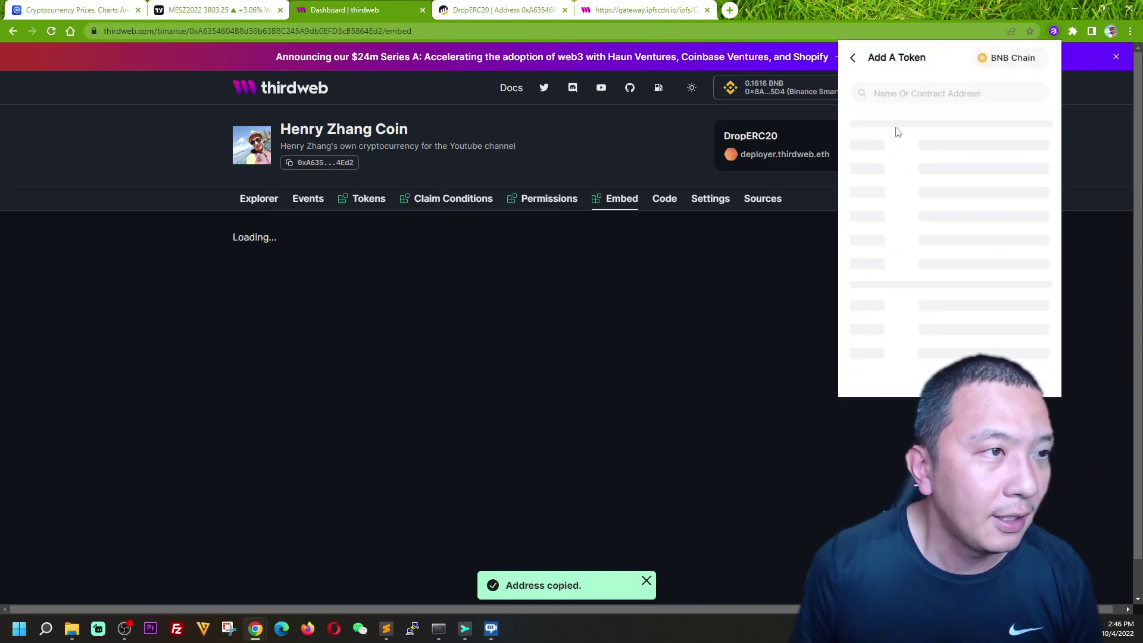
click(906, 95)
key(ctrl+v)
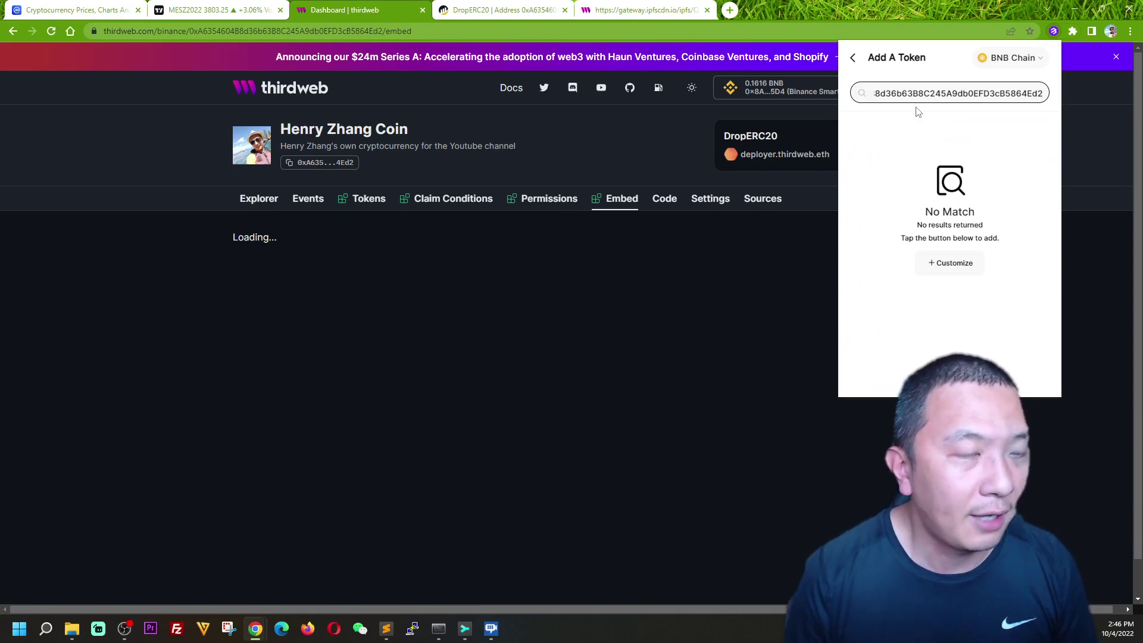
click(853, 57)
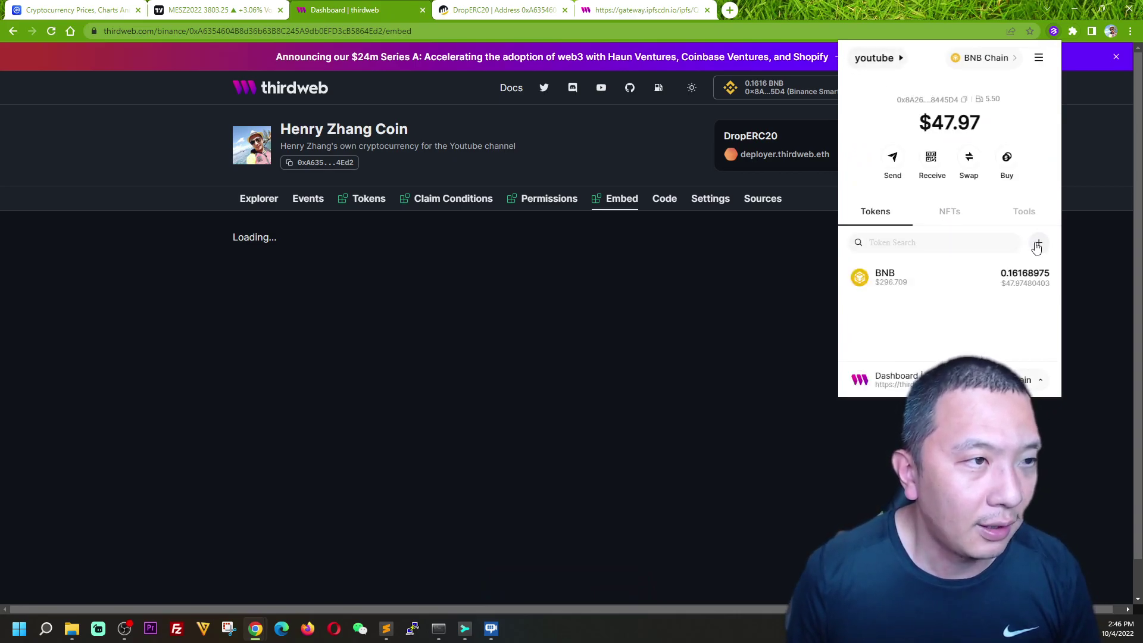
Step: Search the contract address again, add HZC, and view its 10,000.0 balance details
click(1037, 245)
click(891, 91)
key(ctrl+v)
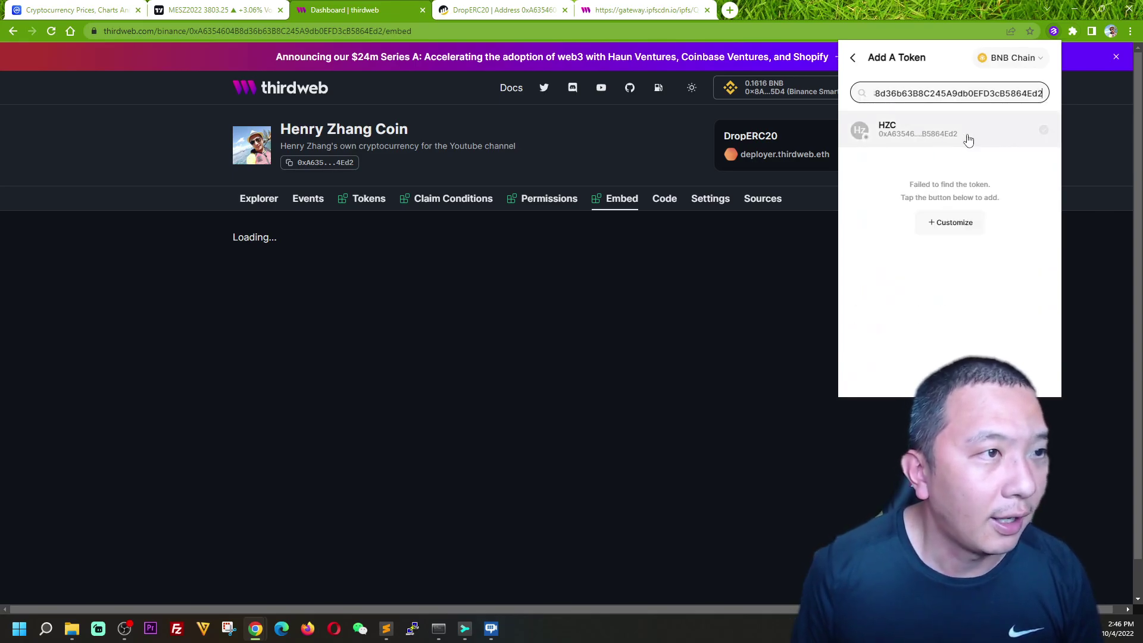
click(897, 136)
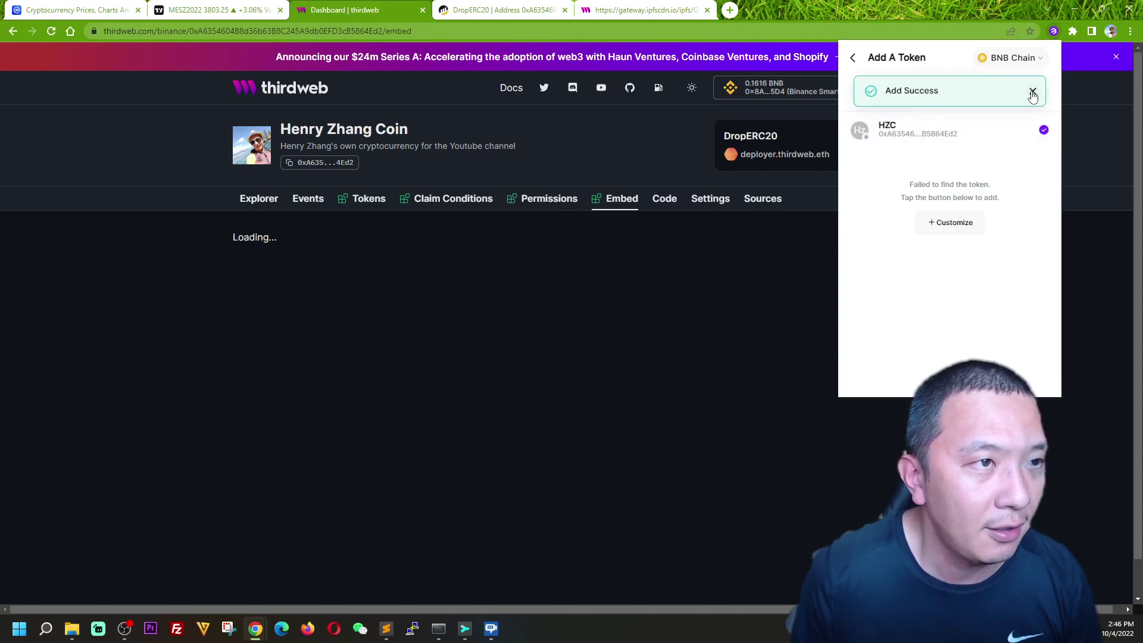
click(1032, 93)
click(852, 58)
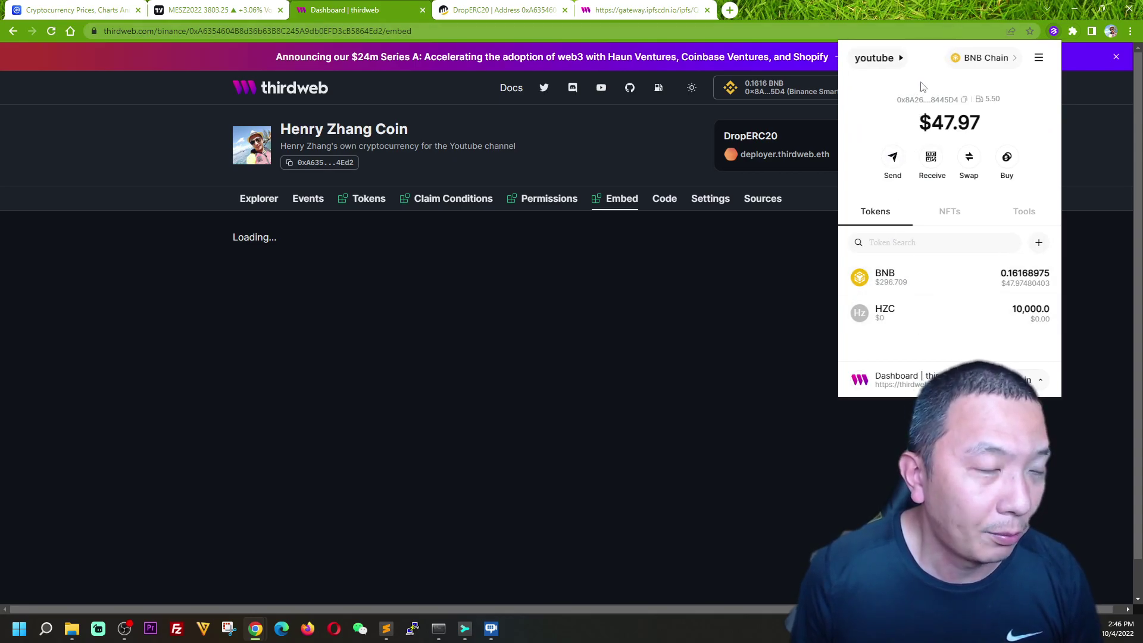
click(895, 321)
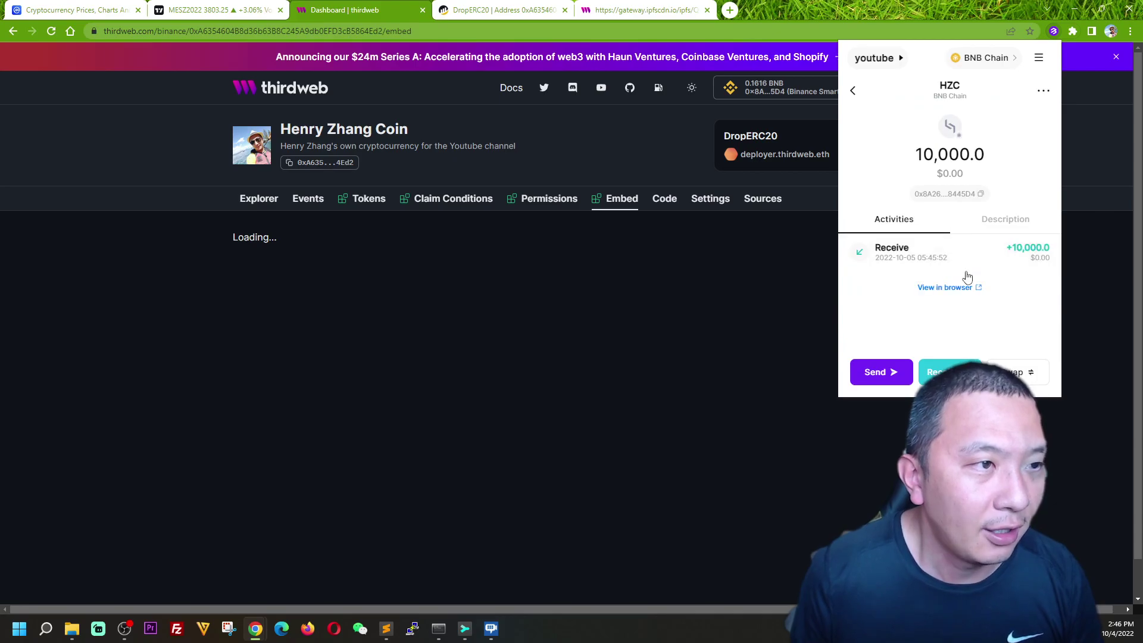
Step: Check the minted count on the mint page and the HZC receive transaction in BitKeep
click(646, 11)
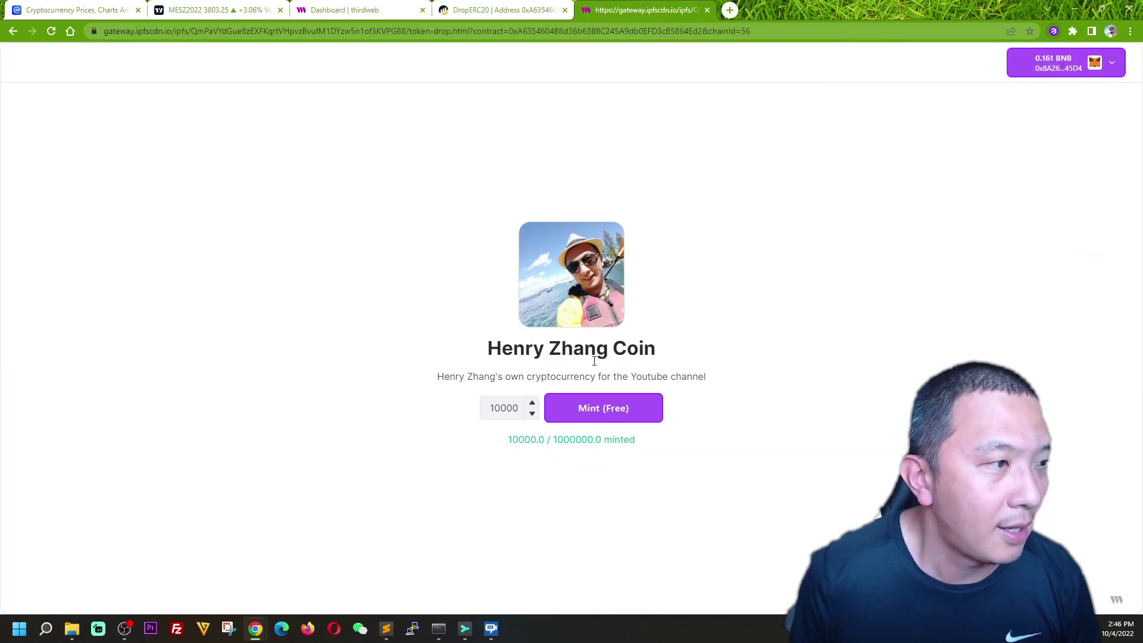
drag(518, 441, 509, 444)
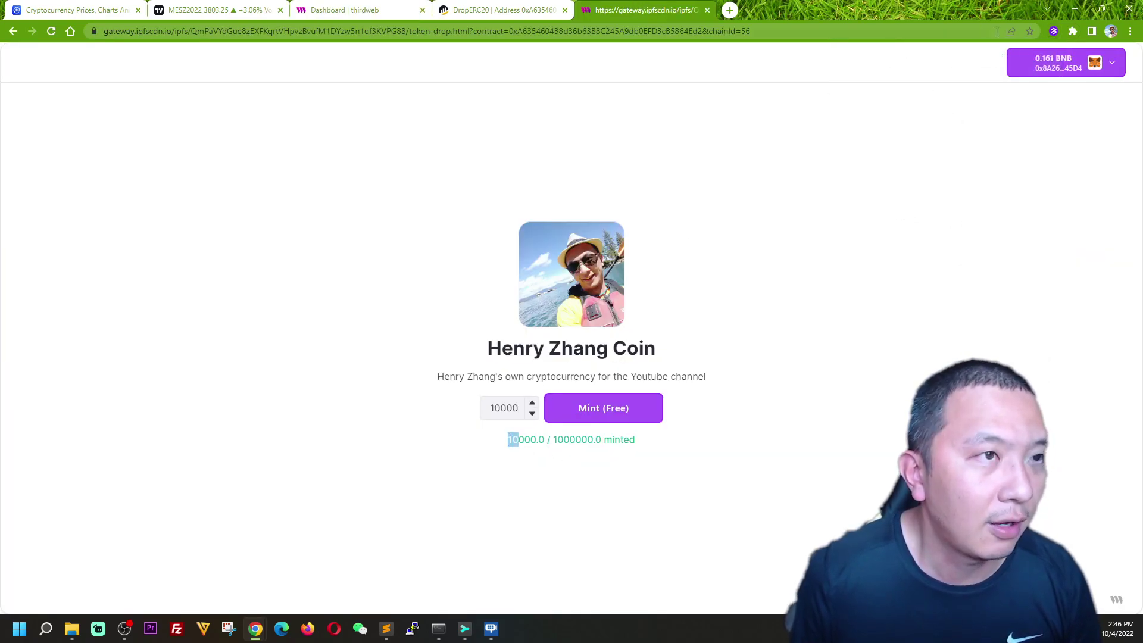
key(alt+shift+m)
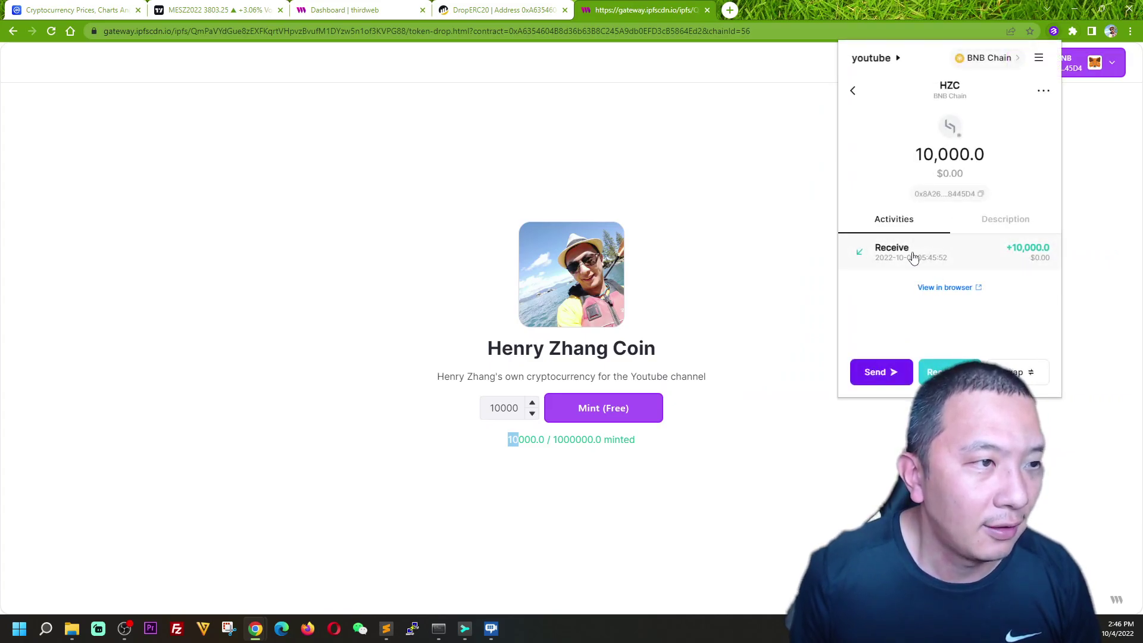
click(912, 258)
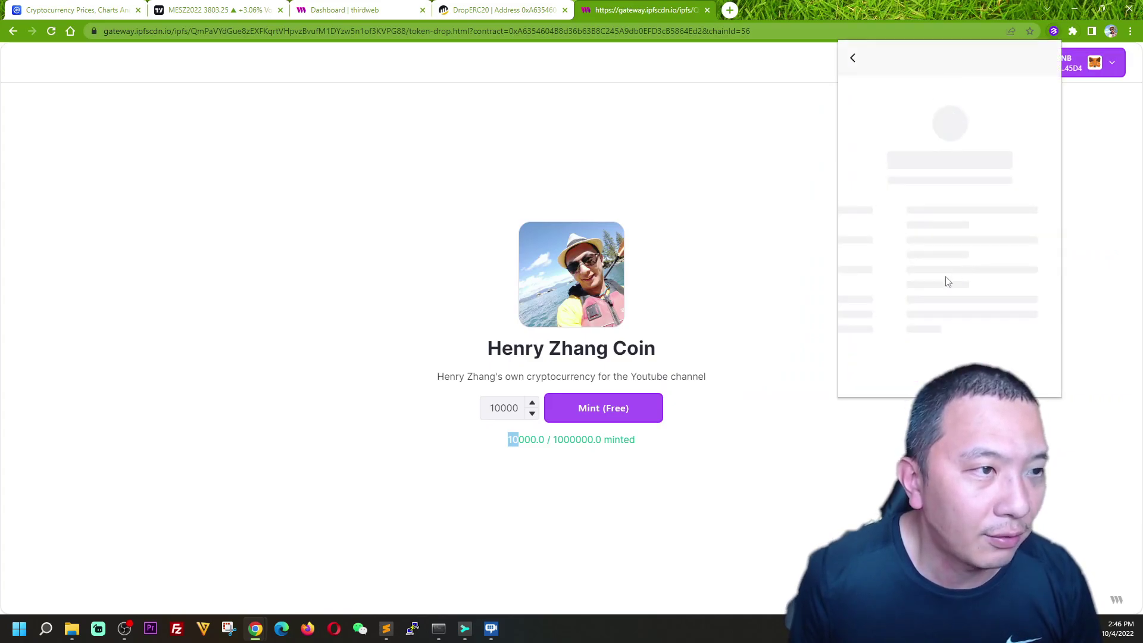
click(854, 65)
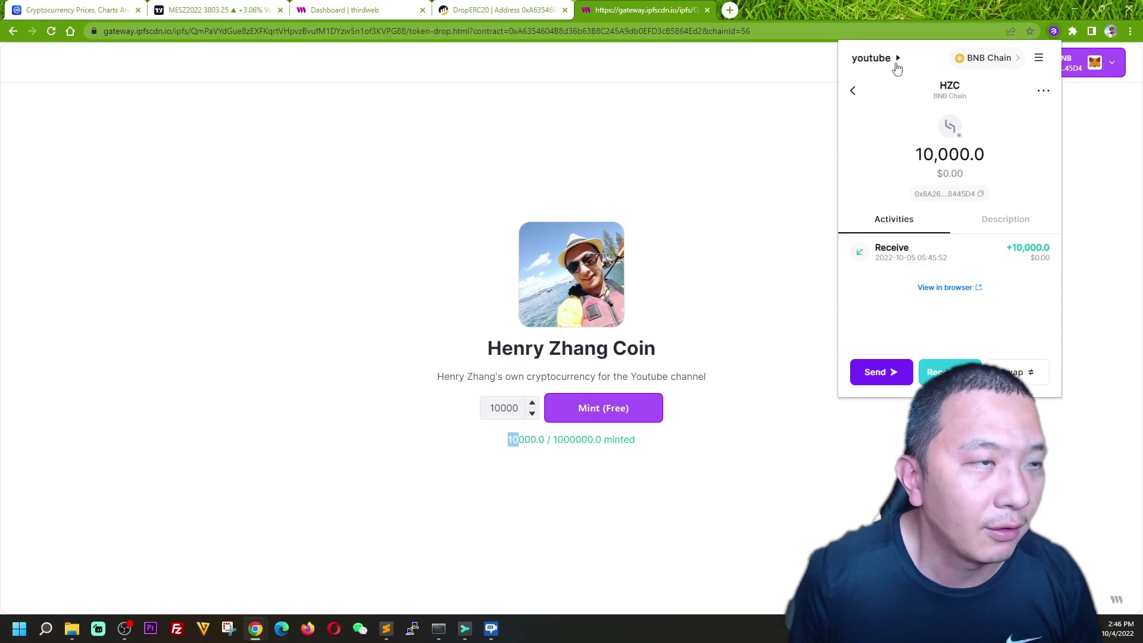
click(995, 57)
Step: Switch to another wallet and back to youtube, then start an HZC send
click(853, 57)
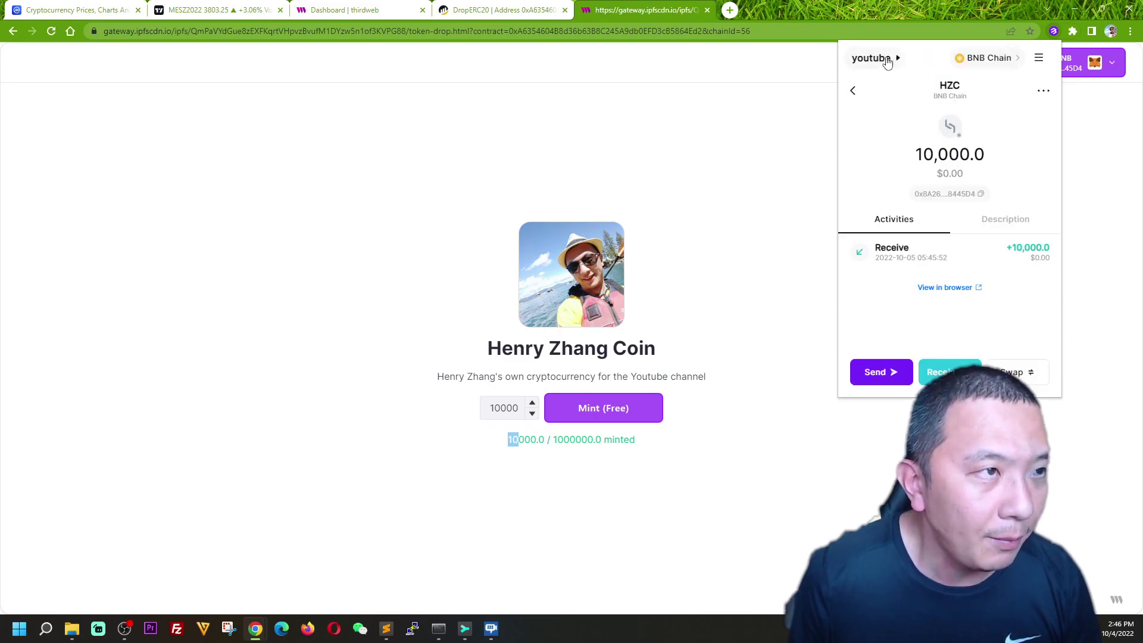
click(884, 56)
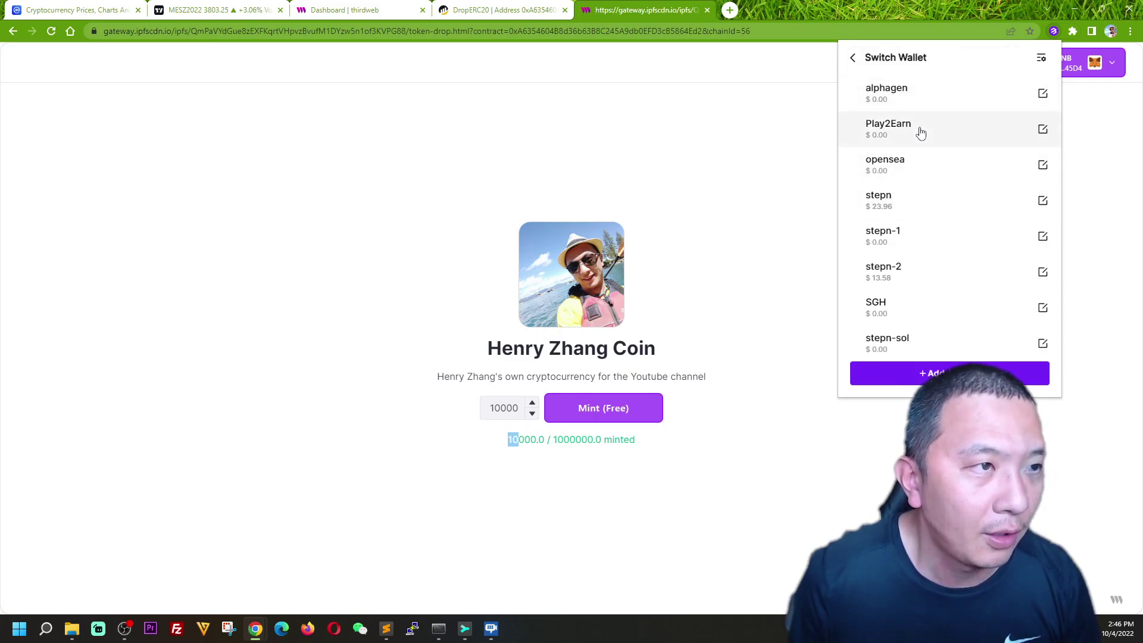
scroll(943, 296, down, 2)
scroll(946, 299, down, 1)
scroll(956, 304, up, 3)
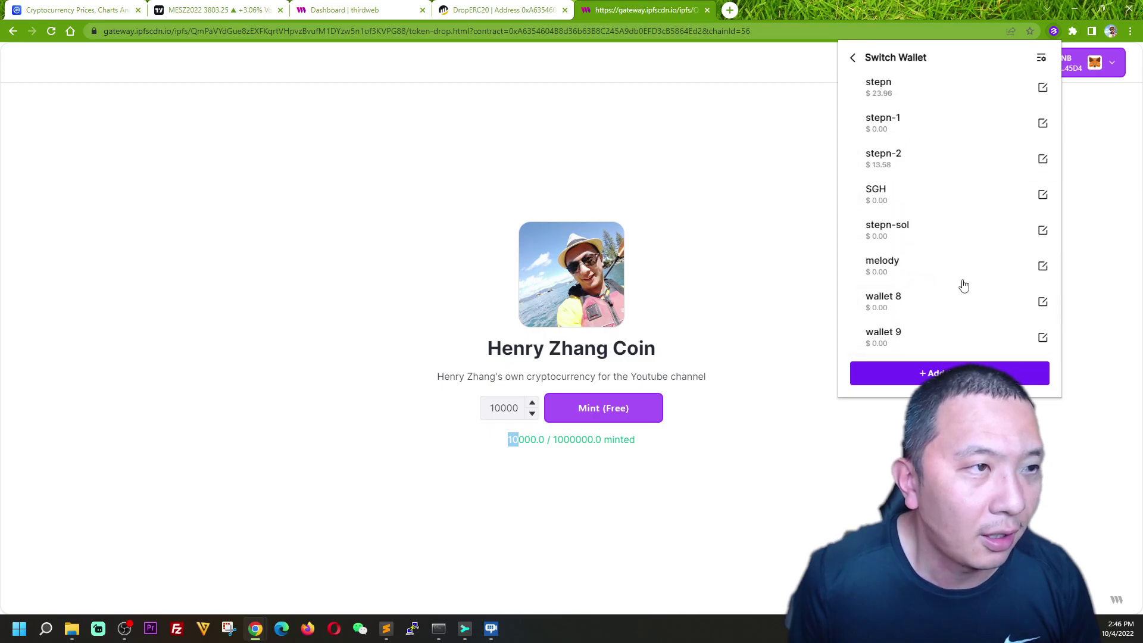
click(923, 313)
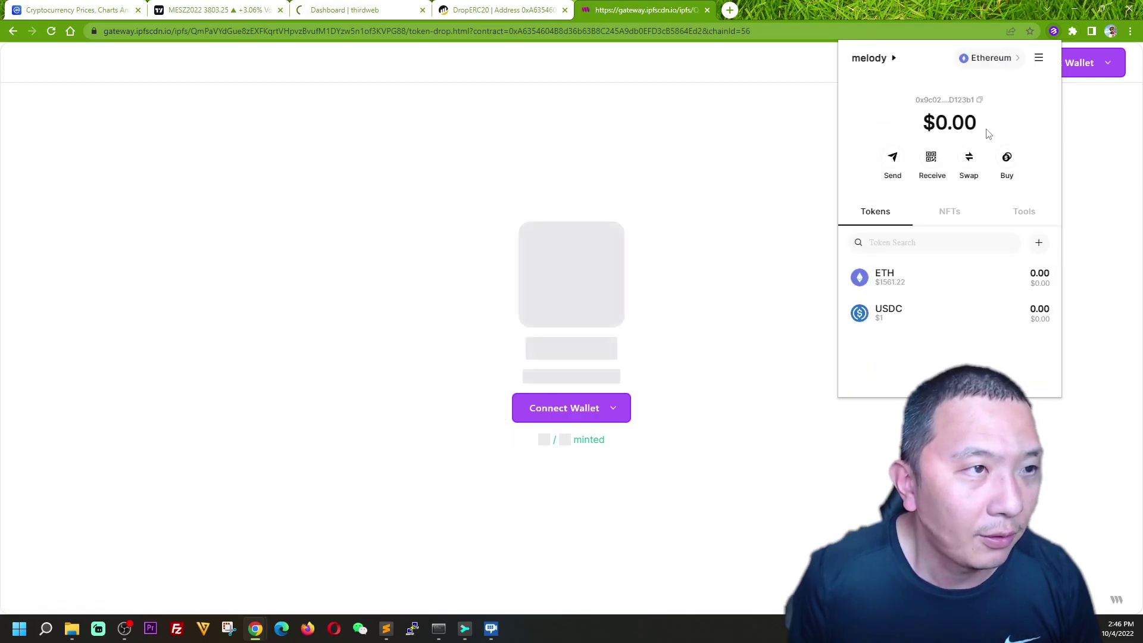
click(883, 62)
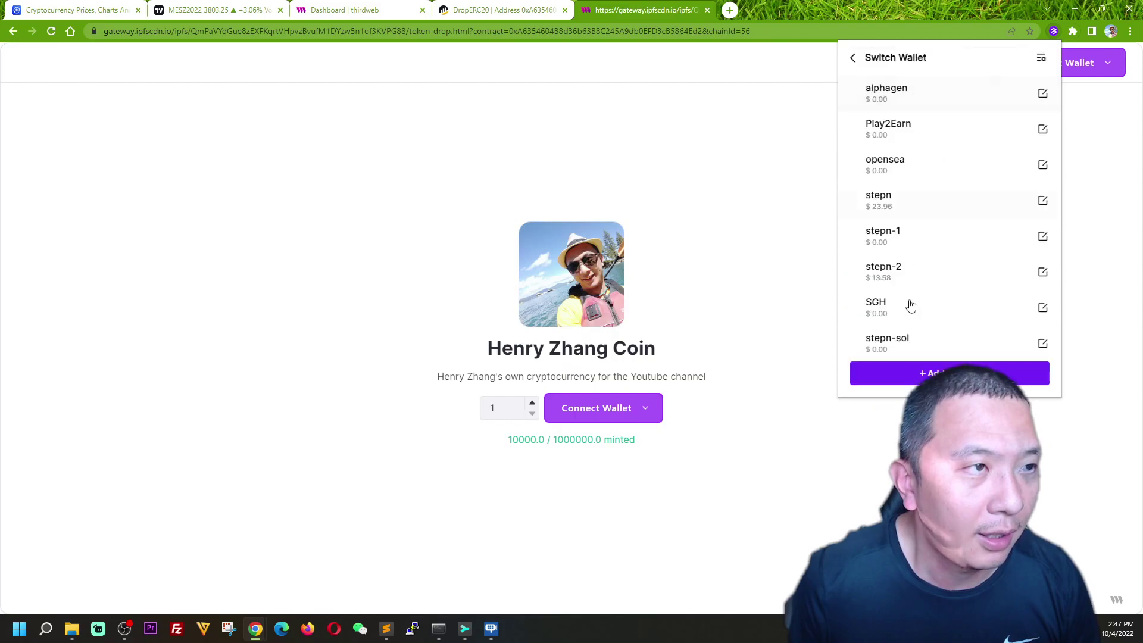
scroll(916, 306, down, 8)
click(932, 307)
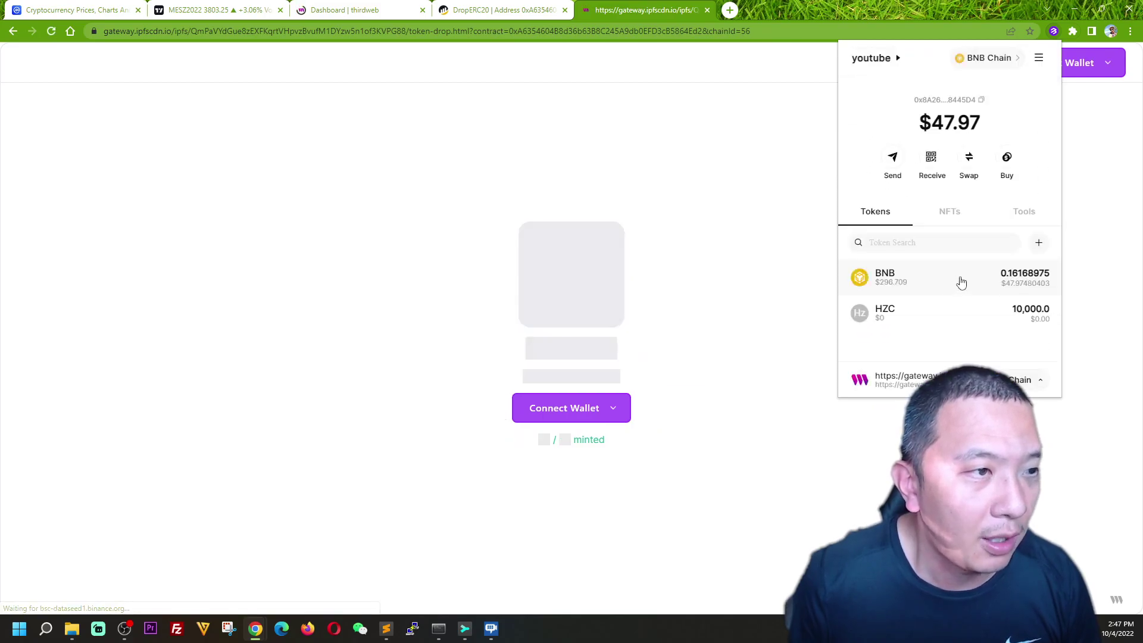
click(930, 312)
click(907, 372)
Step: Send 5000 HZC to the pasted recipient address, signing with the wallet password
click(908, 178)
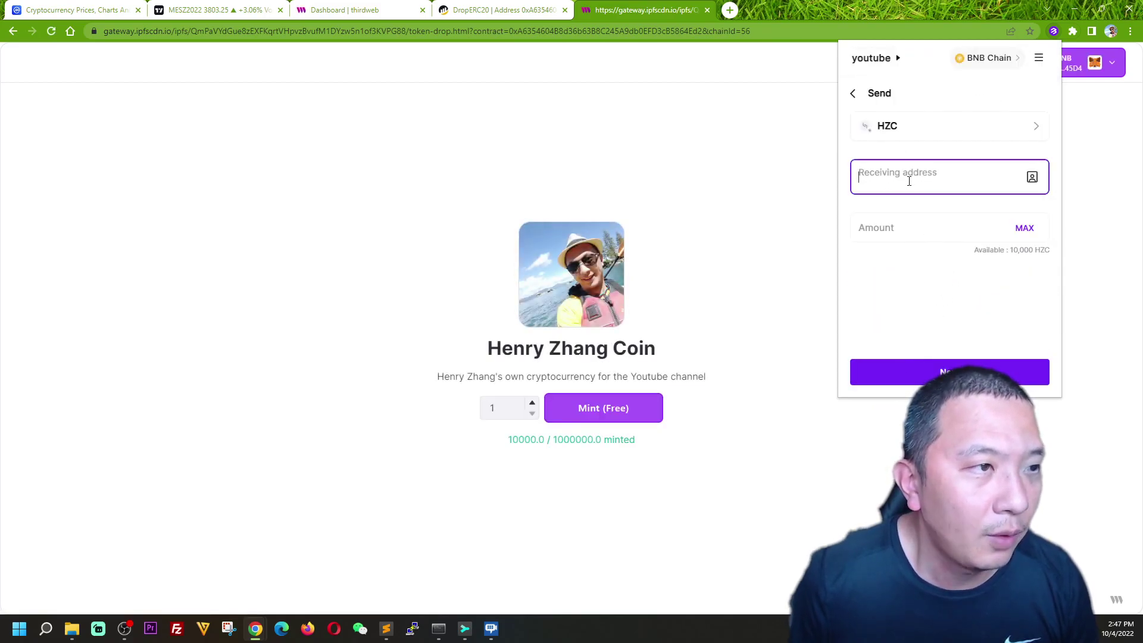
click(918, 228)
text(5000)
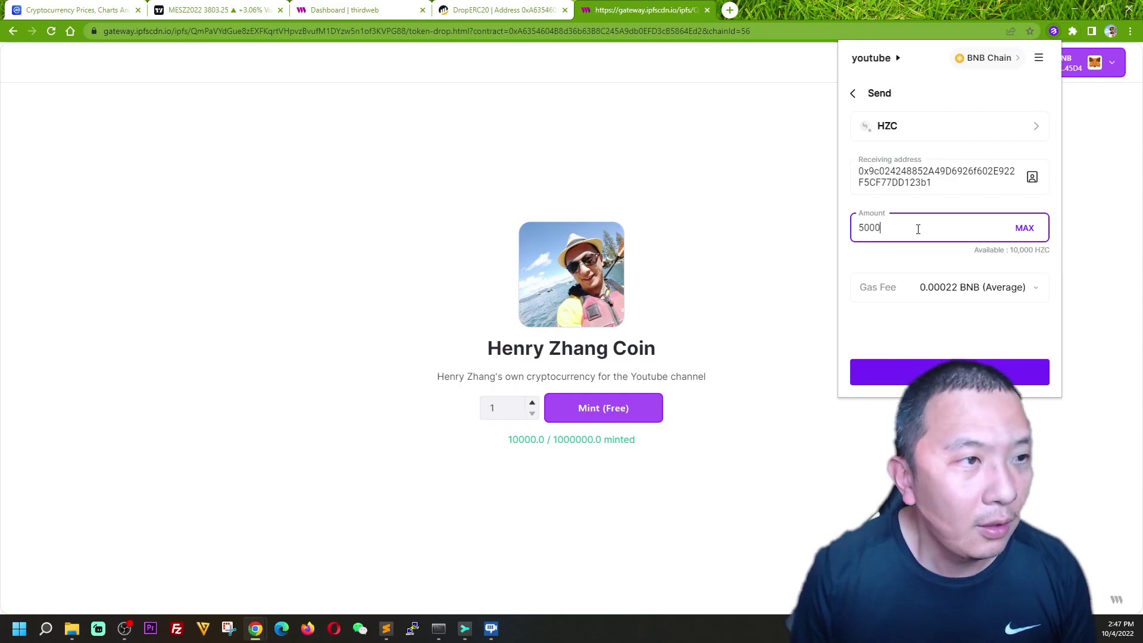
click(938, 264)
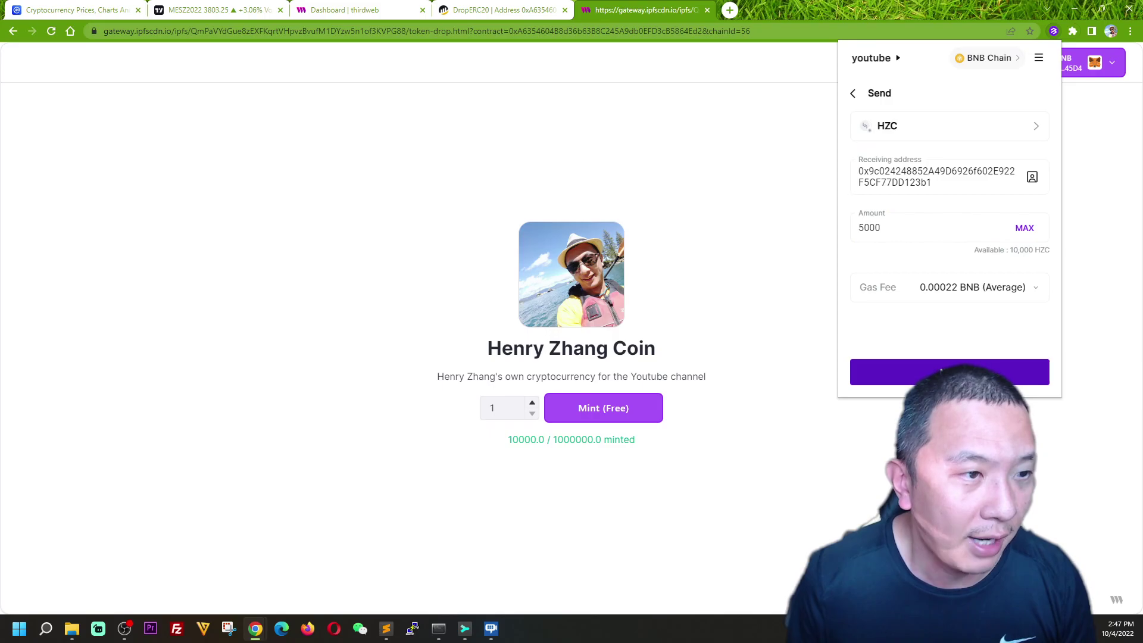
click(982, 373)
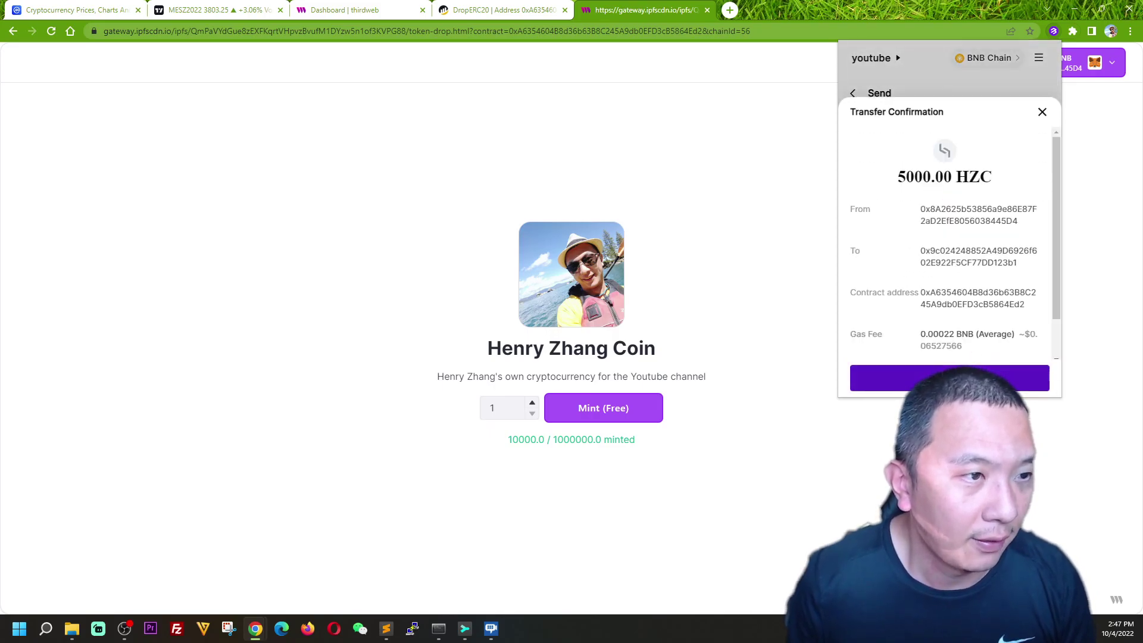
click(985, 376)
text(****************)
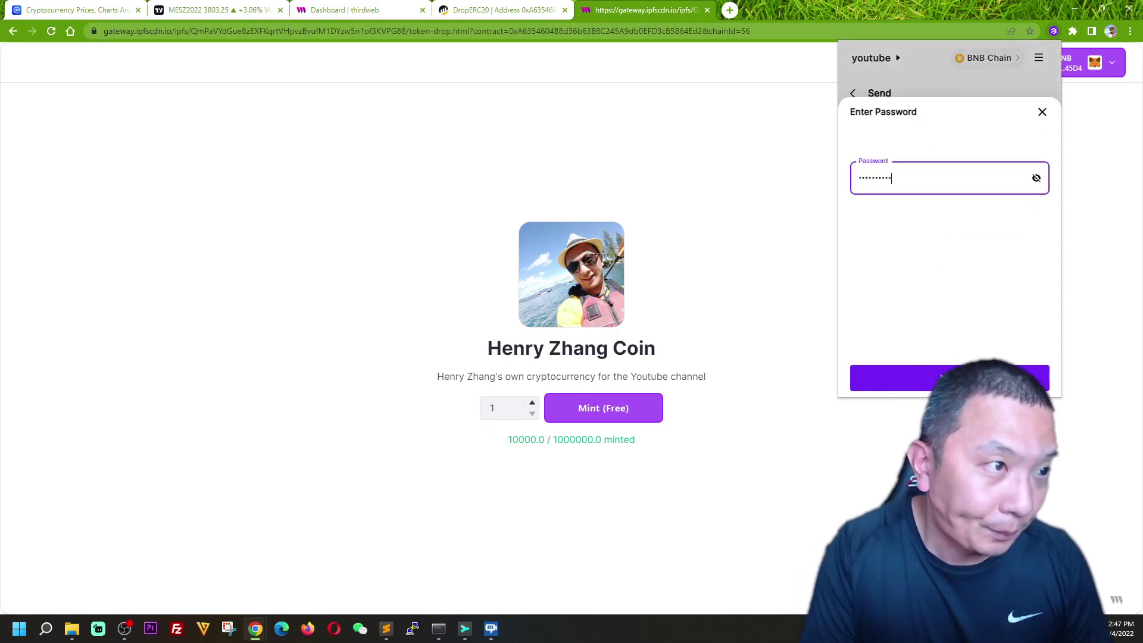
key(Return)
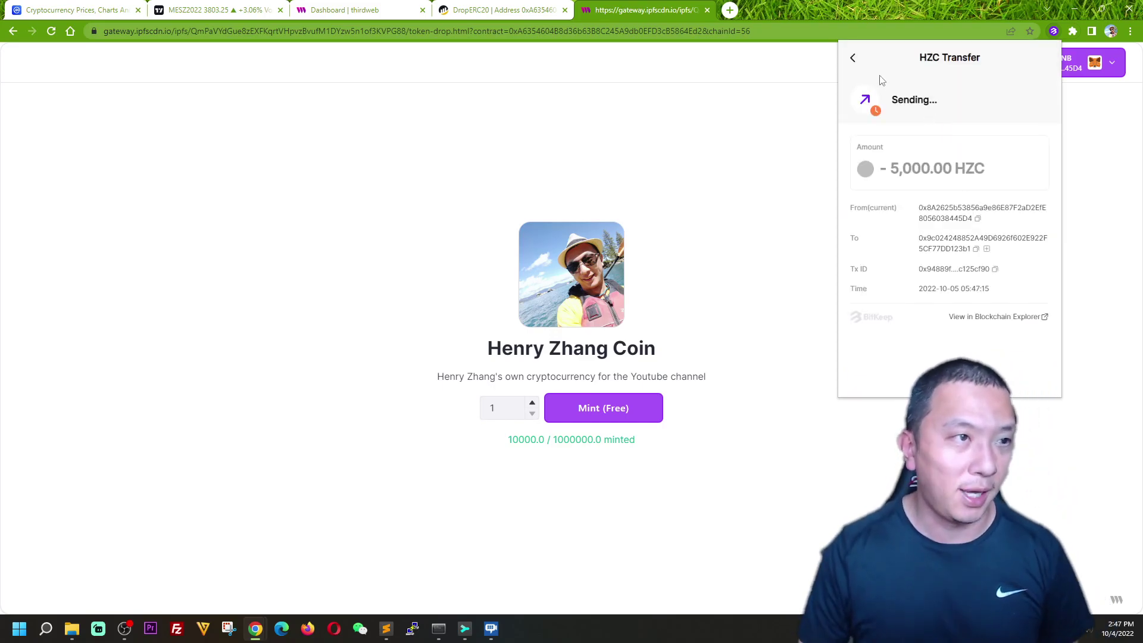
Step: Check the pending 5,000 HZC send in the HZC activity list
click(854, 59)
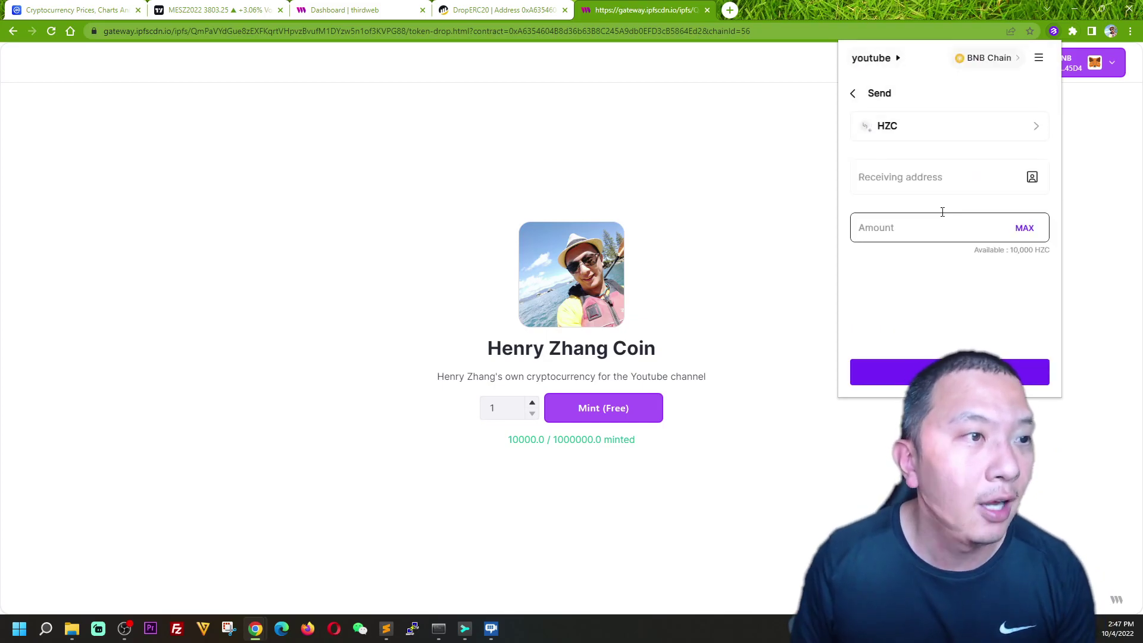
click(856, 93)
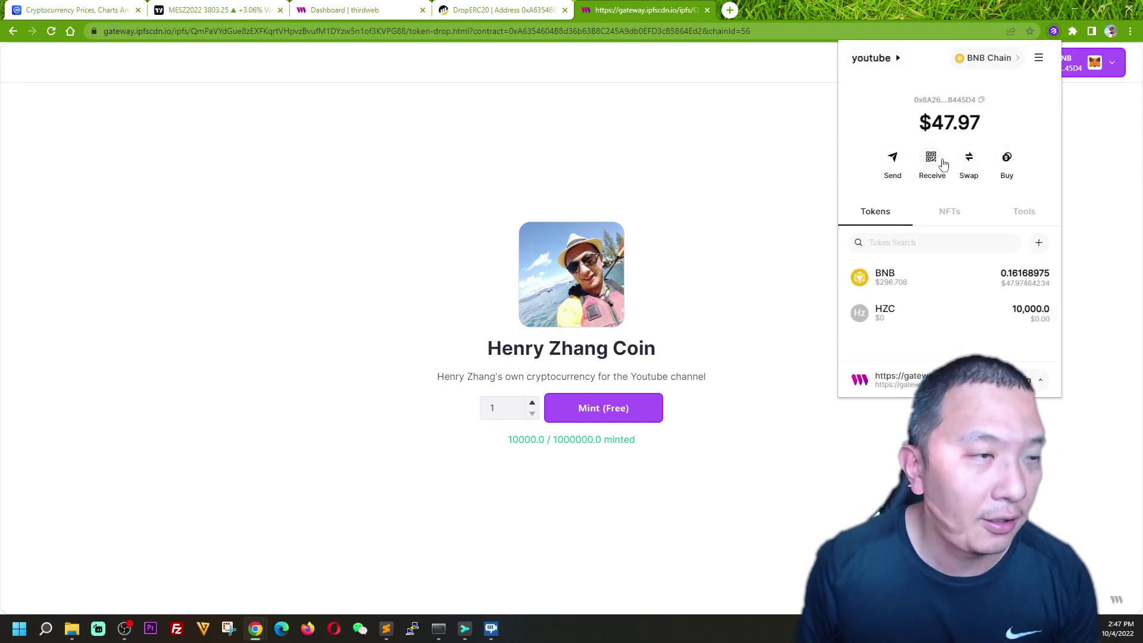
click(951, 327)
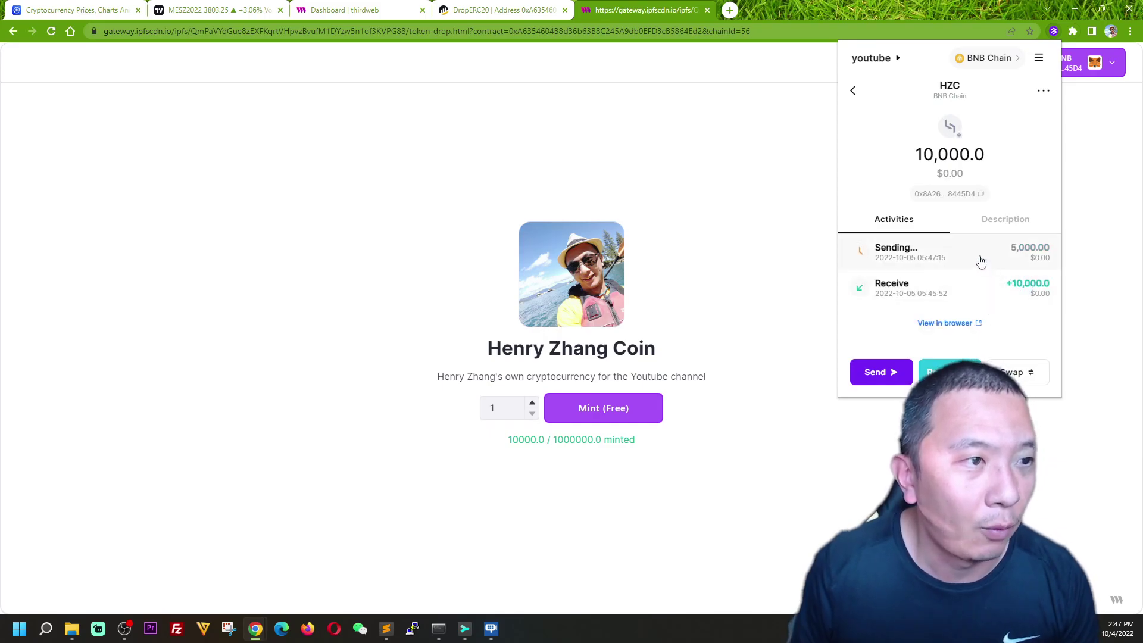
click(981, 262)
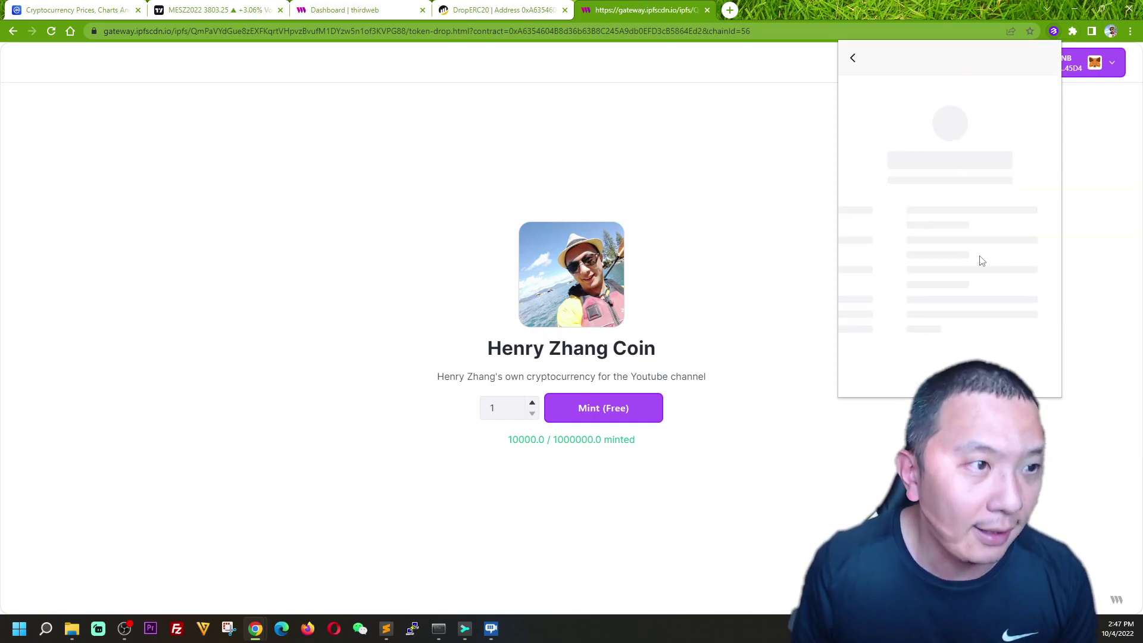
click(853, 62)
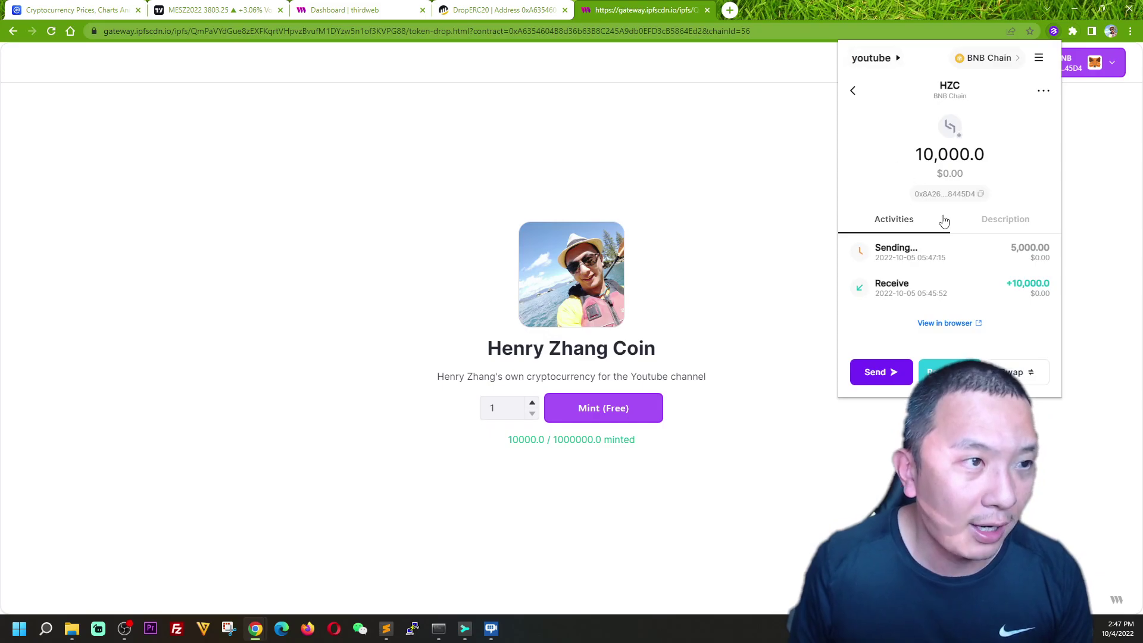
click(860, 90)
click(962, 311)
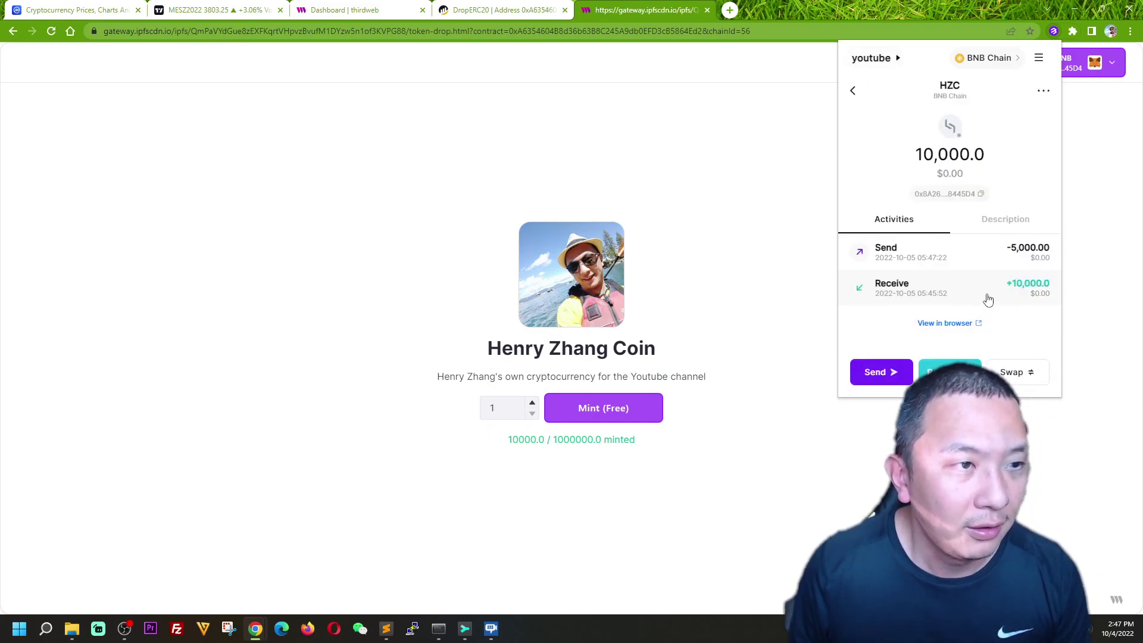
Step: Confirm the 5,000 HZC send completed and bring up the Switch Wallet list
drag(929, 141, 899, 171)
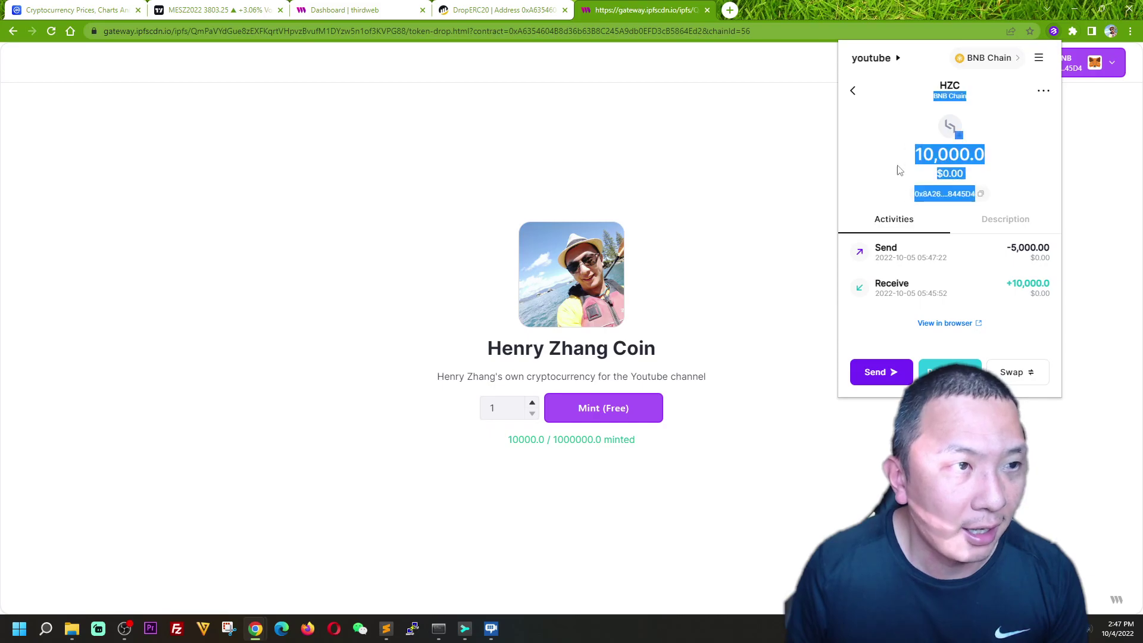
click(855, 92)
click(985, 319)
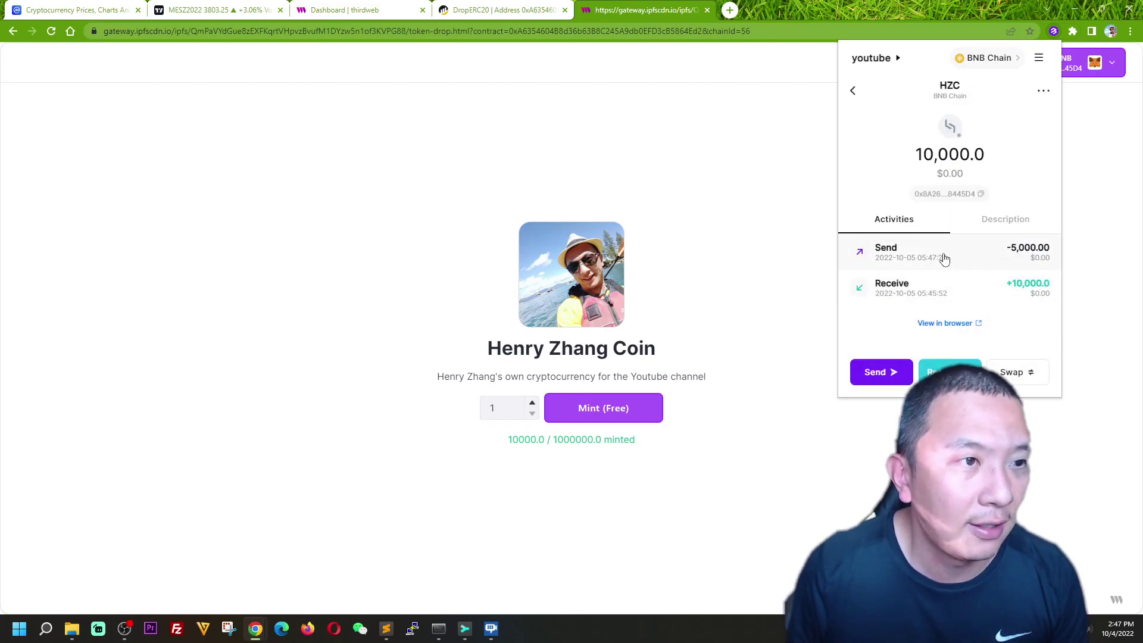
click(943, 259)
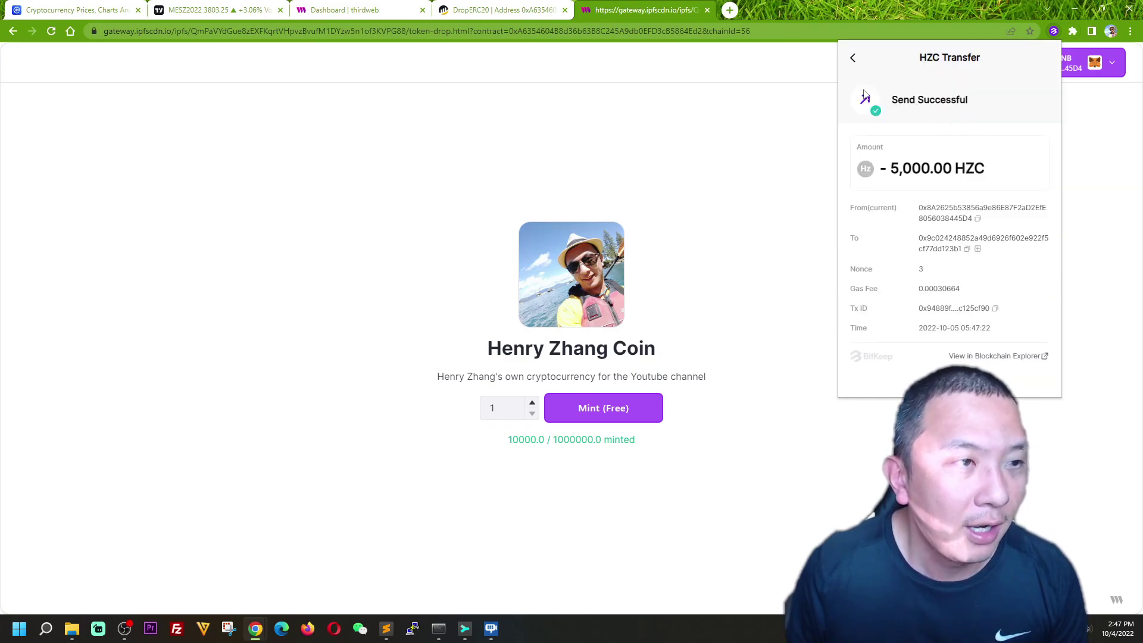
click(853, 58)
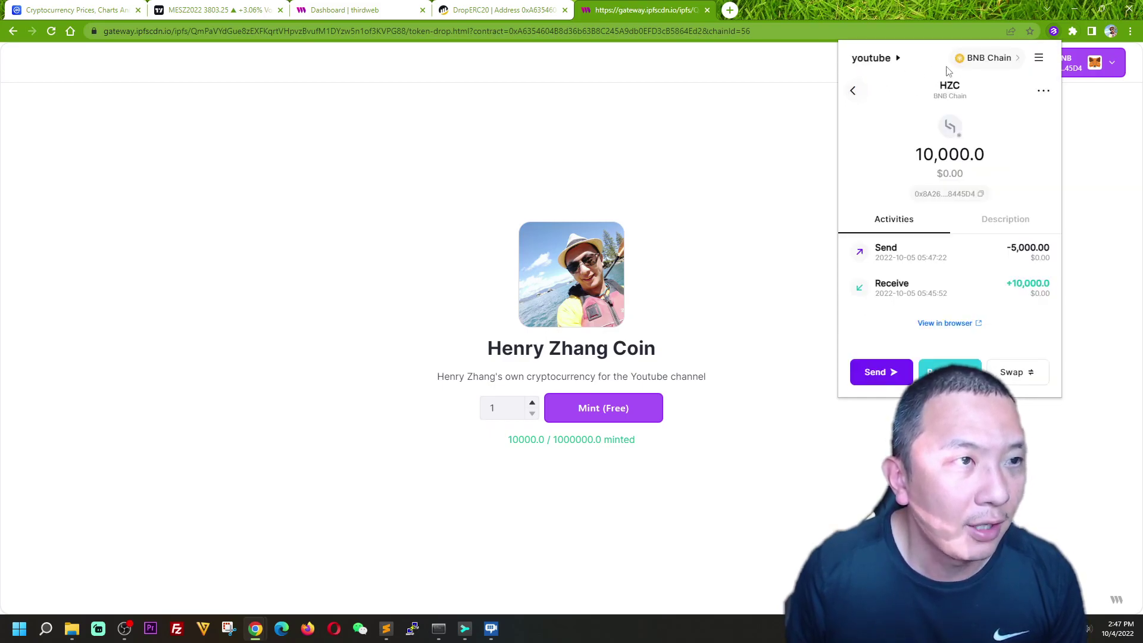
click(895, 59)
scroll(973, 272, down, 2)
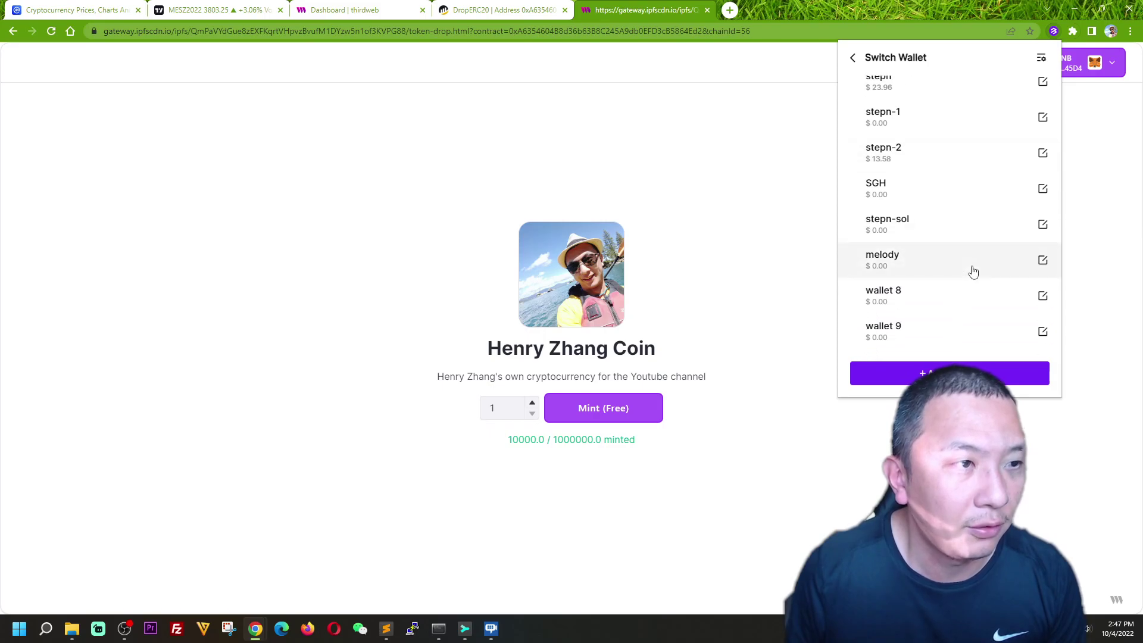
Step: Move the receiving wallet onto BNB Chain and begin adding a custom token
click(974, 266)
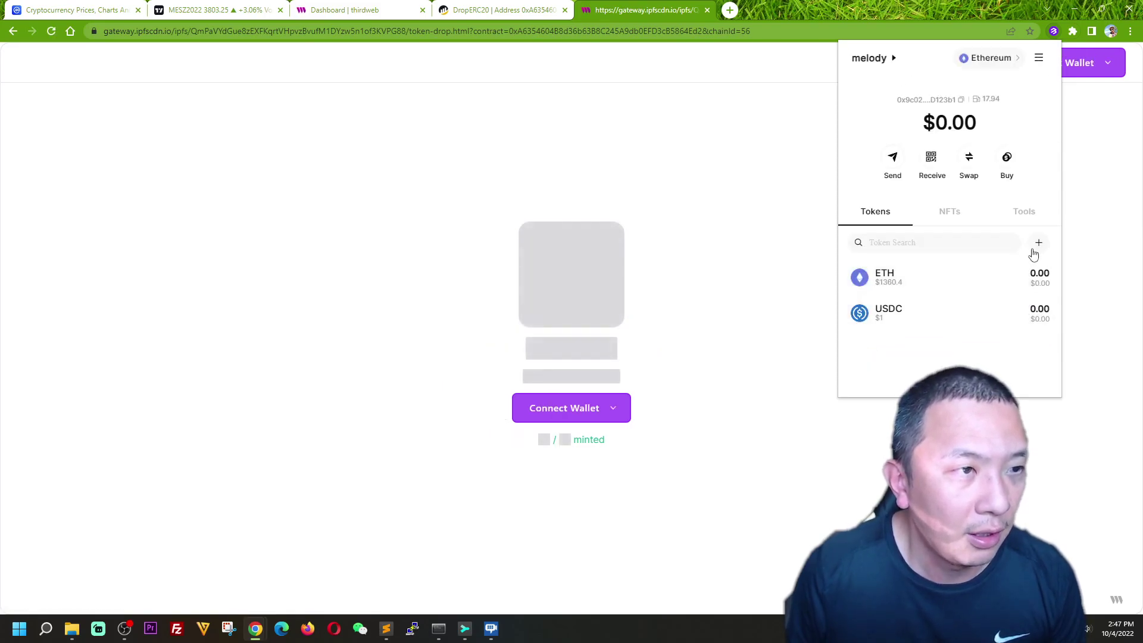
click(1010, 58)
click(929, 165)
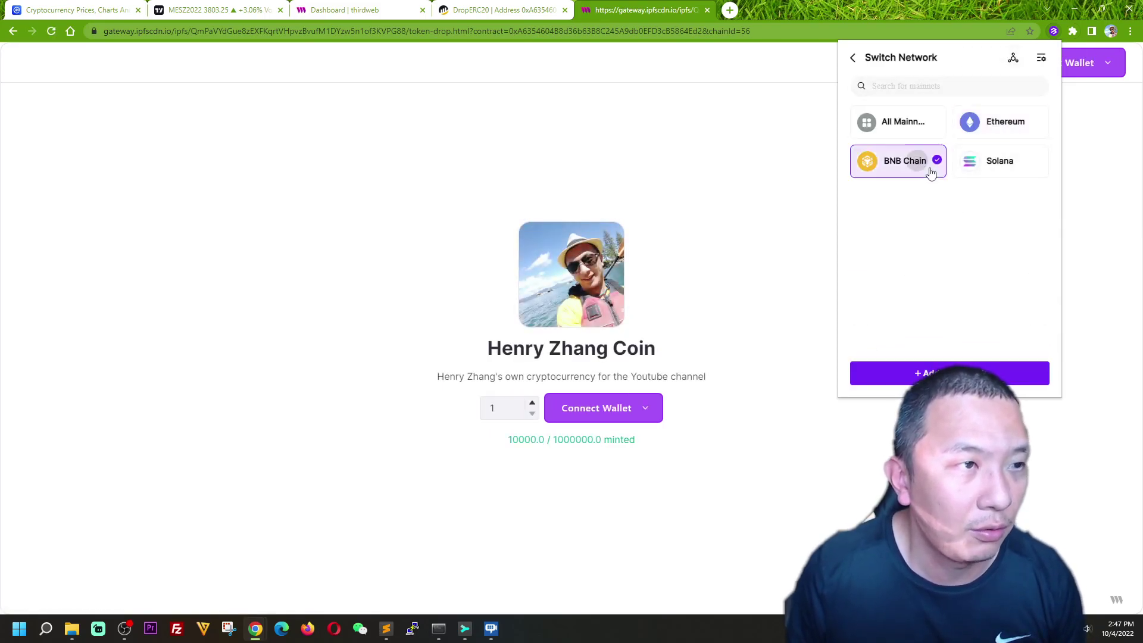
click(1038, 244)
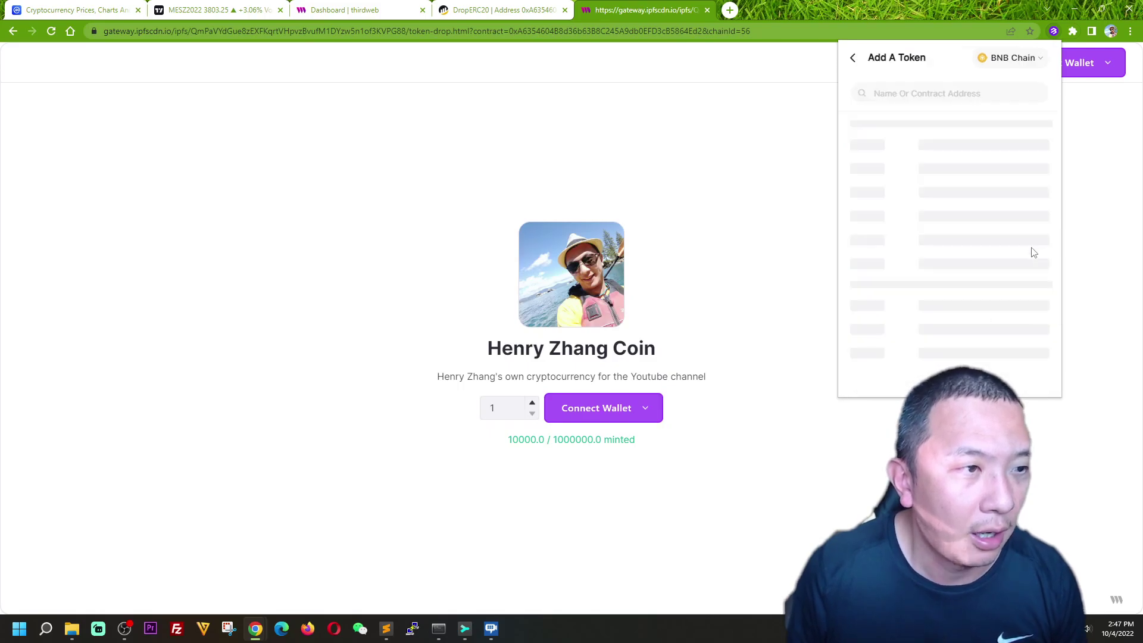
click(902, 95)
key(ctrl+v)
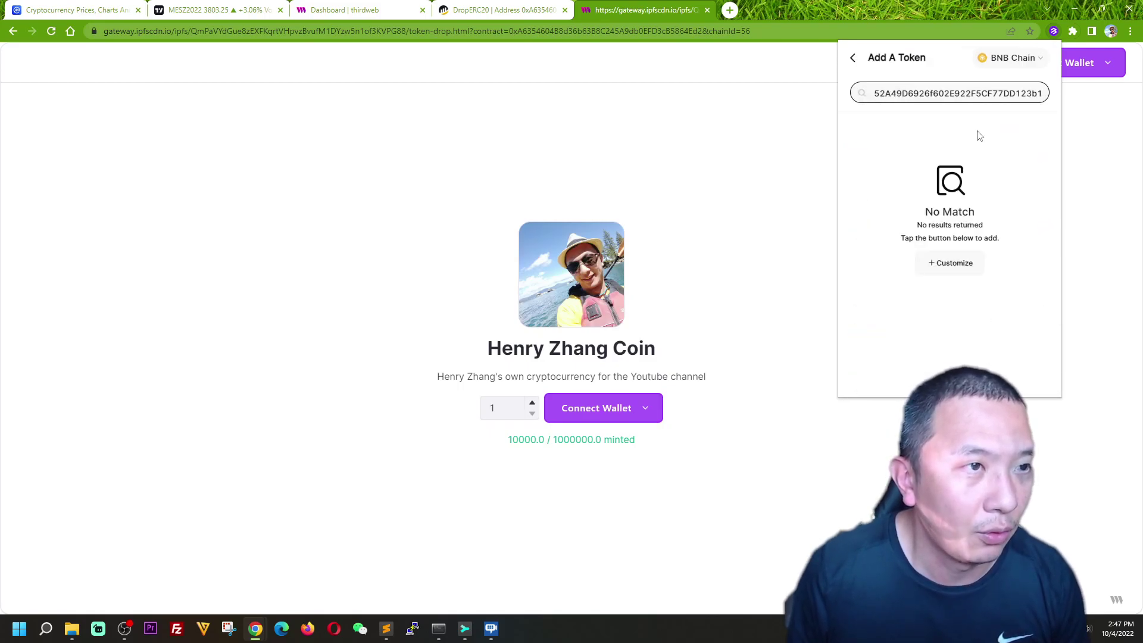
Step: Add HZC to the receiving wallet using the contract address copied from BscScan
click(521, 13)
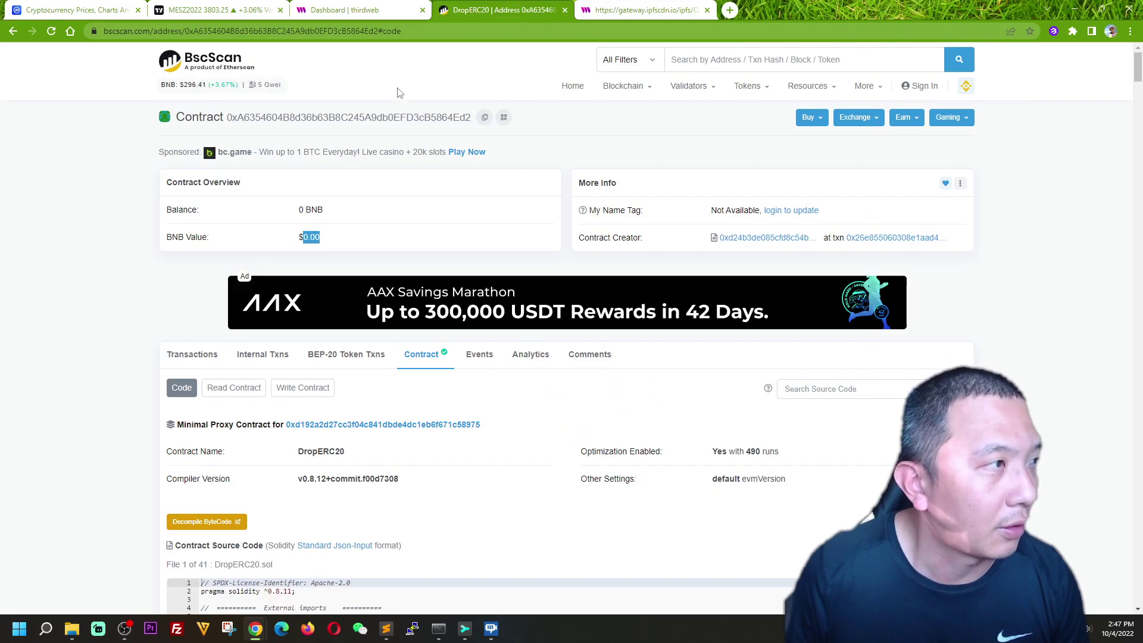
click(484, 118)
click(646, 10)
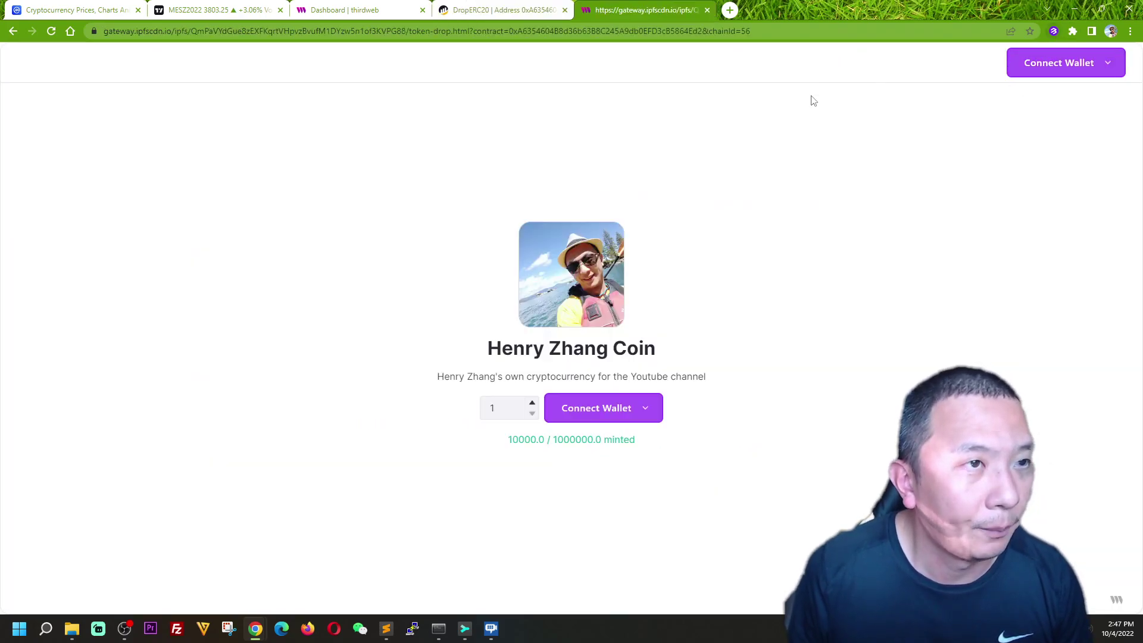
click(954, 94)
key(ctrl+v)
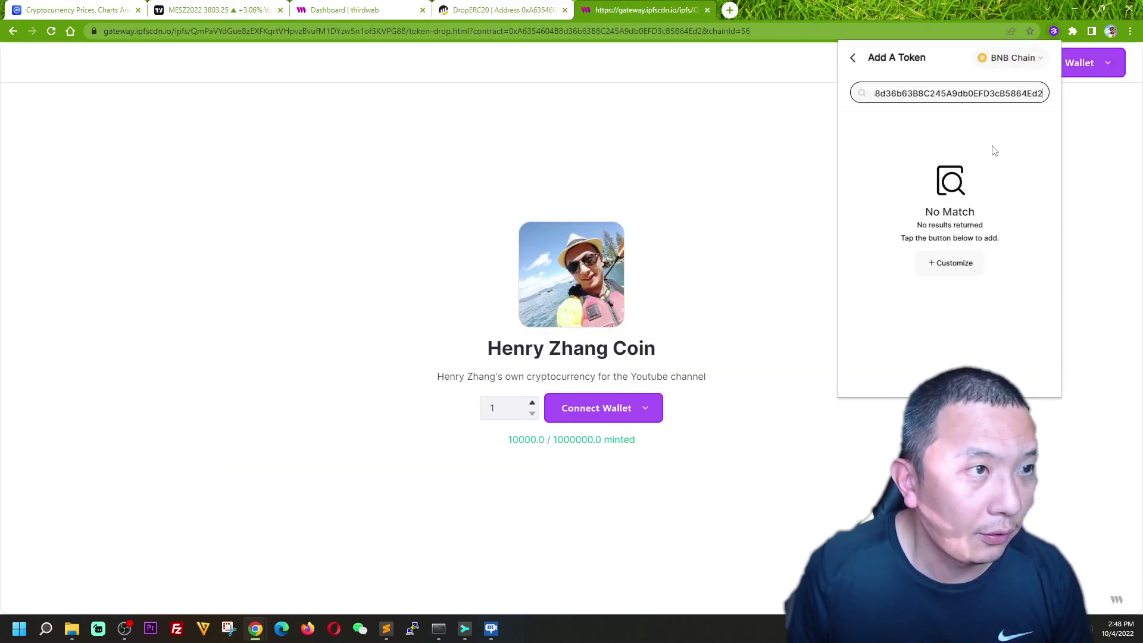
click(852, 57)
Step: Verify the melody wallet's 5,000.00 HZC balance and its received transaction
scroll(941, 327, down, 4)
scroll(946, 315, up, 2)
scroll(946, 315, up, 1)
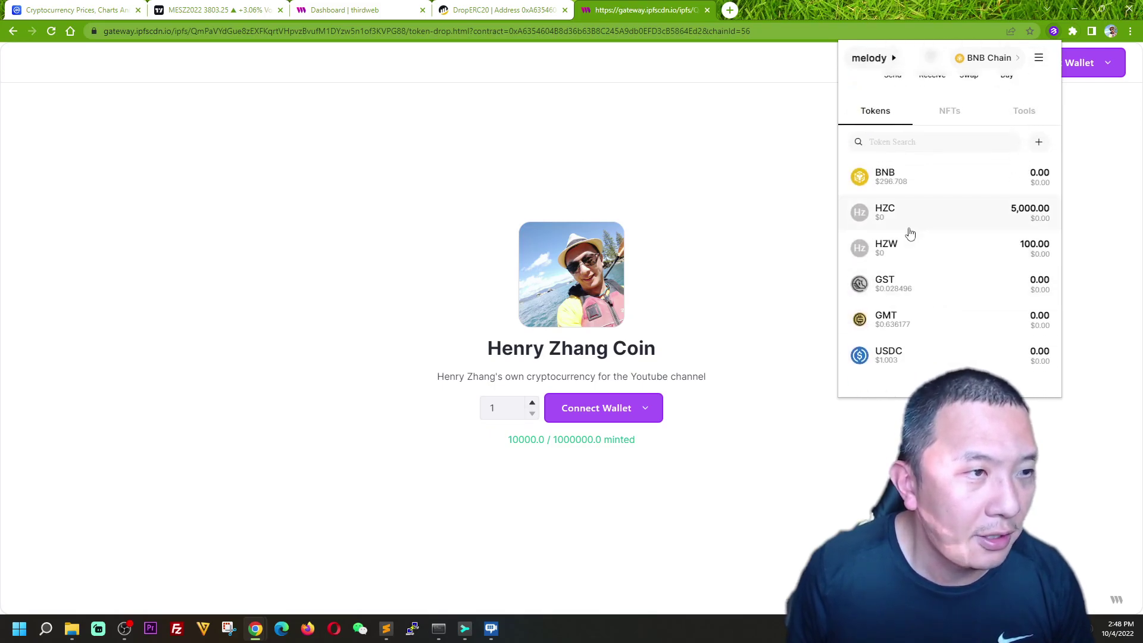
click(910, 224)
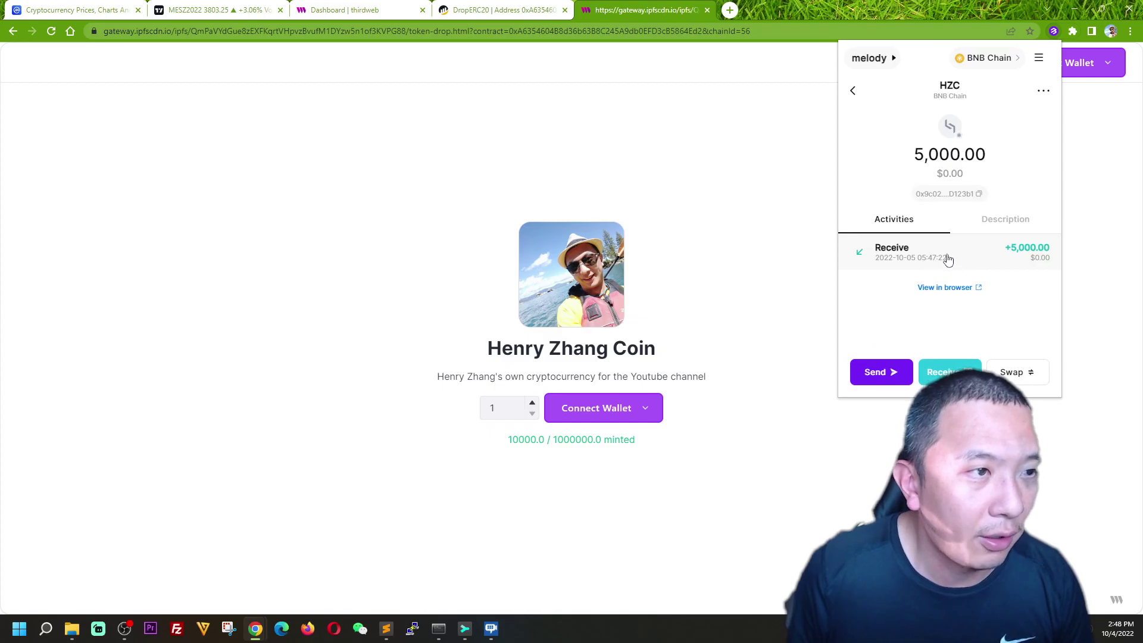
drag(917, 154, 998, 158)
click(1006, 173)
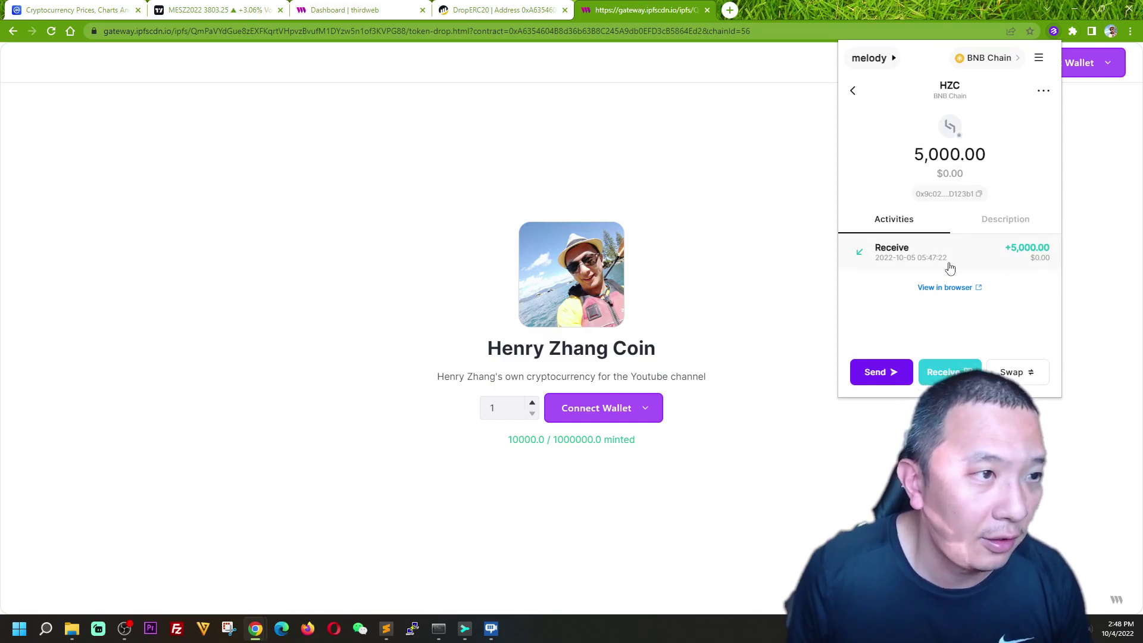
click(950, 262)
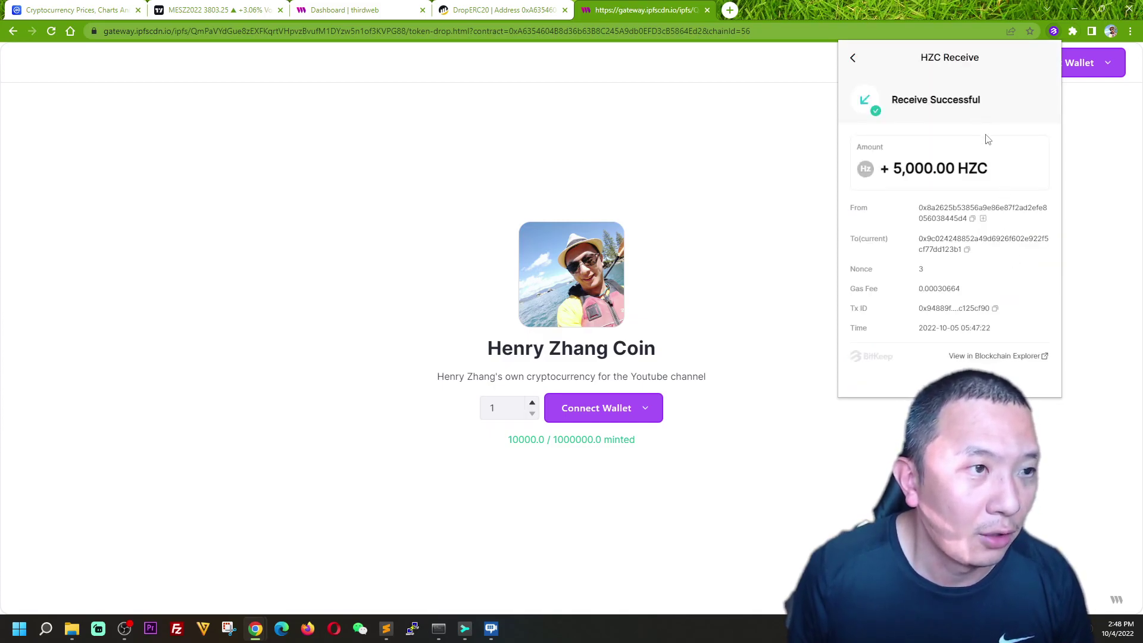
click(852, 58)
Step: Make the youtube wallet active again in BitKeep
click(702, 137)
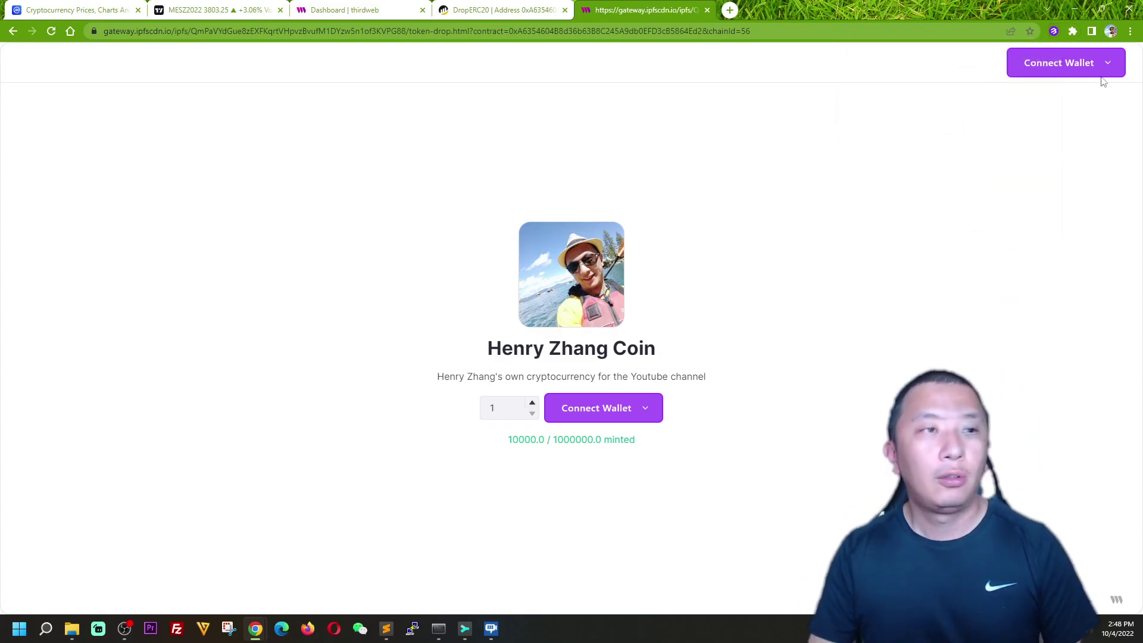
click(1053, 31)
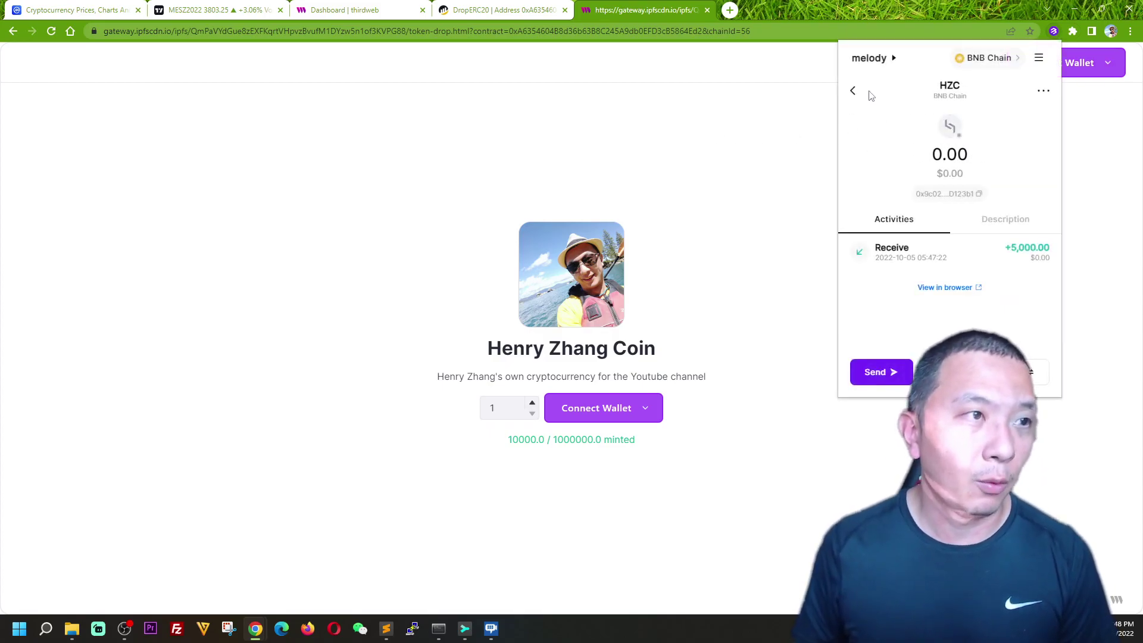
click(852, 90)
click(875, 60)
scroll(960, 280, down, 5)
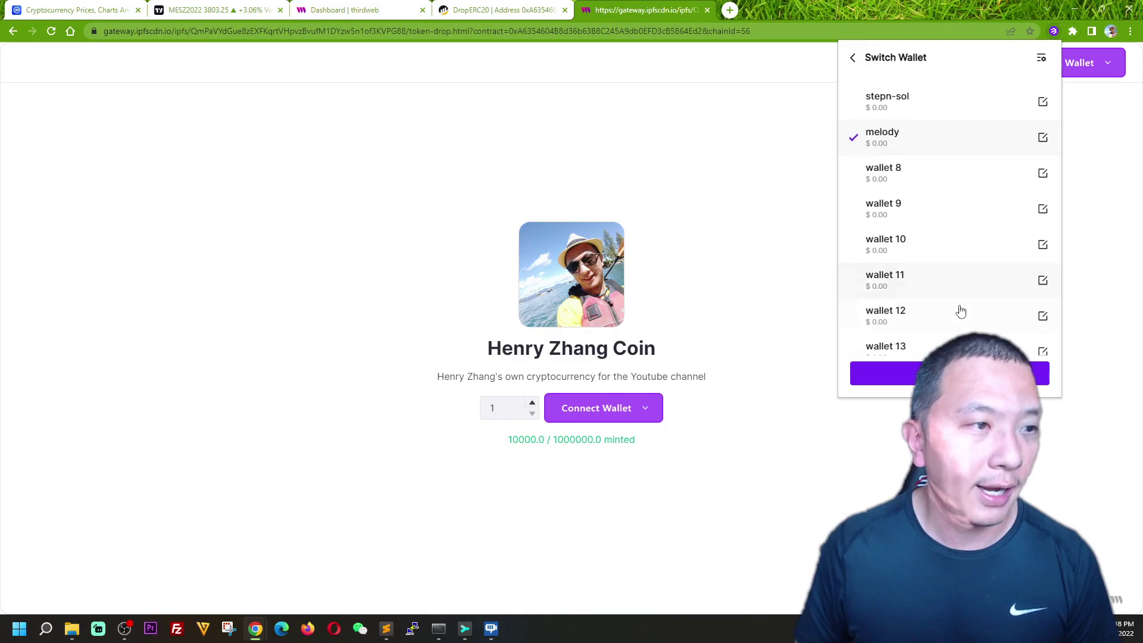
click(931, 301)
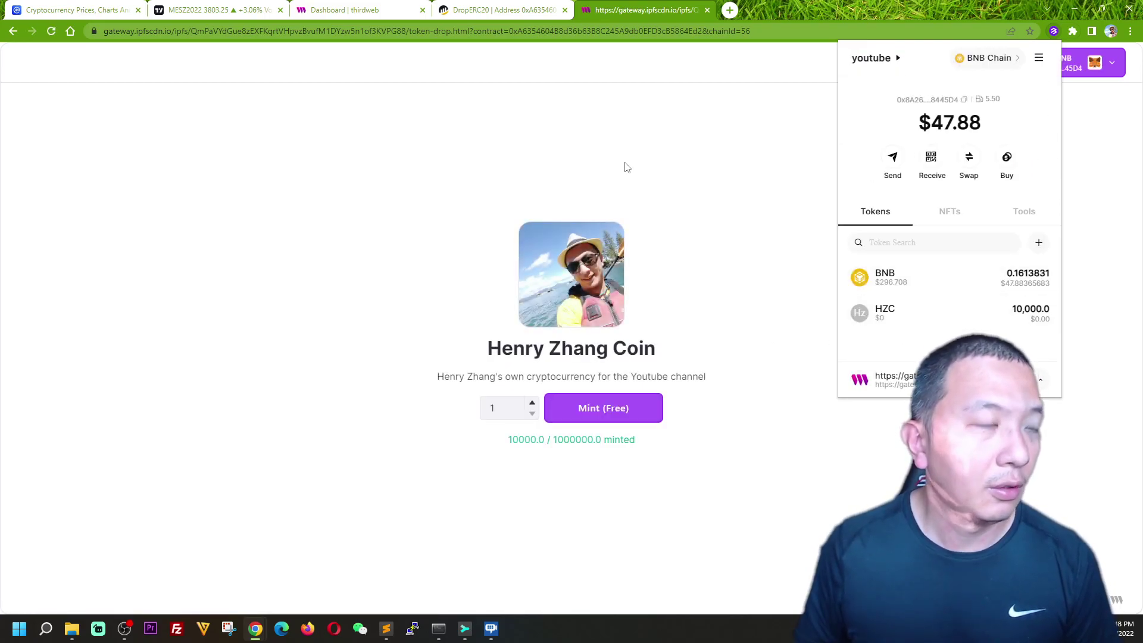
Step: Go back to the thirdweb dashboard tab showing Henry Zhang Coin's iframe embed code
click(553, 33)
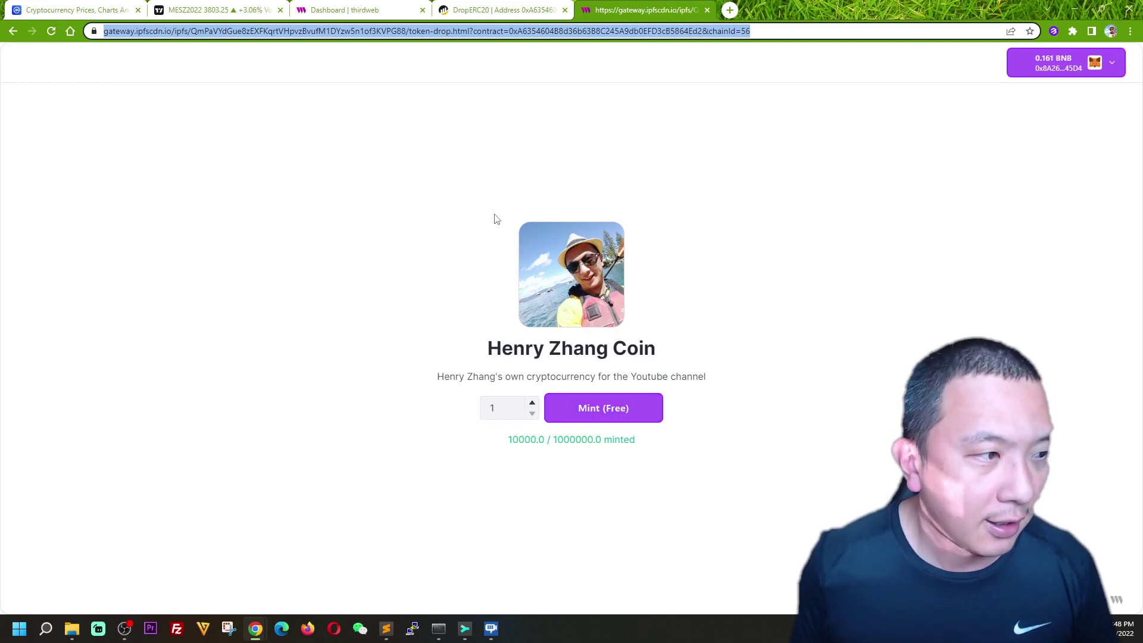
click(342, 10)
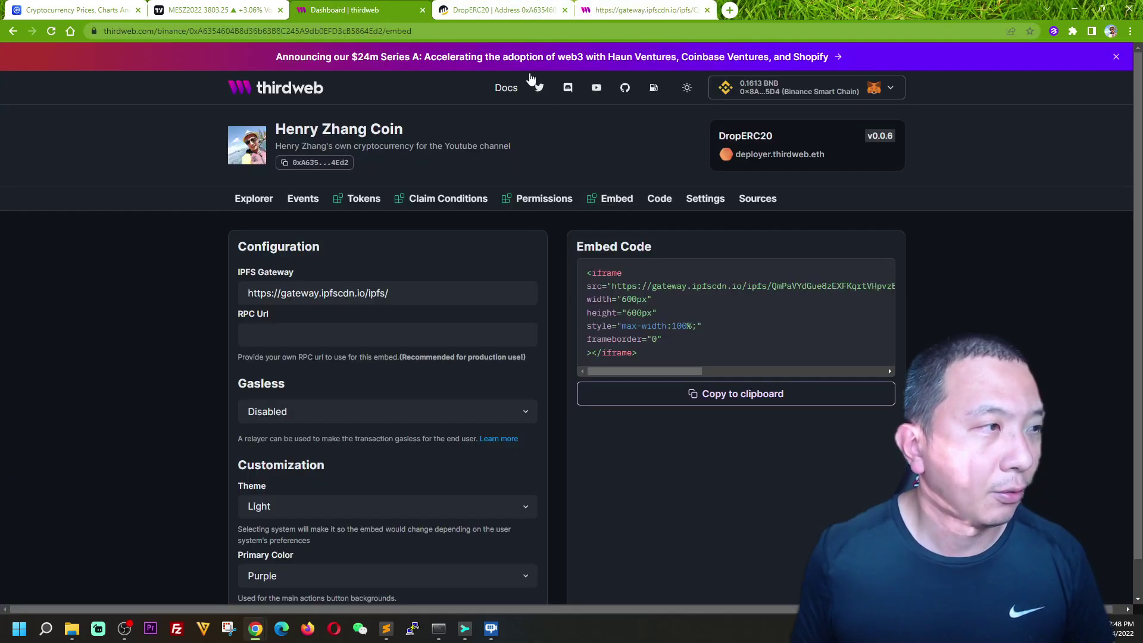
Step: Set the Phase 1 claim price to 0.1 BNB per token and save the claim phases
click(478, 202)
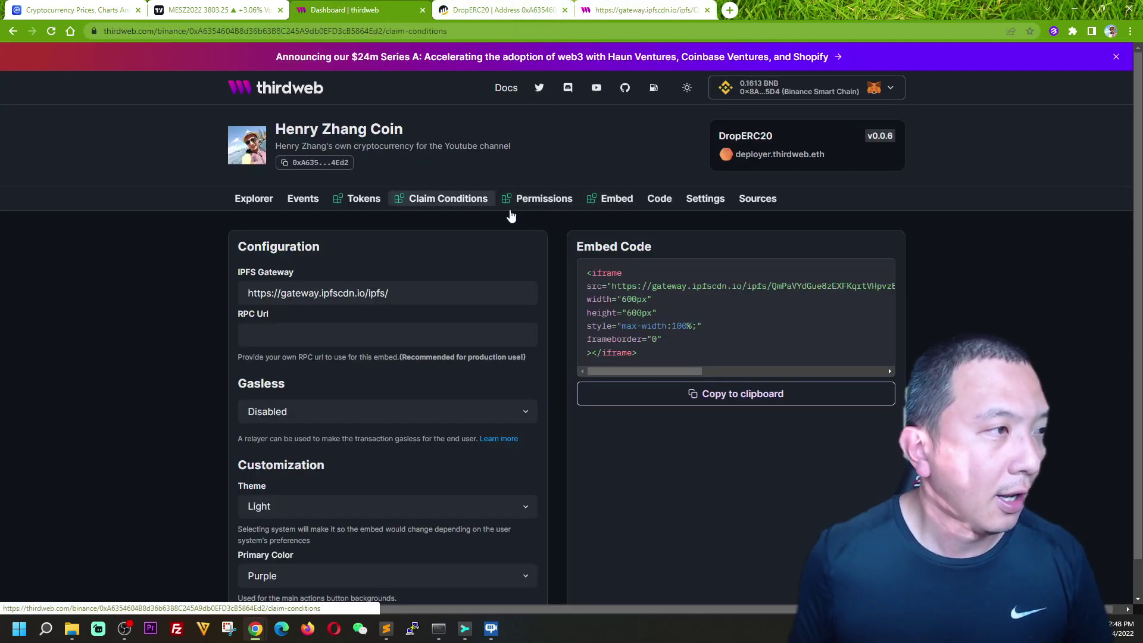
click(342, 464)
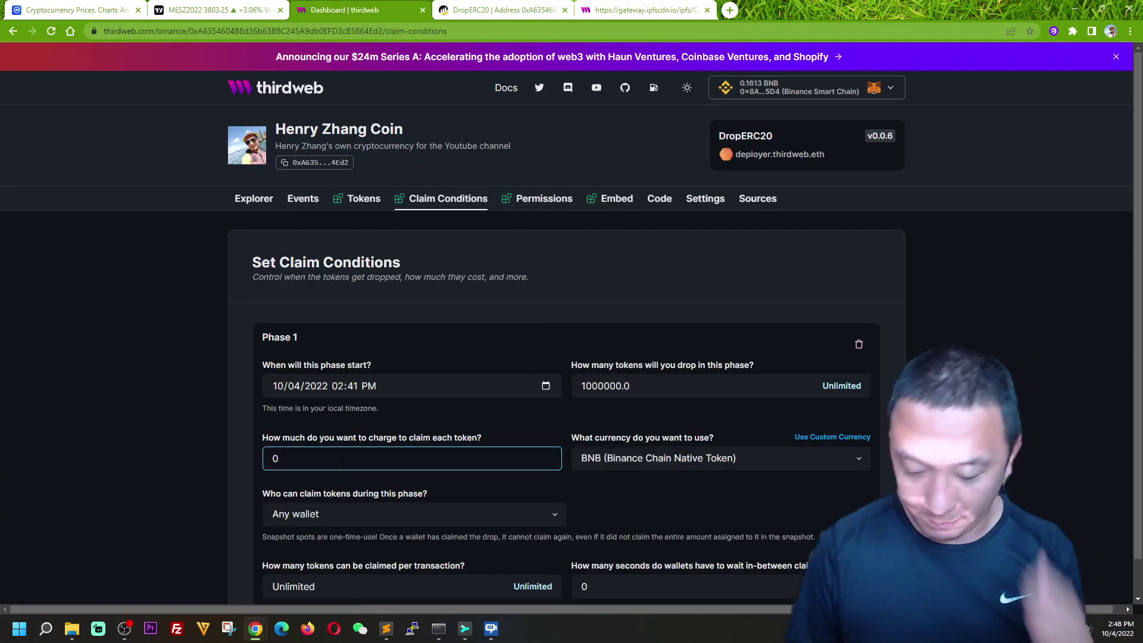
text(.1)
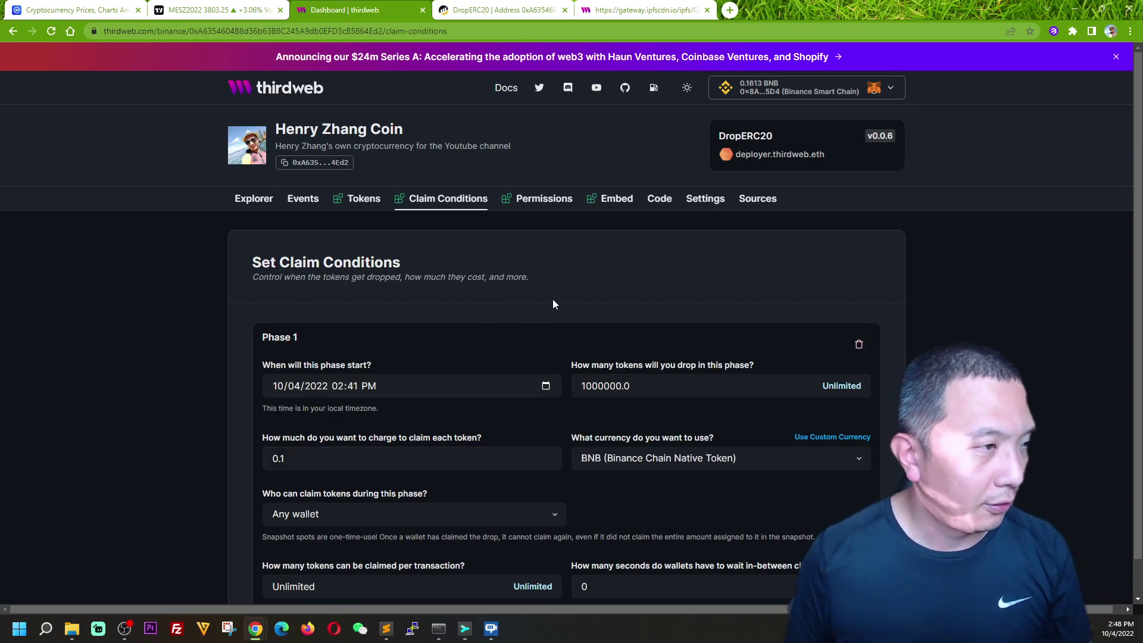
click(405, 424)
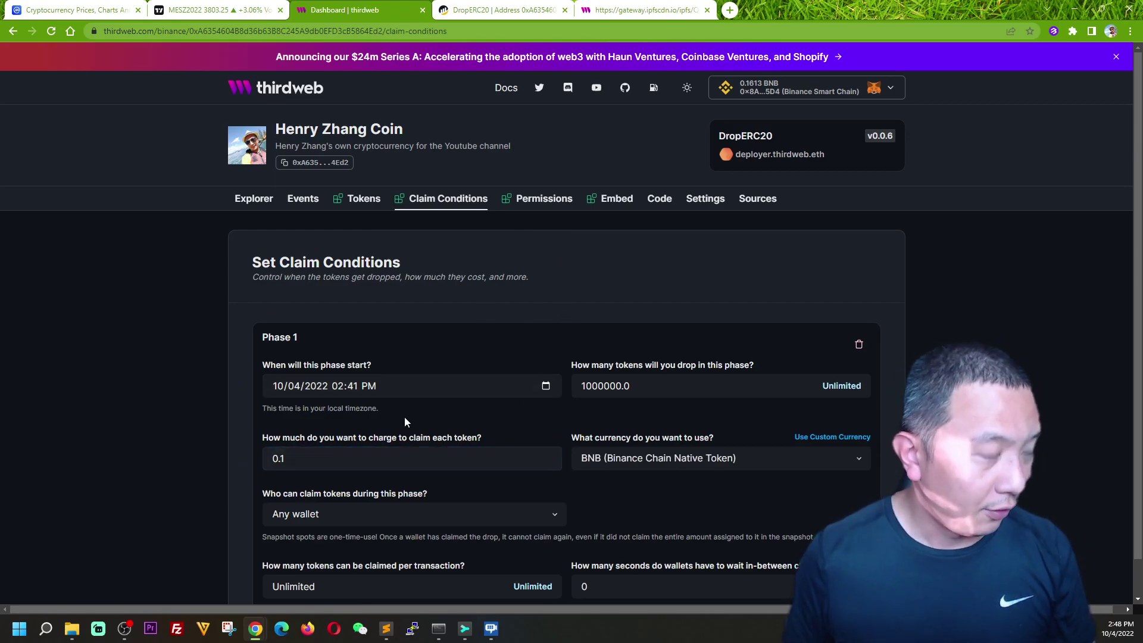
scroll(426, 419, down, 1)
scroll(426, 419, down, 3)
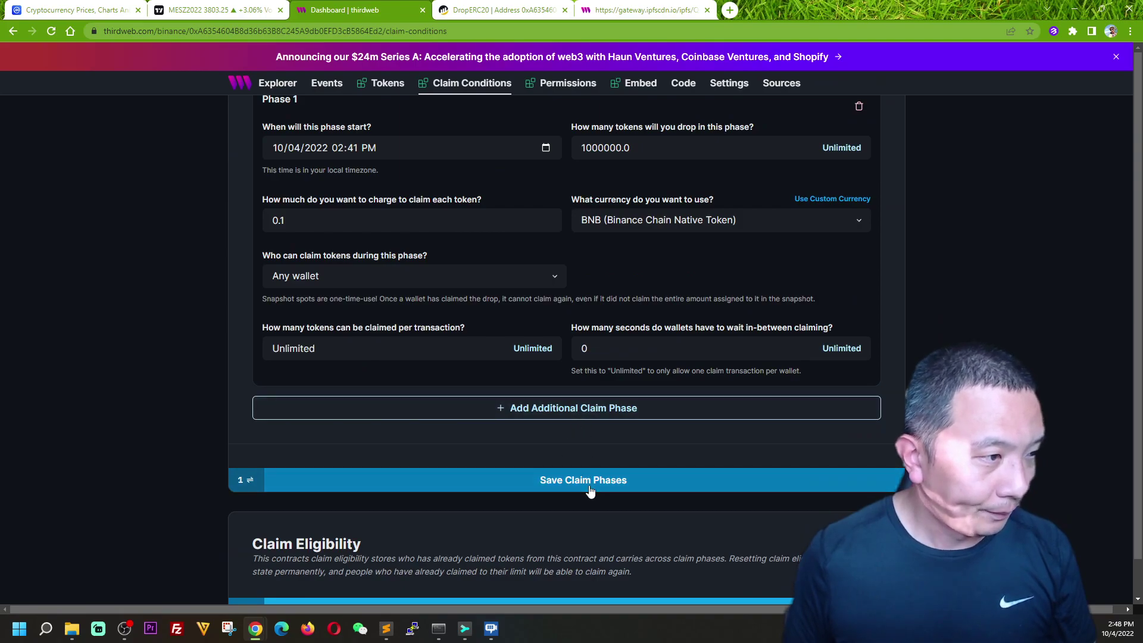
click(619, 479)
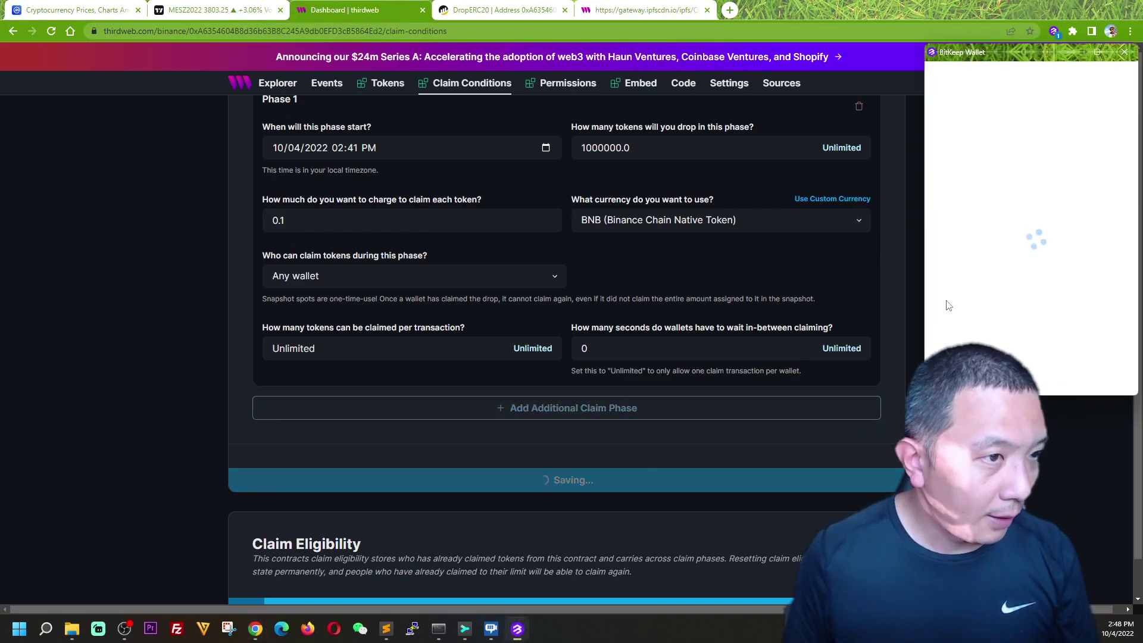
Step: Confirm the claim-phase transaction in BitKeep, then inspect and dismiss the failed nonce error
click(1093, 375)
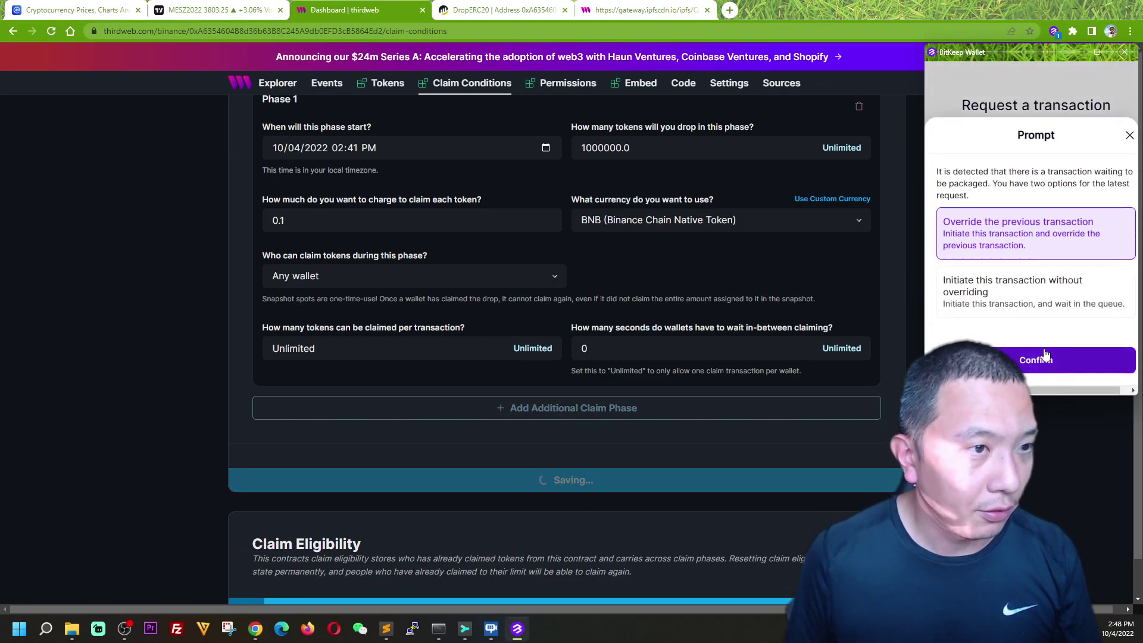
click(1046, 362)
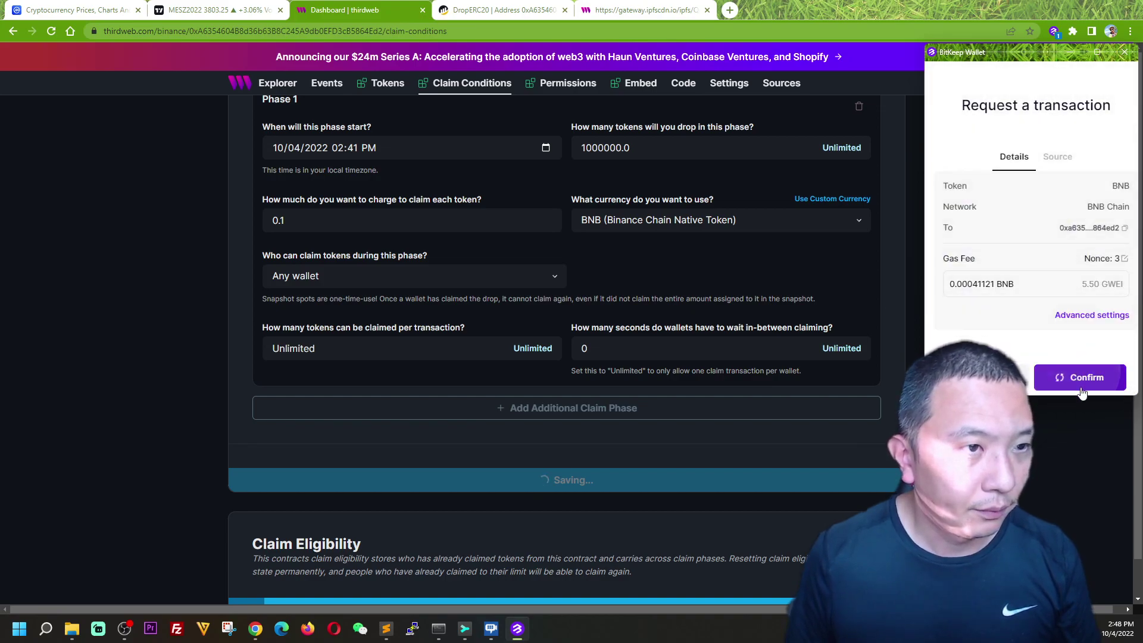
click(1072, 381)
click(1058, 156)
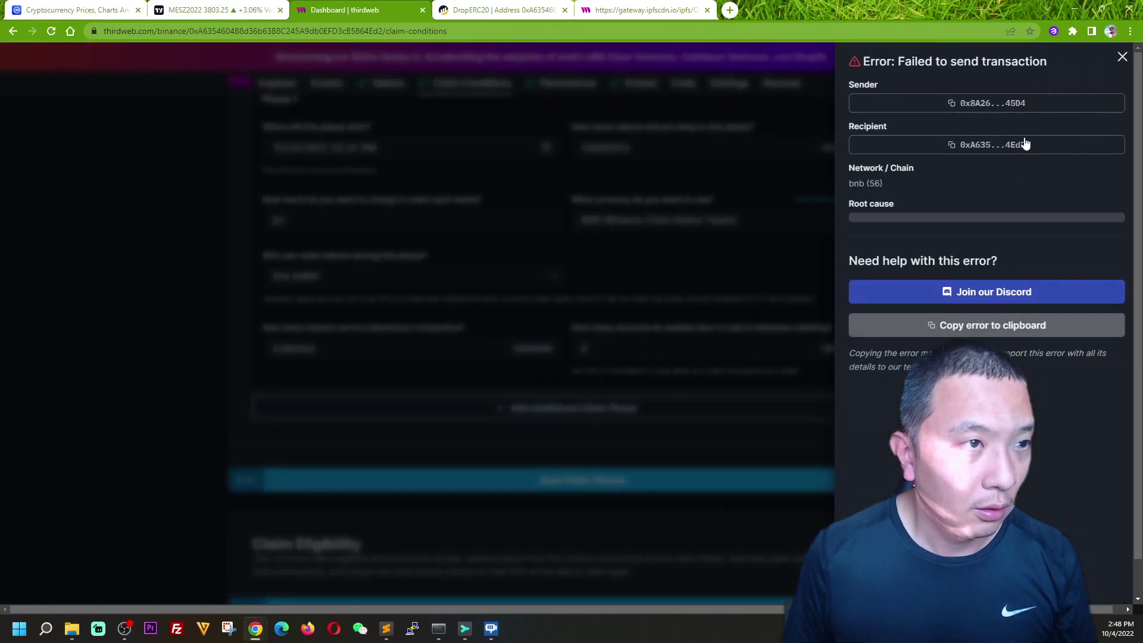
click(1116, 57)
click(1053, 31)
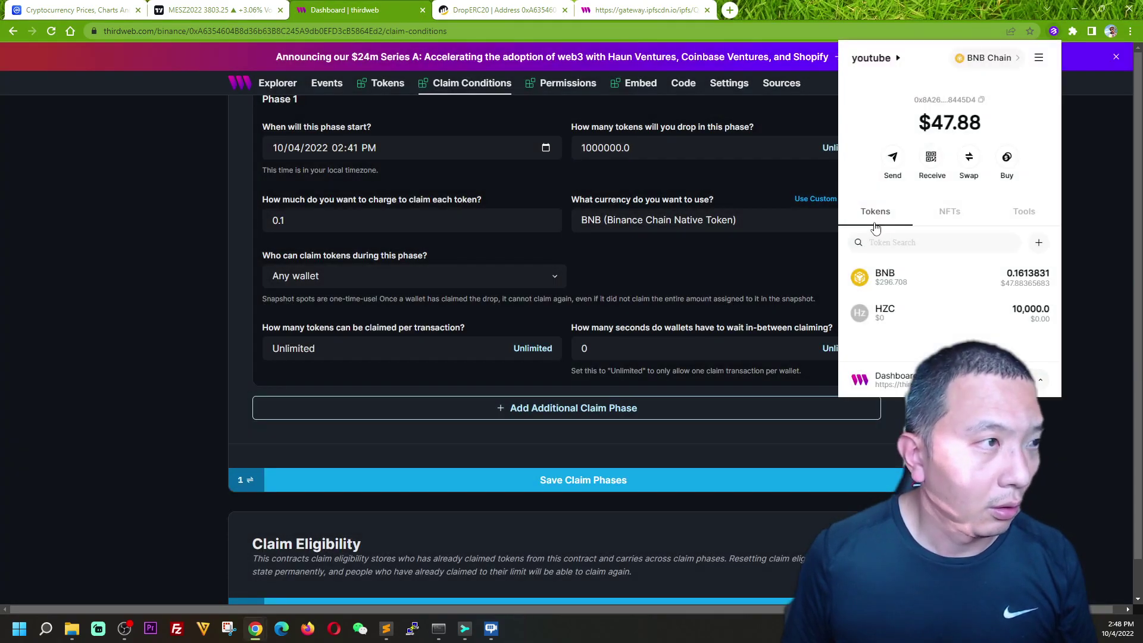
click(694, 332)
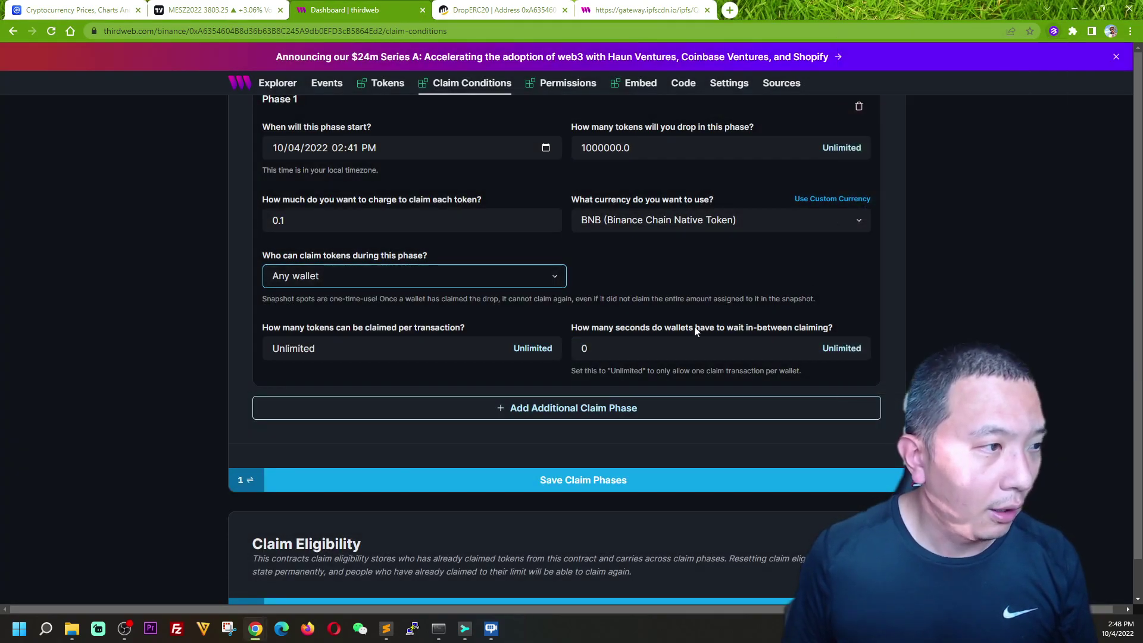
Step: Save the claim phases again, approve the retry in BitKeep, and view the contract on BscScan
click(638, 482)
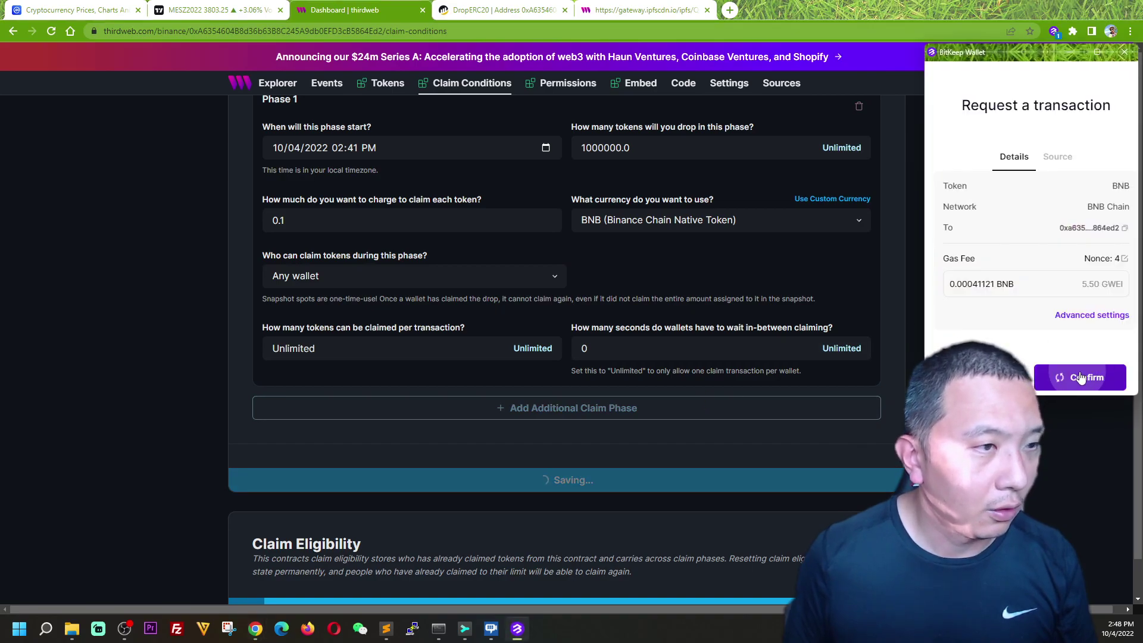
click(1083, 379)
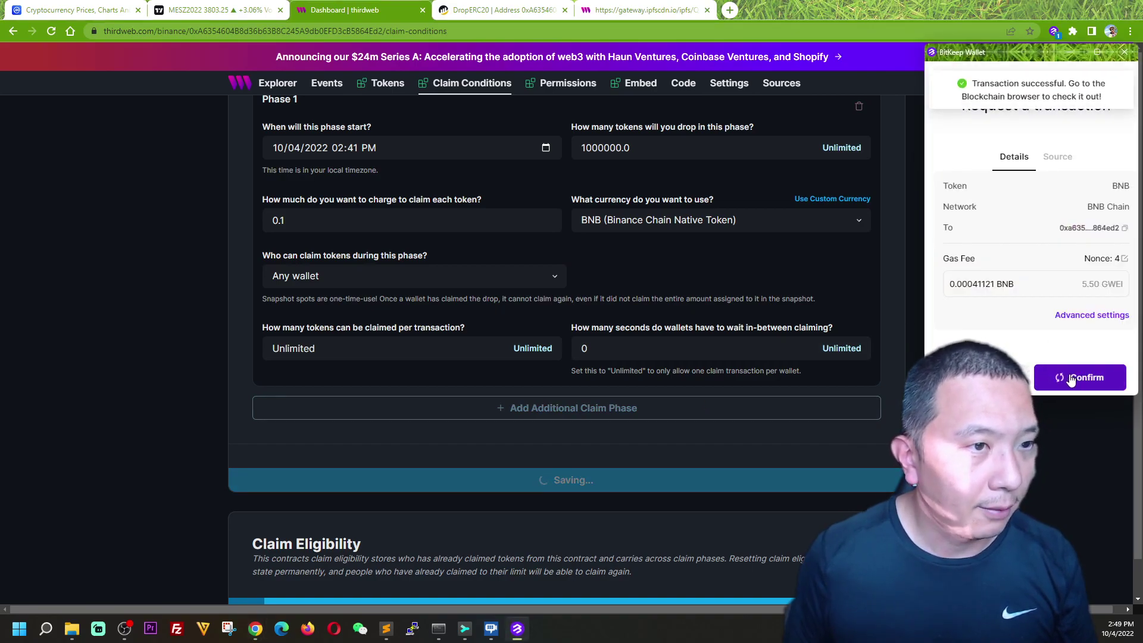
click(506, 10)
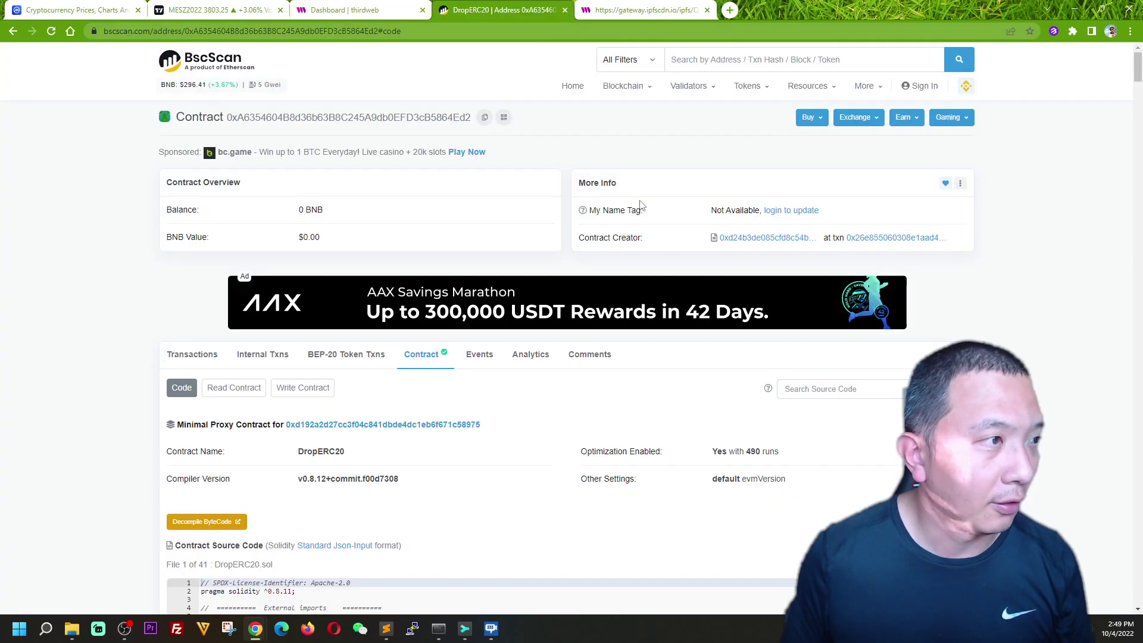
click(643, 10)
Step: Reload the Henry Zhang Coin page, attempt a 1-token mint at 0.1 BNB, and open a blank tab
key(Return)
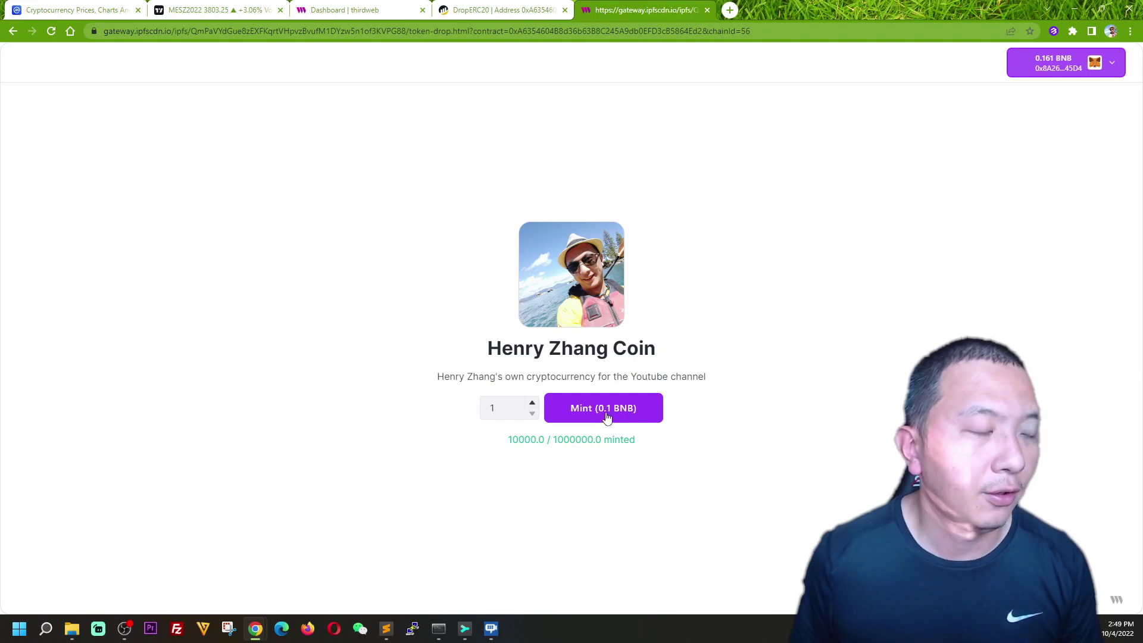
click(636, 411)
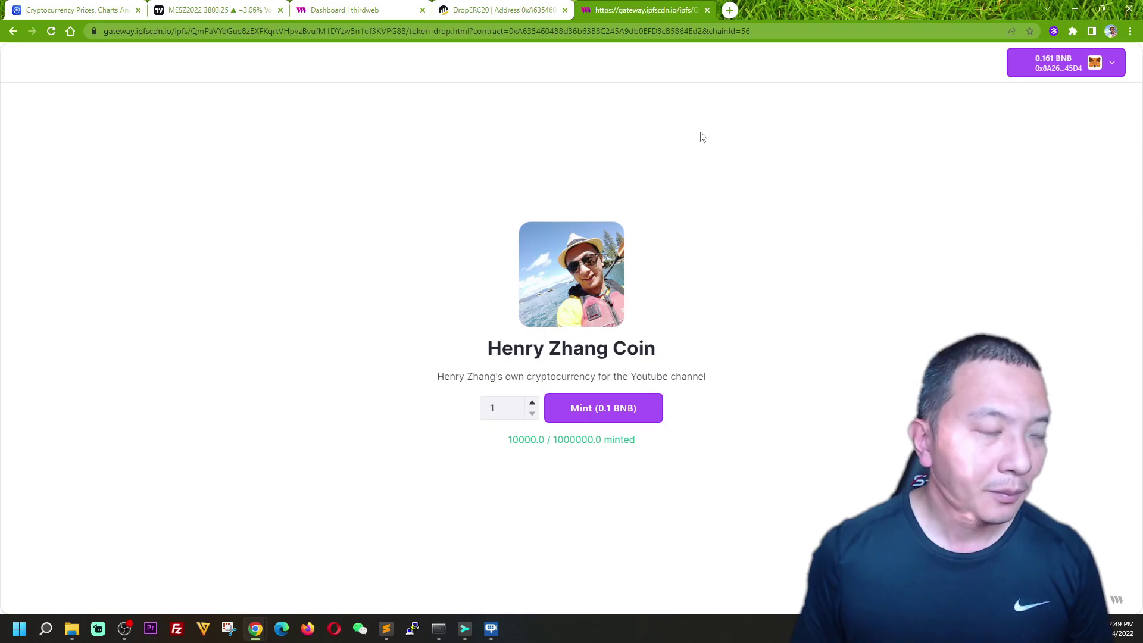
click(729, 10)
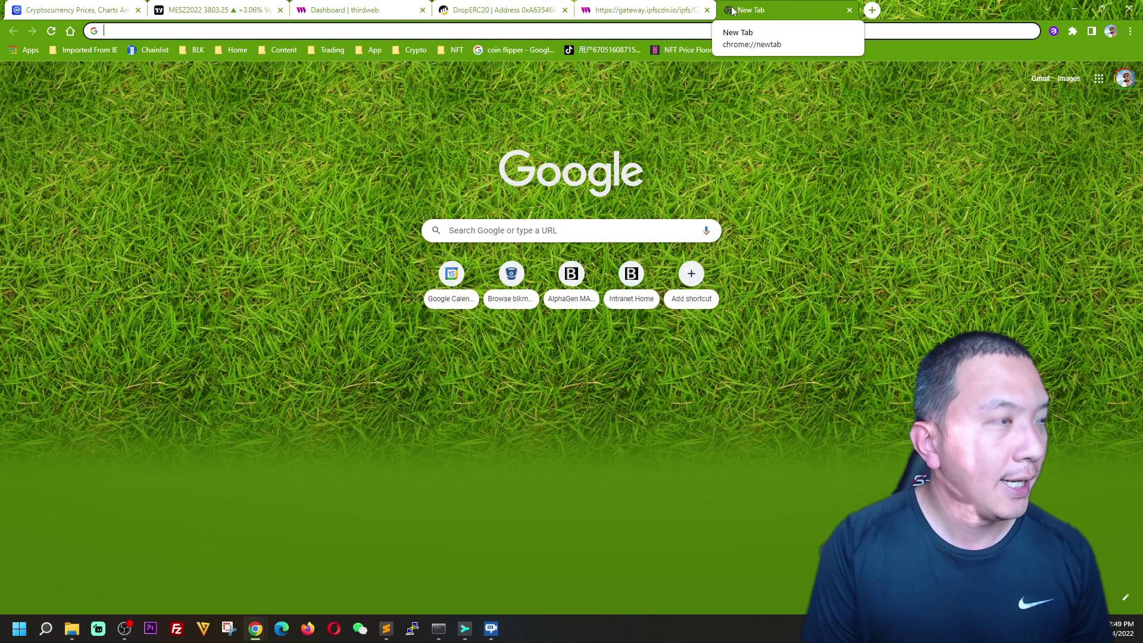
Step: Go to PancakeSwap's Liquidity page and start Add Liquidity, then return to the coin's mint page
text(pancake)
key(Return)
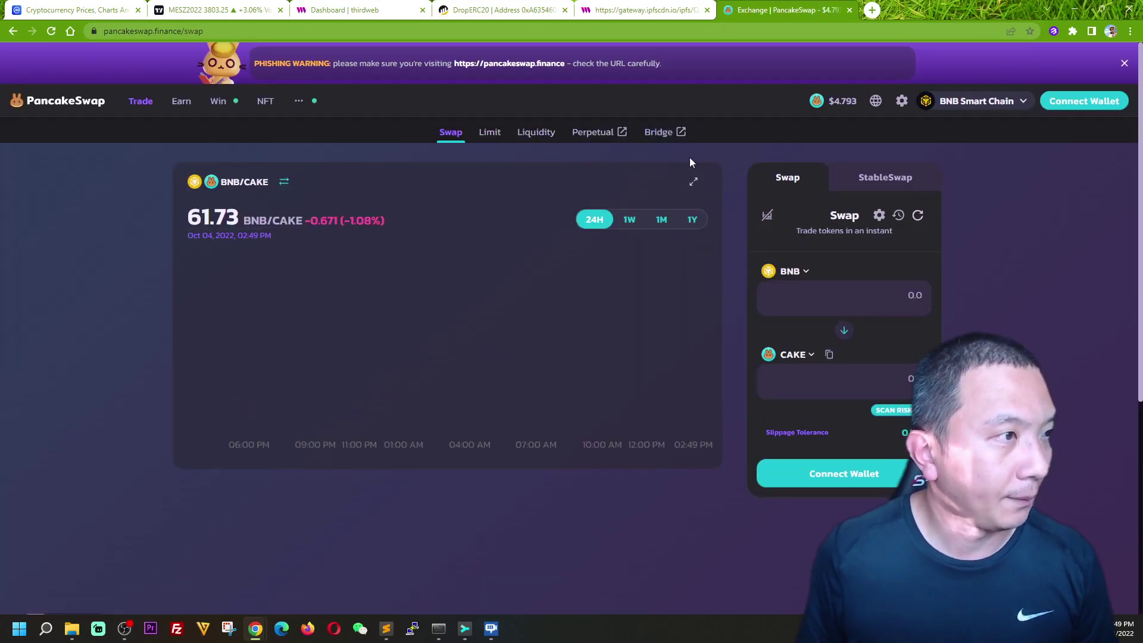
click(536, 142)
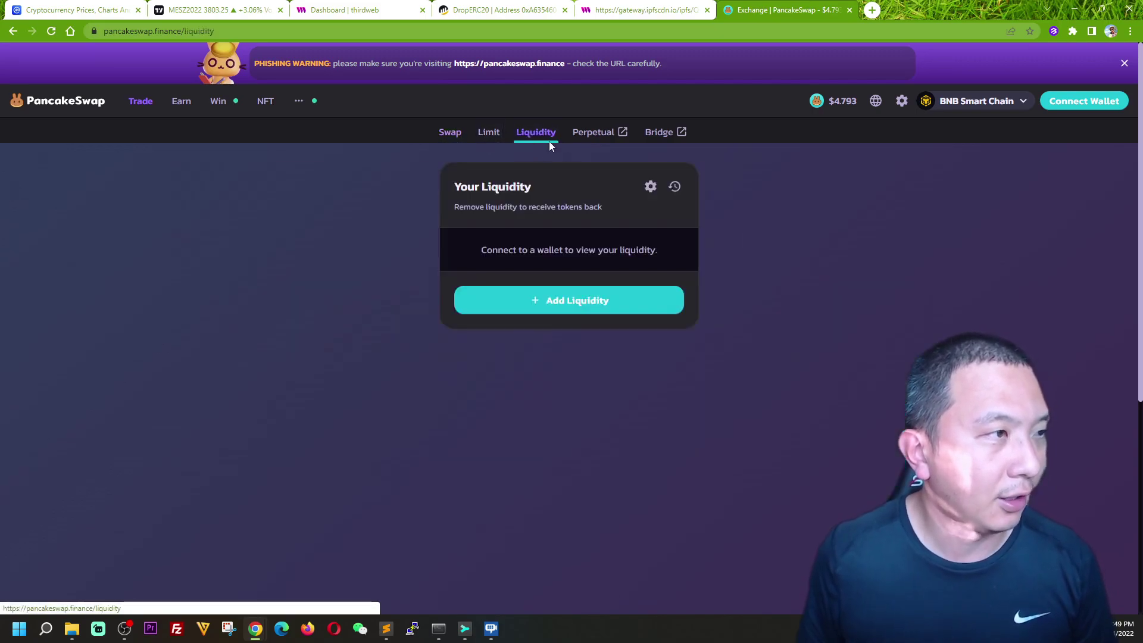
click(592, 306)
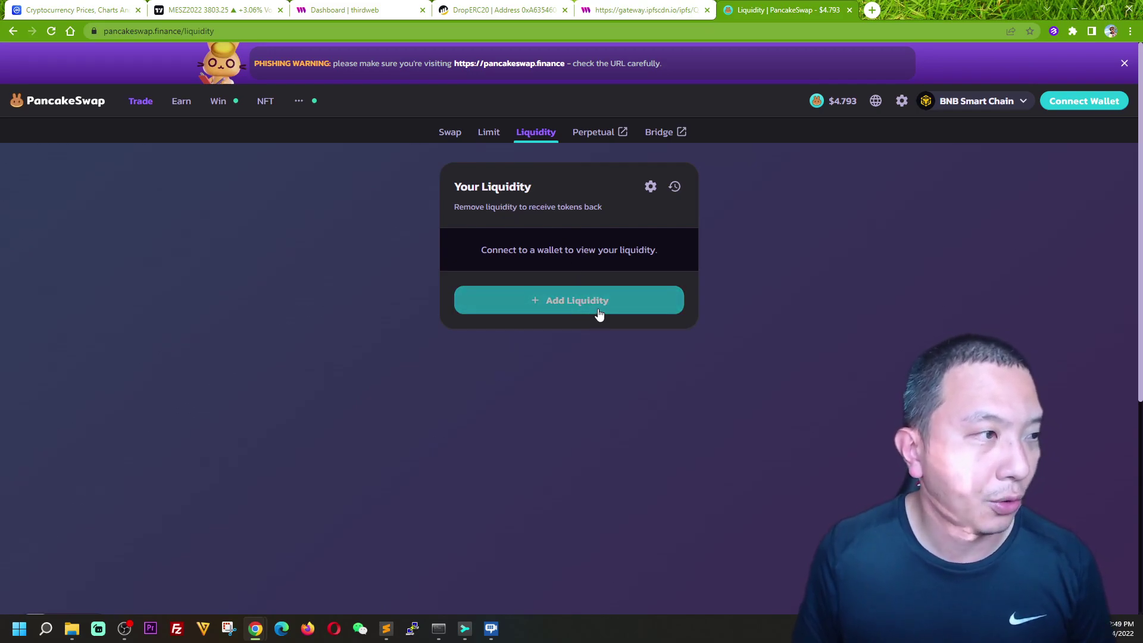
click(638, 4)
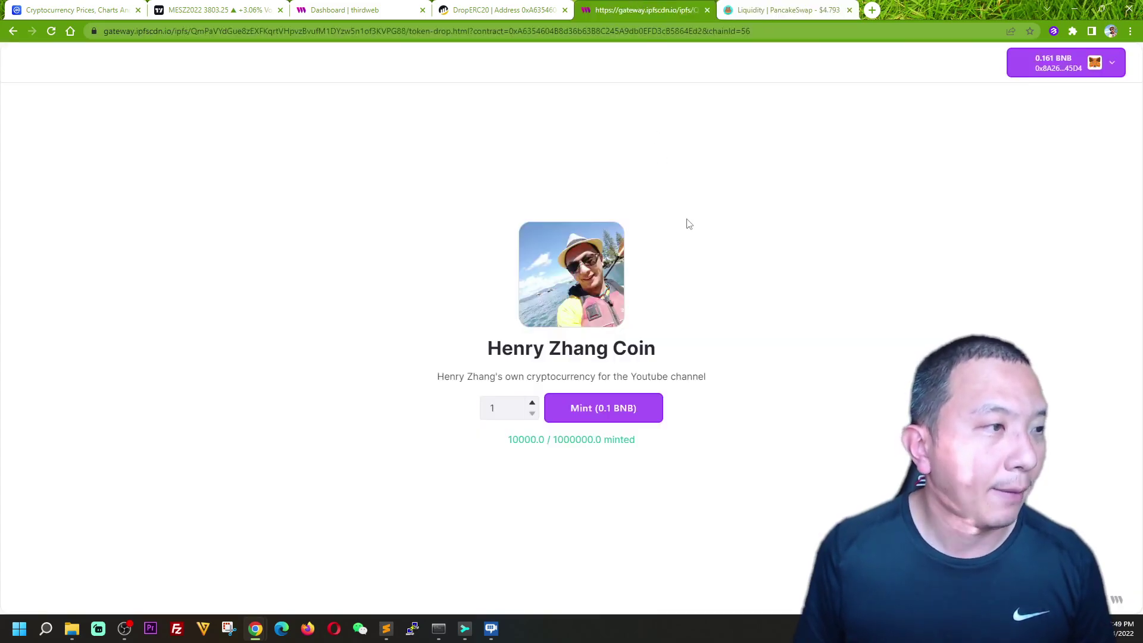
Step: Check the 5,000 HZC balance and its send/receive history in BitKeep, then revisit PancakeSwap Liquidity
click(417, 31)
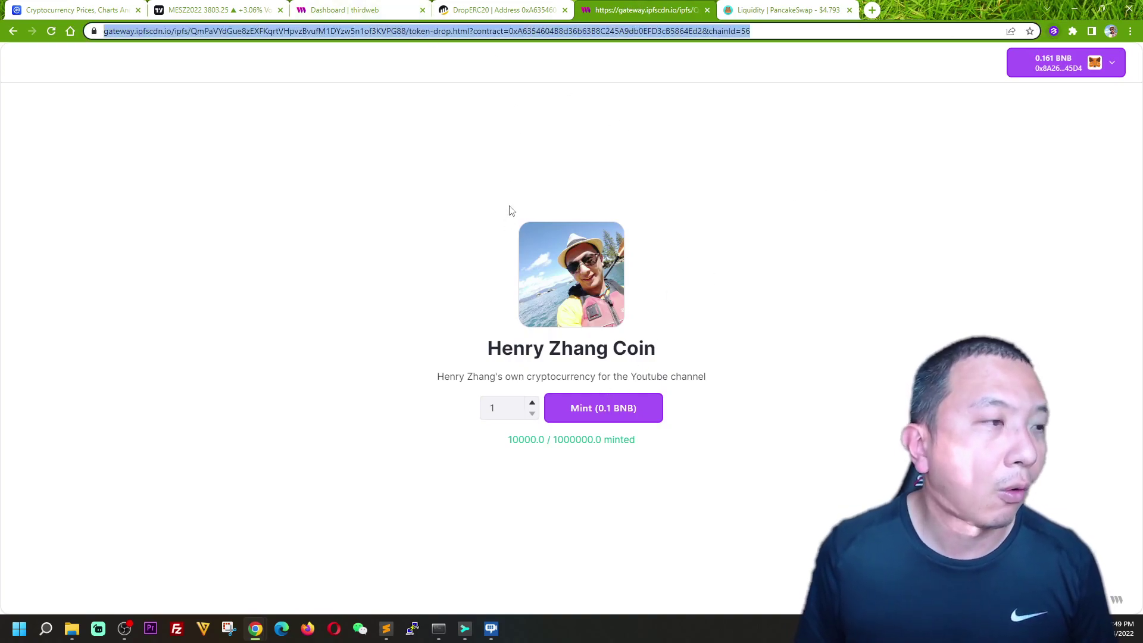
key(alt+shift+m)
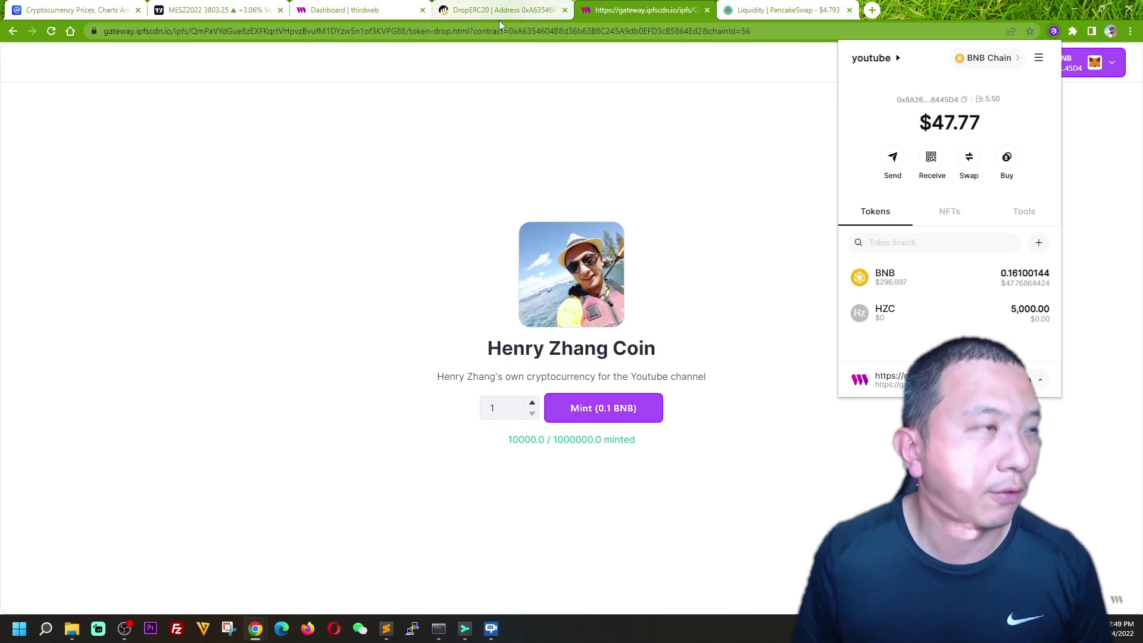
click(950, 323)
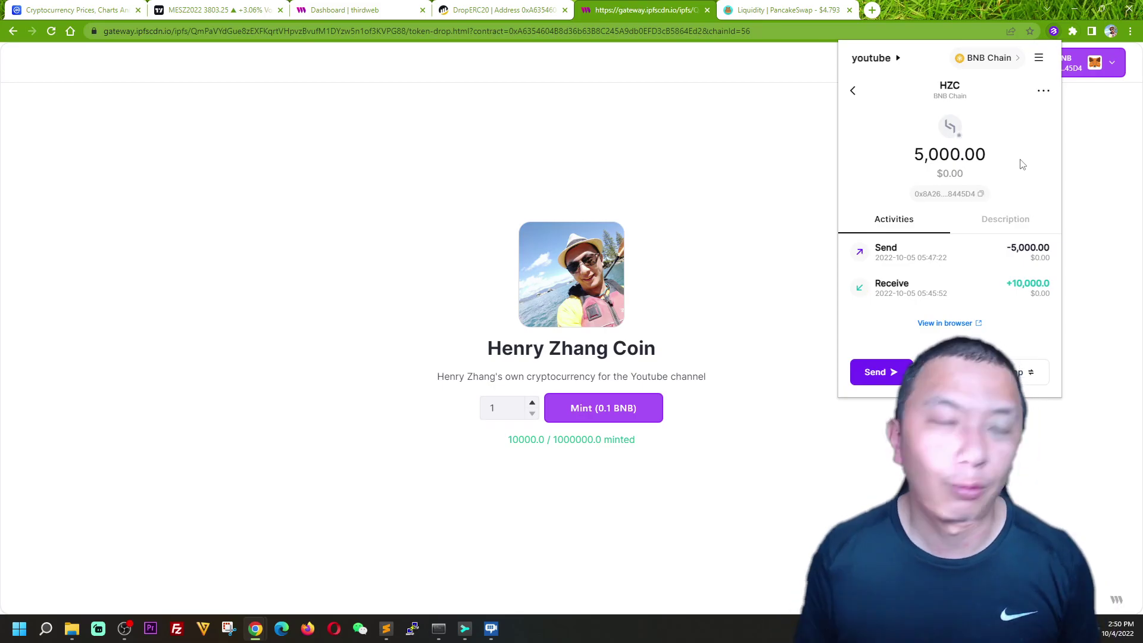
click(780, 10)
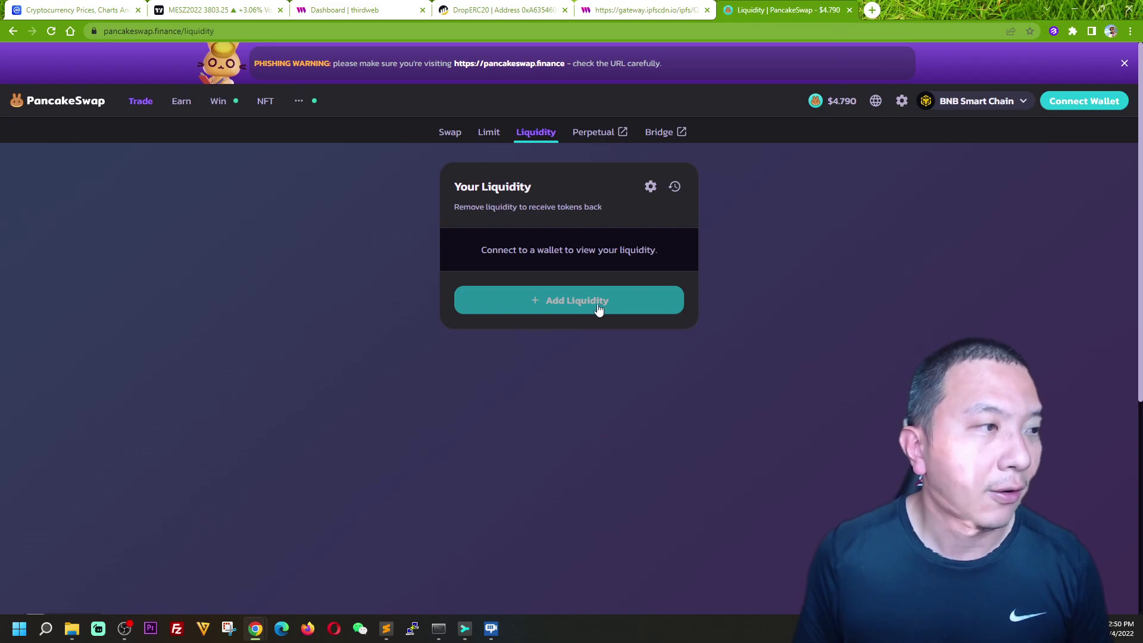
click(645, 5)
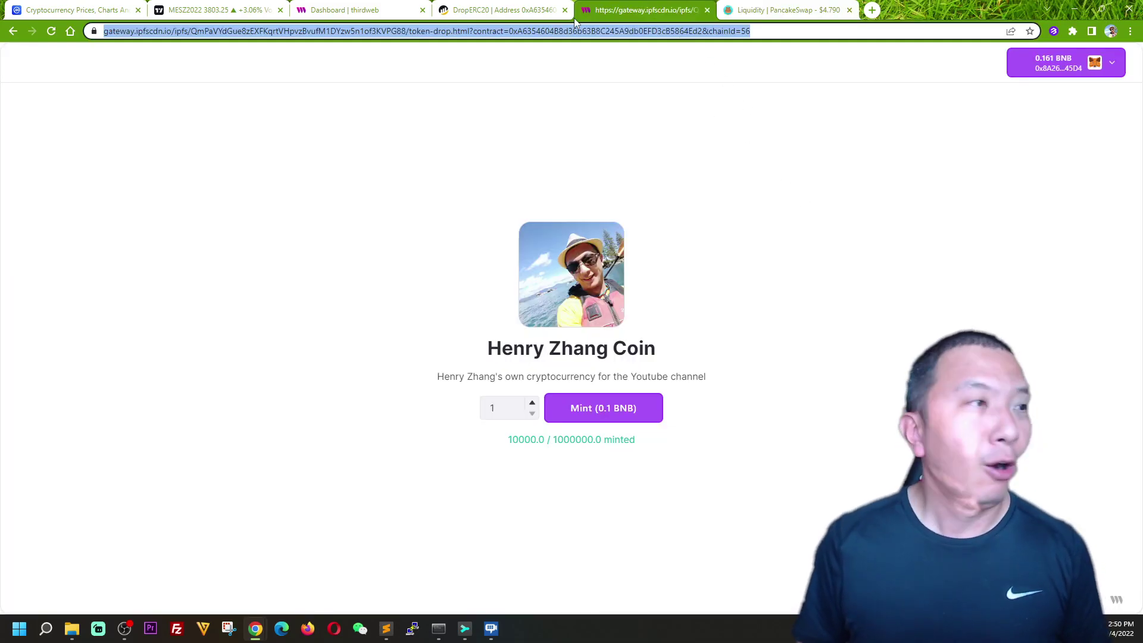
Step: Look over the BscScan contract page and the thirdweb claim conditions page
click(503, 9)
click(397, 6)
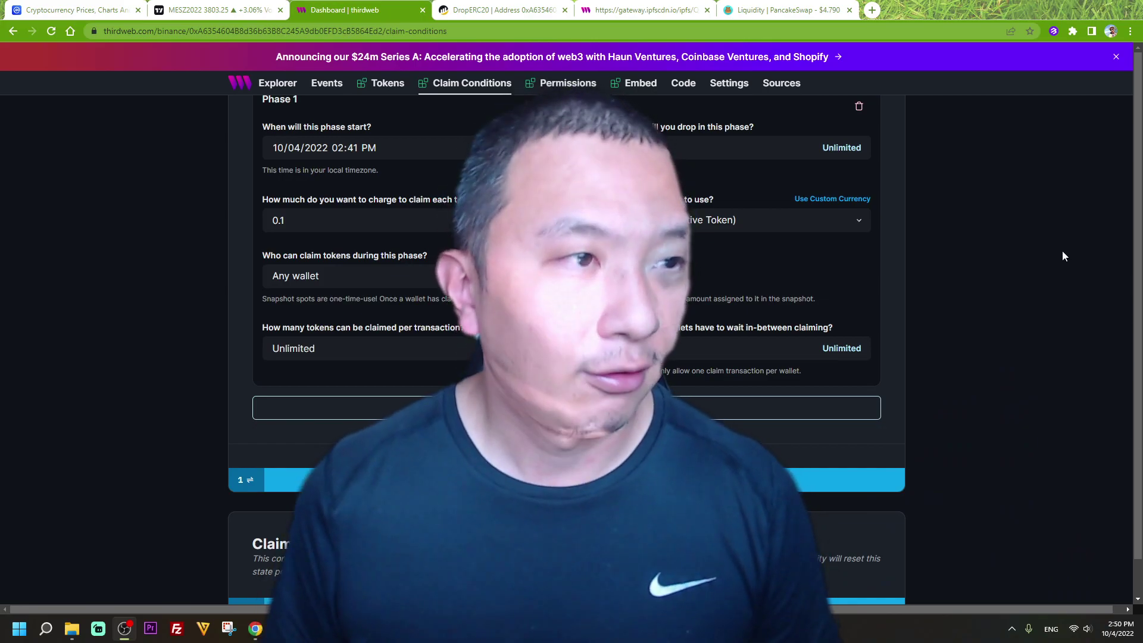
scroll(1061, 251, up, 4)
click(503, 10)
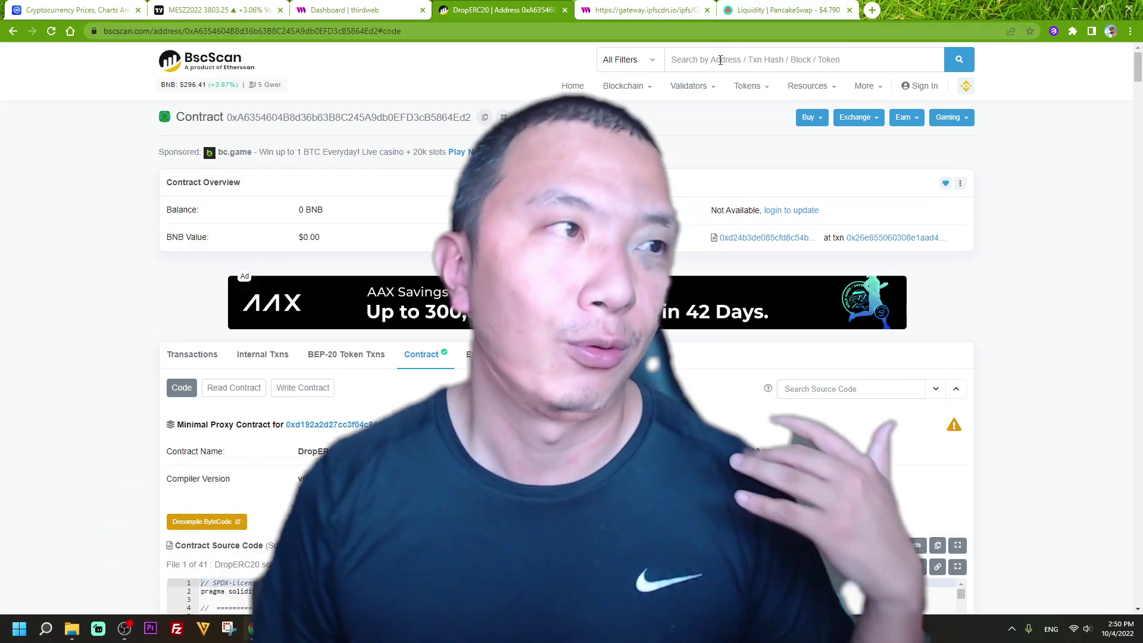
Step: Split the Henry Zhang Coin mint page into its own browser window and maximize it
click(644, 18)
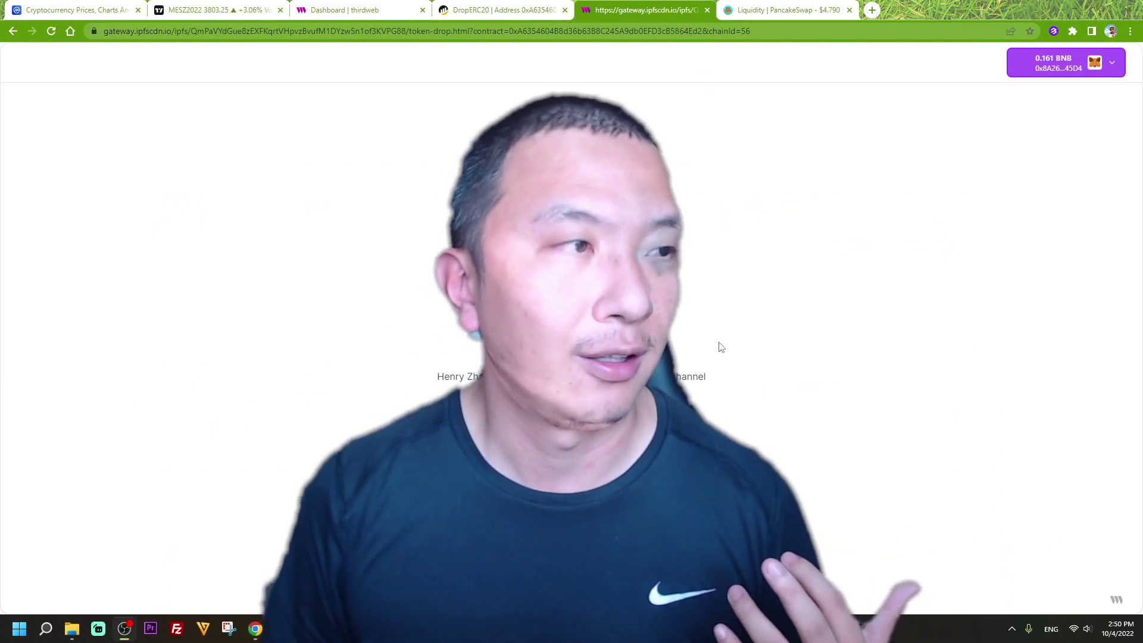
drag(644, 10, 360, 56)
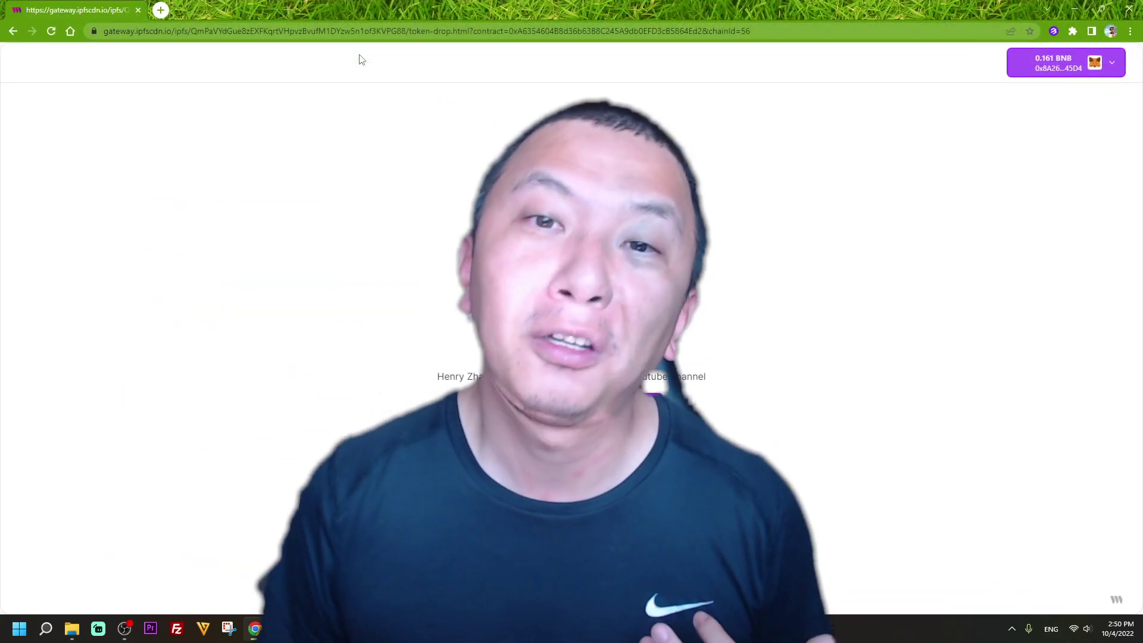
double_click(359, 56)
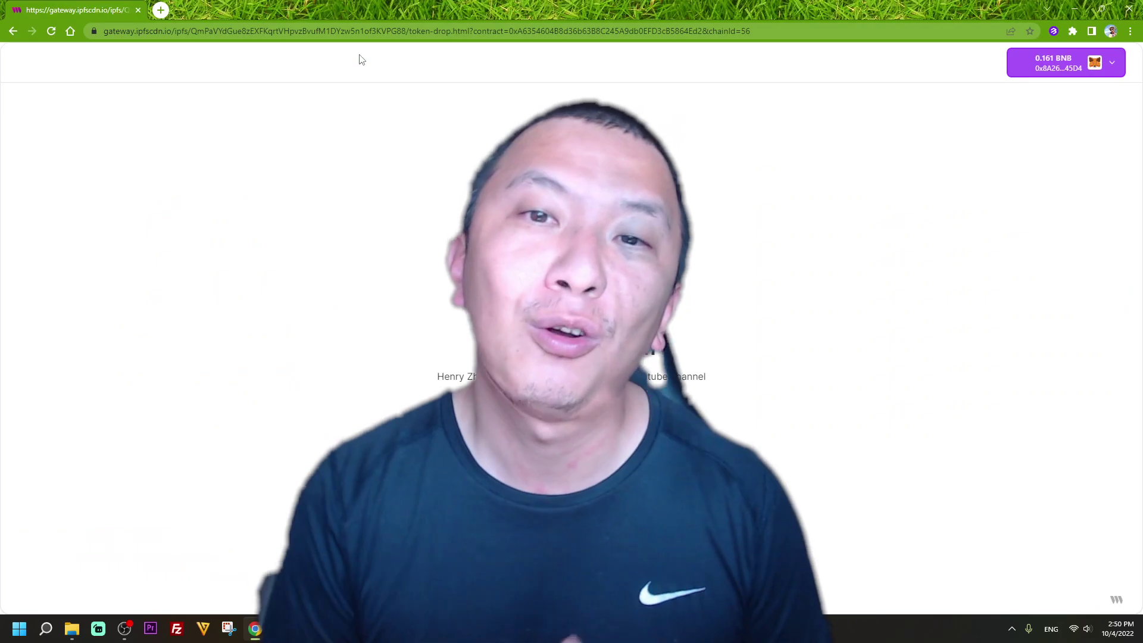